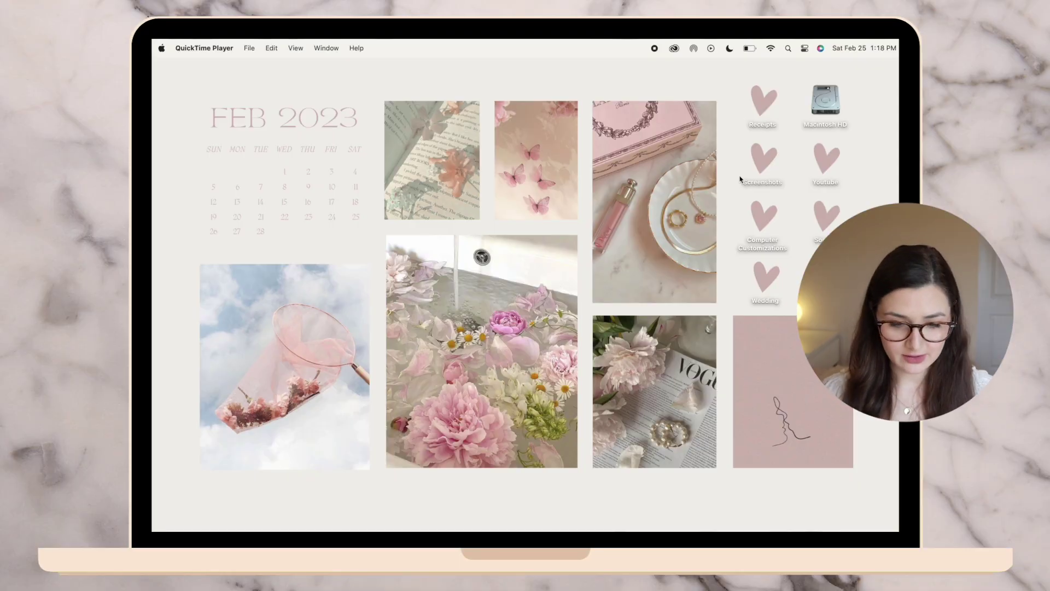
Switch to Desktop 1 and open the March 2023 folder inside Computer Customizations.
key(ctrl+Up)
mouse_move(606, 83)
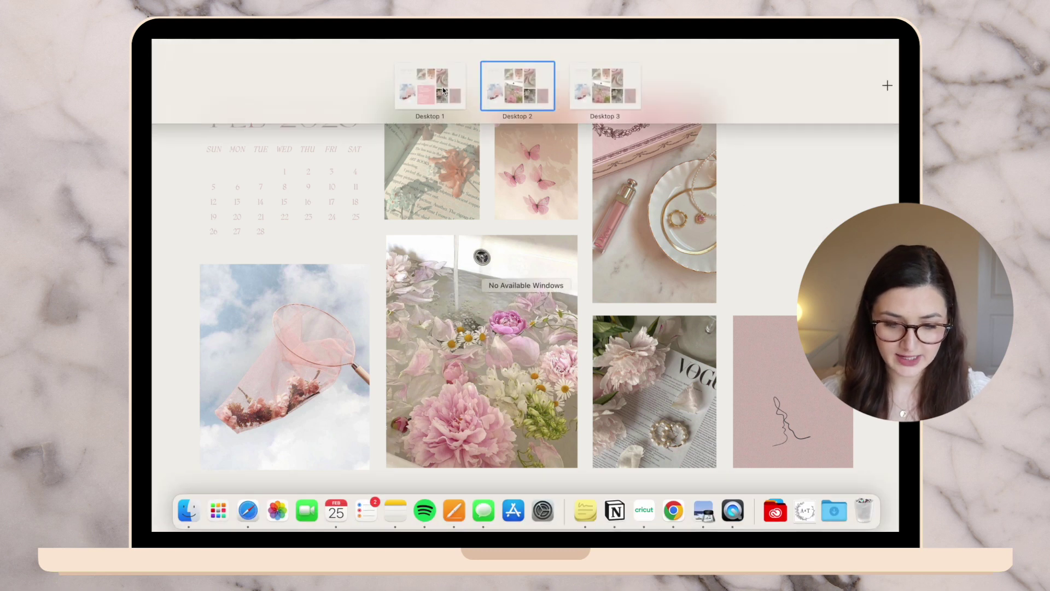
click(443, 90)
click(763, 217)
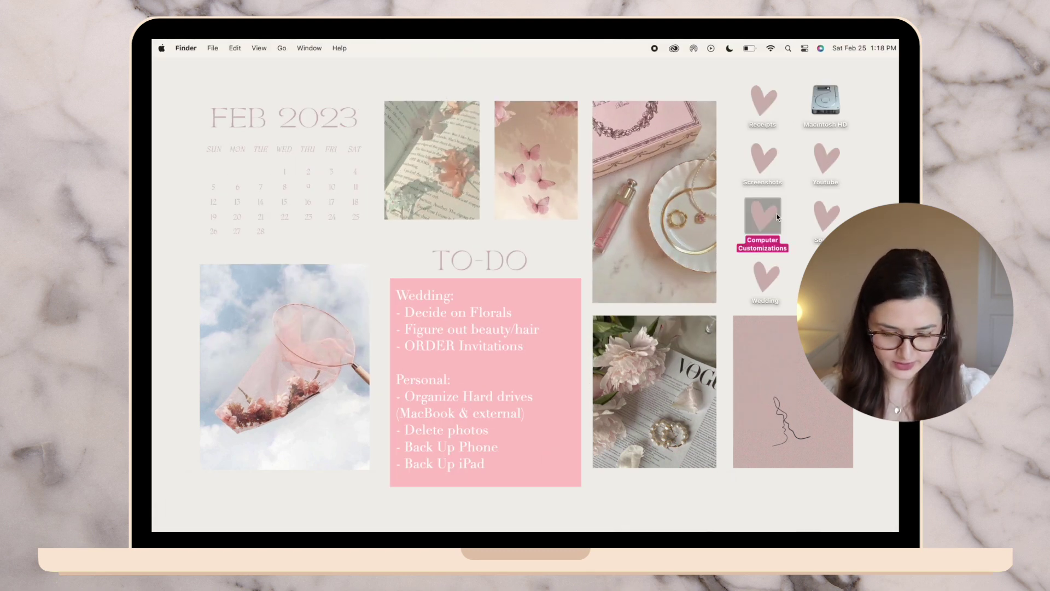
double_click(777, 218)
scroll(523, 182, down, 1)
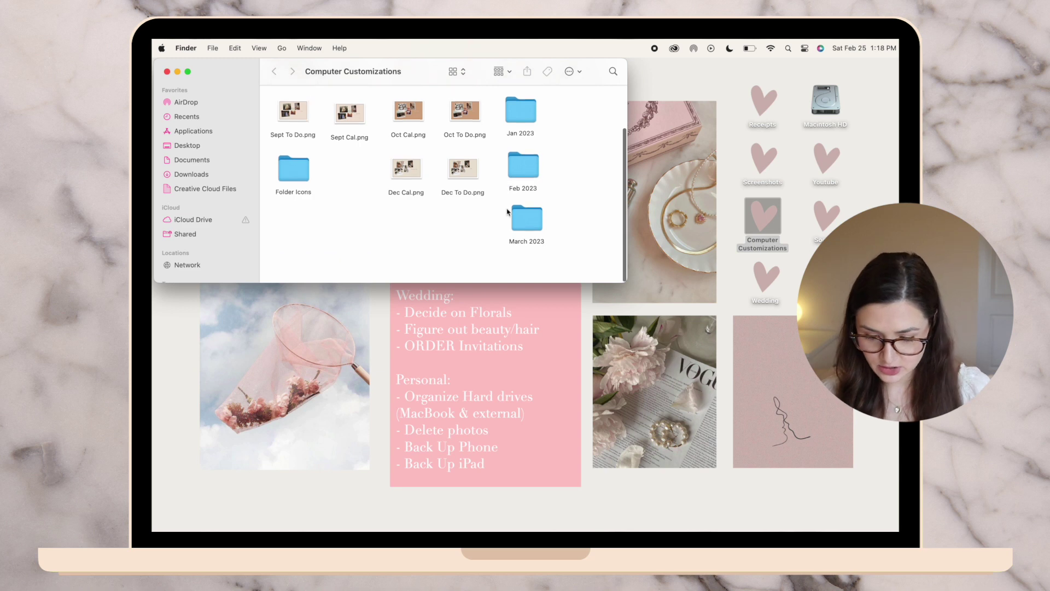
double_click(526, 240)
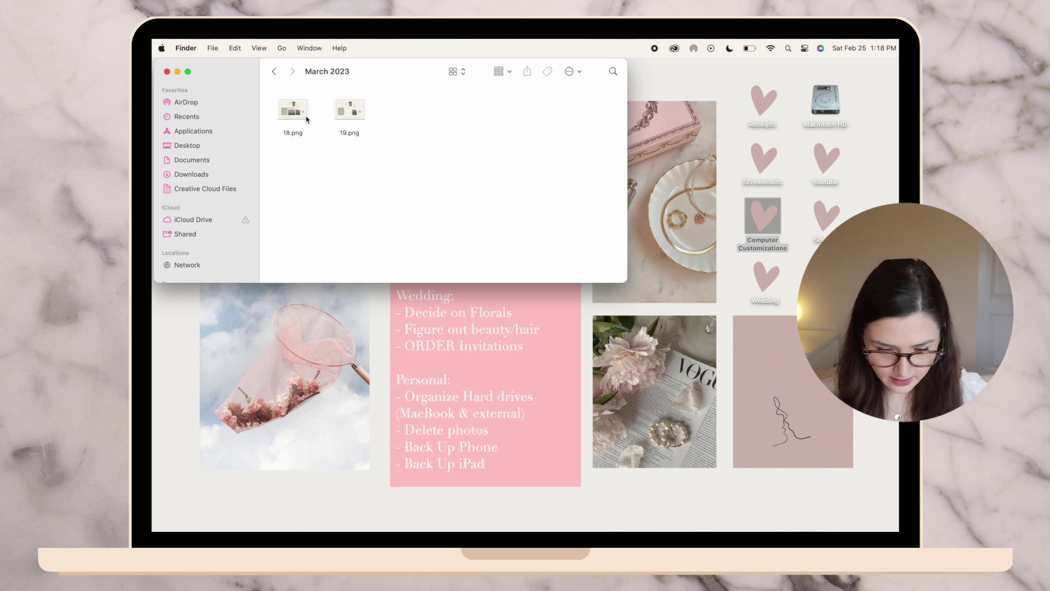
Set 19.png as the desktop picture on Desktop 1, and go to the next desktop.
click(353, 112)
right_click(351, 110)
click(402, 308)
drag(398, 68, 398, 295)
click(584, 226)
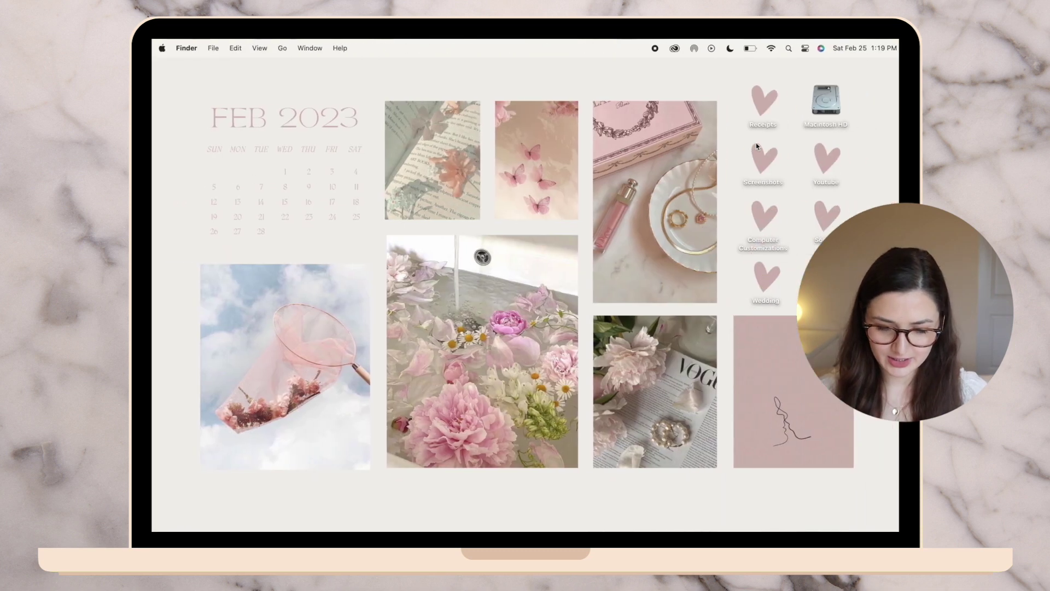
Set 18.png from the March 2023 folder as this desktop's picture, and close the folder window.
right_click(769, 219)
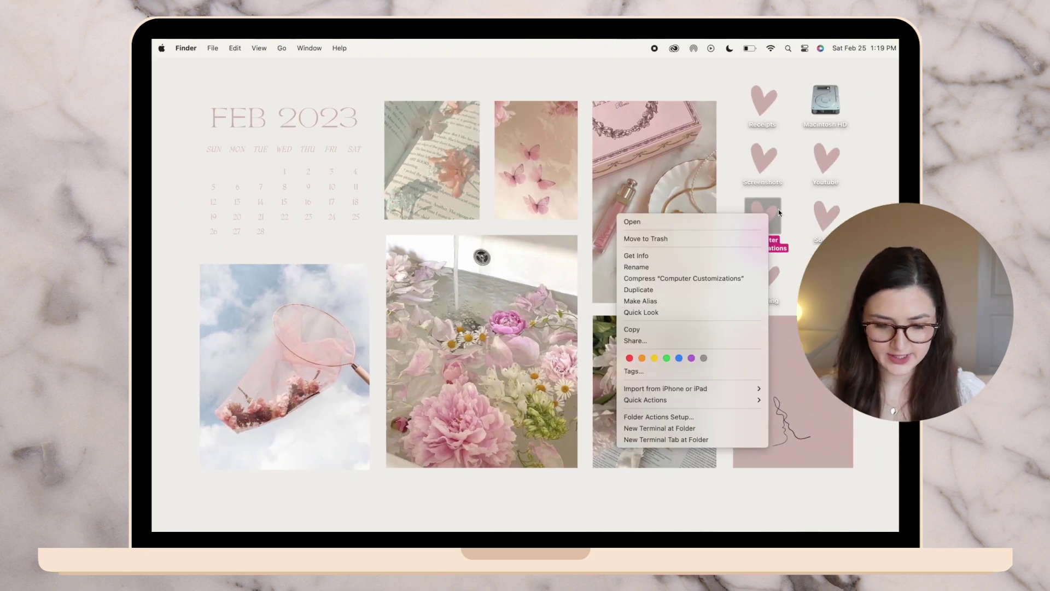
click(766, 217)
double_click(516, 251)
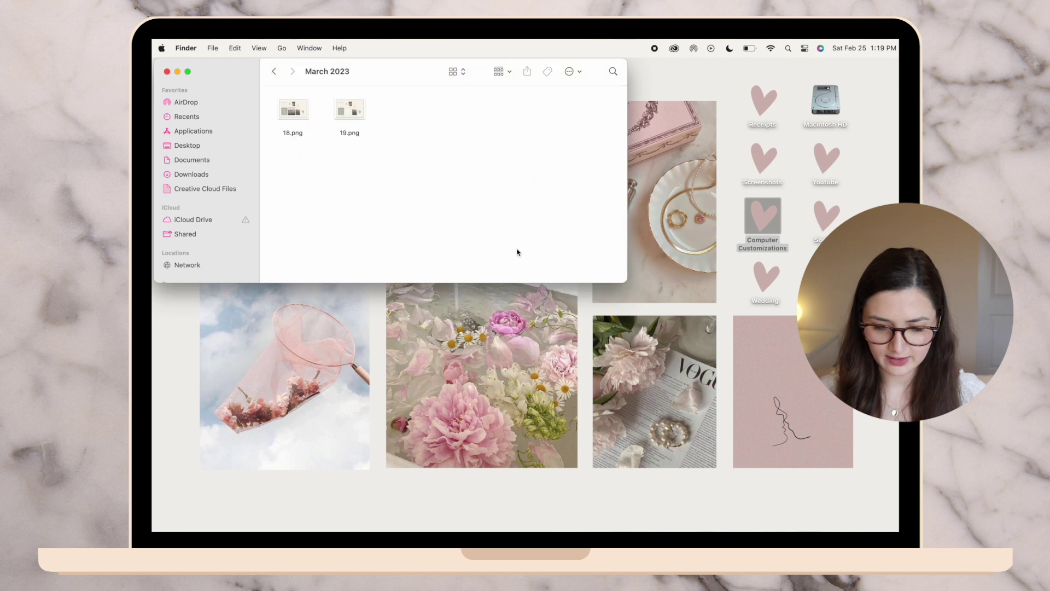
right_click(347, 107)
click(317, 135)
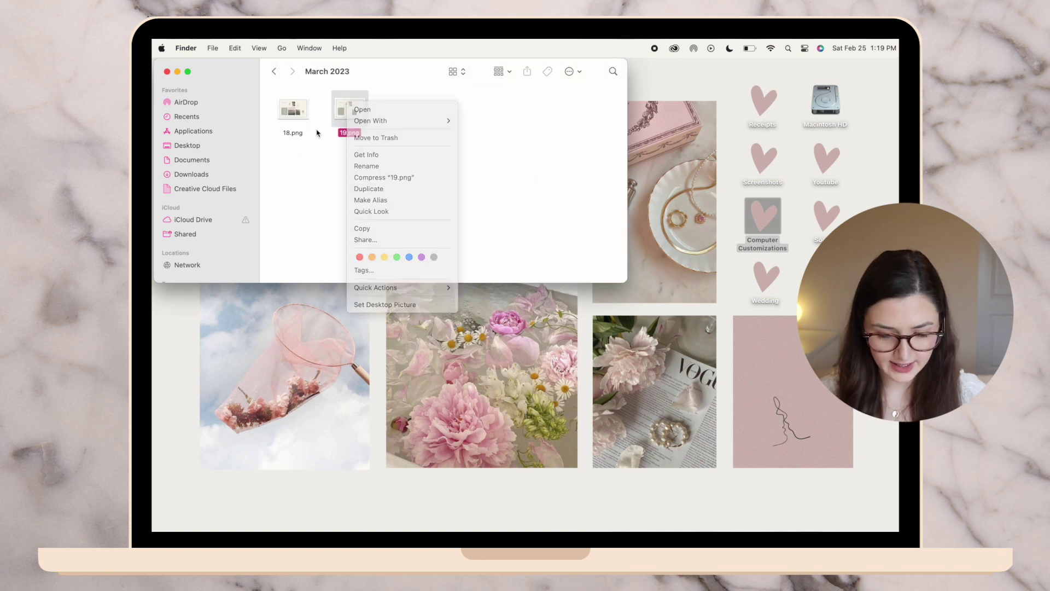
right_click(294, 113)
click(344, 314)
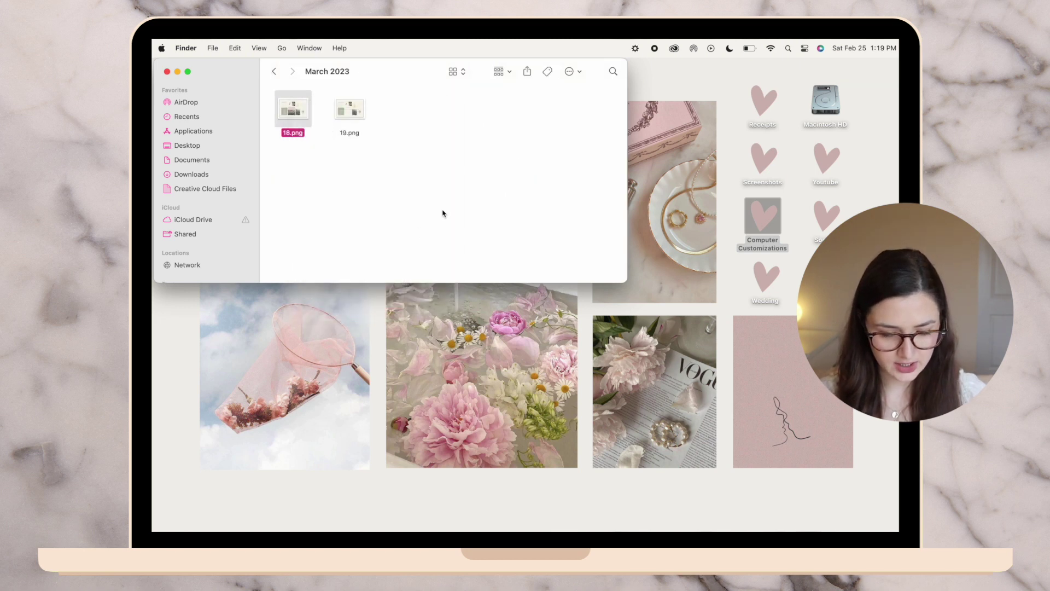
key(super+w)
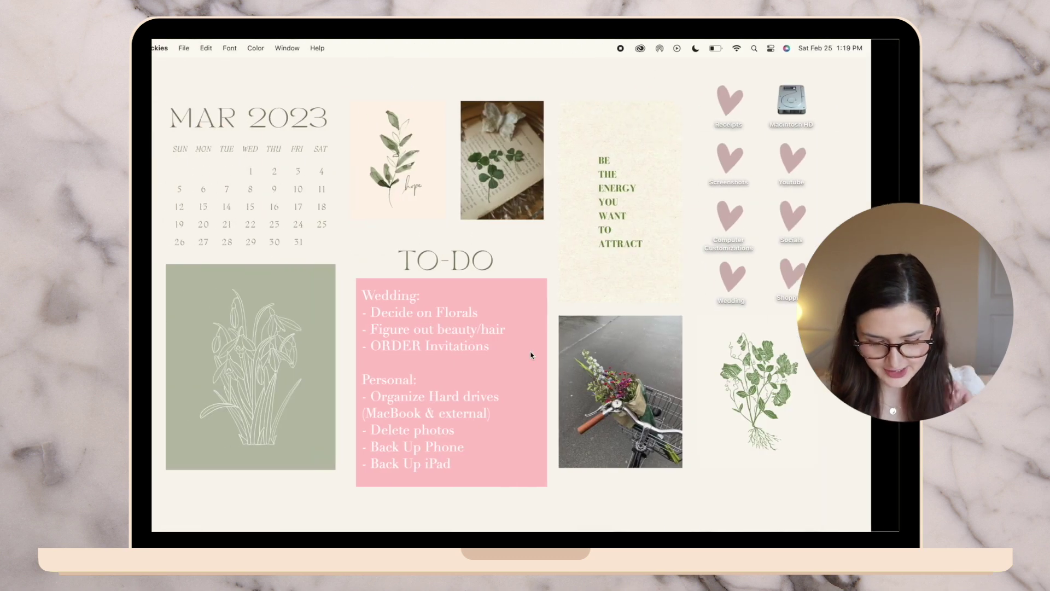
Try the Green color on the to-do sticky note.
click(531, 352)
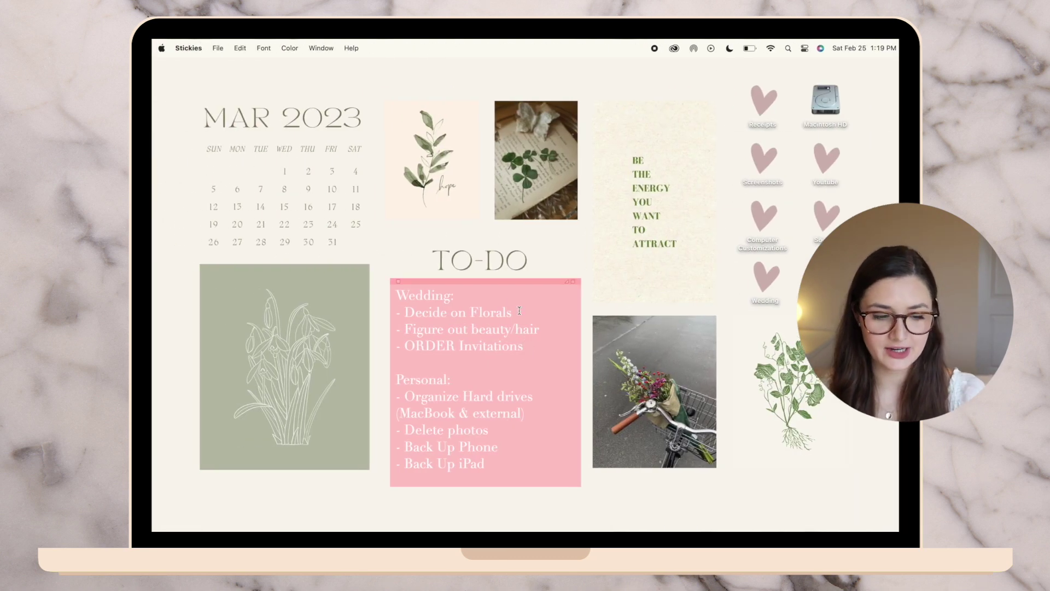
click(199, 45)
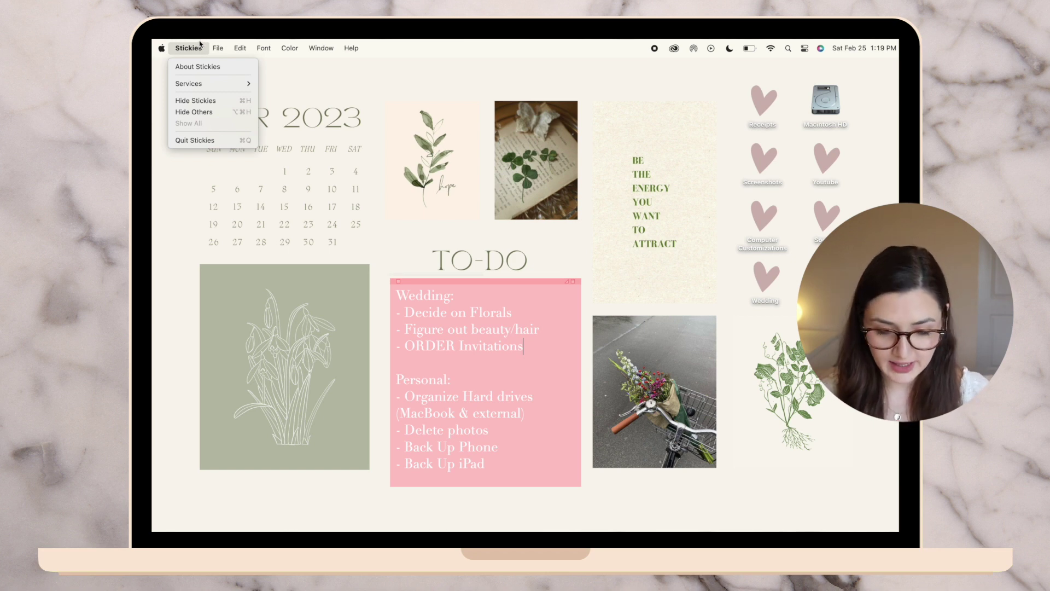
mouse_move(292, 43)
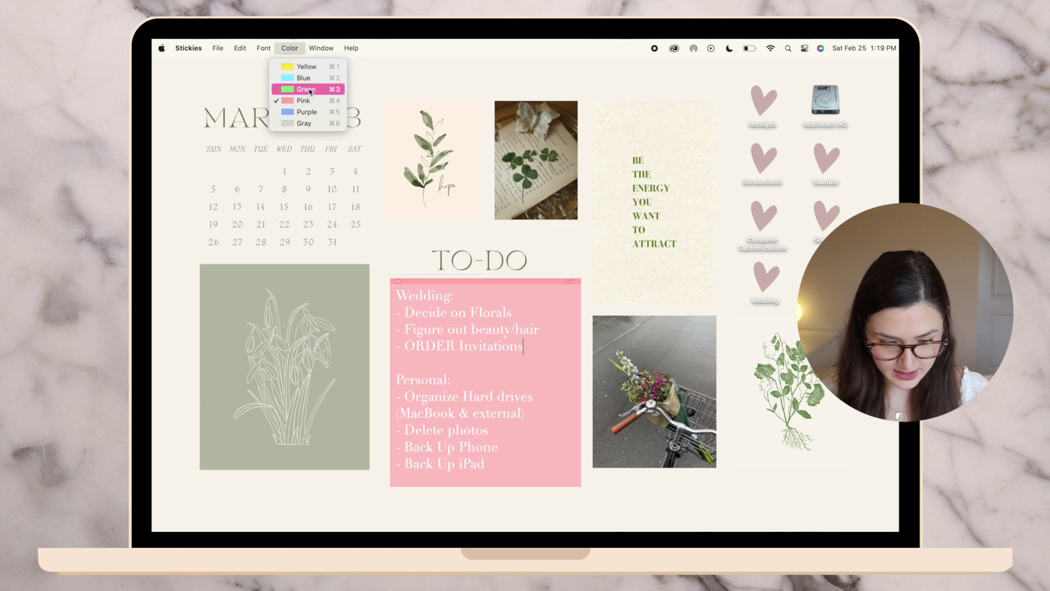
click(309, 92)
Set the to-do sticky note's color to Gray and shift the note slightly beneath the TO-DO heading.
click(289, 48)
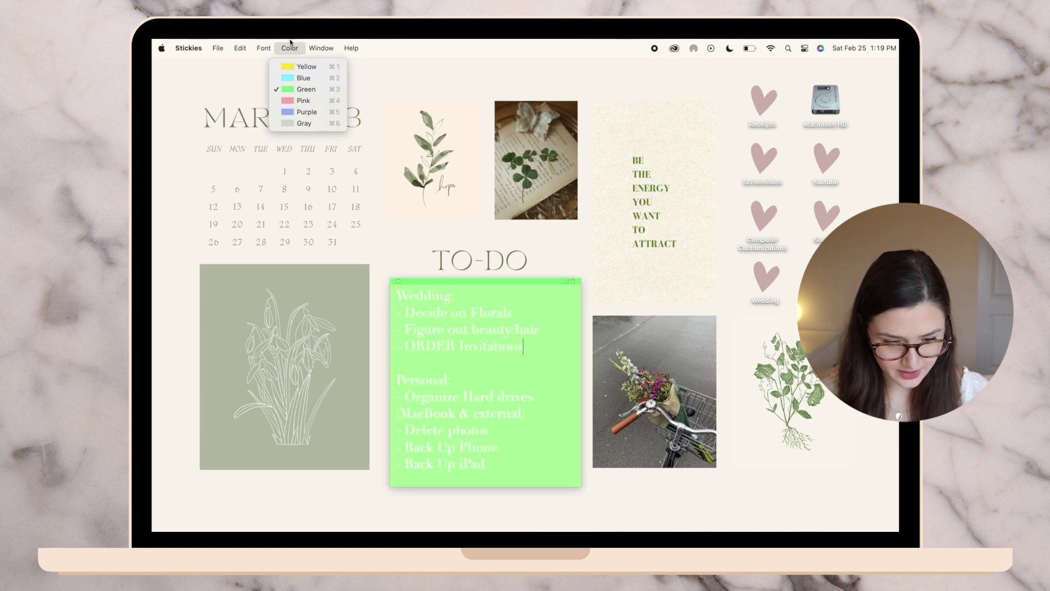
click(312, 127)
click(298, 376)
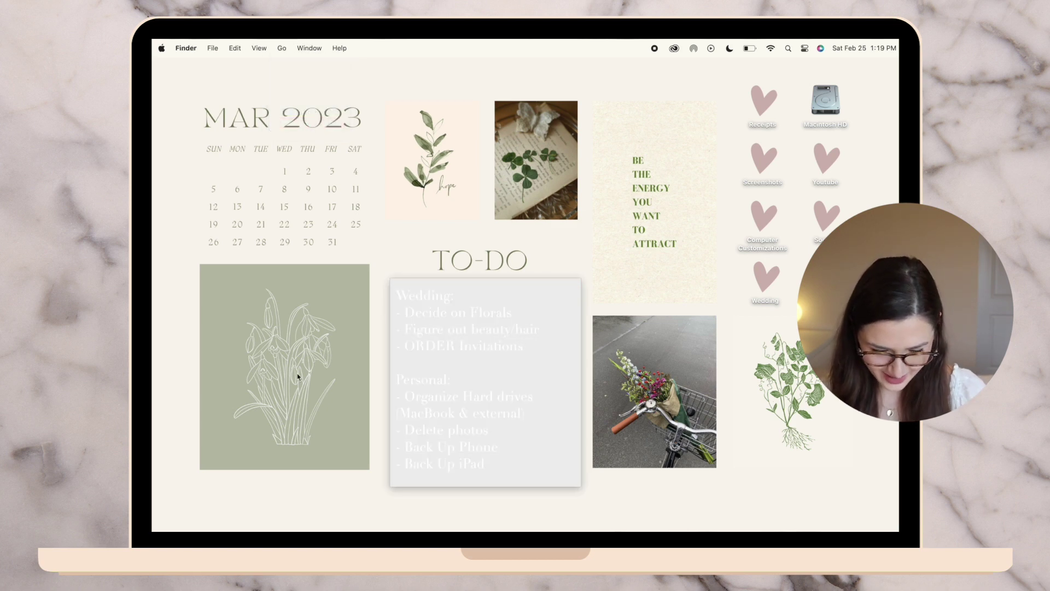
click(447, 285)
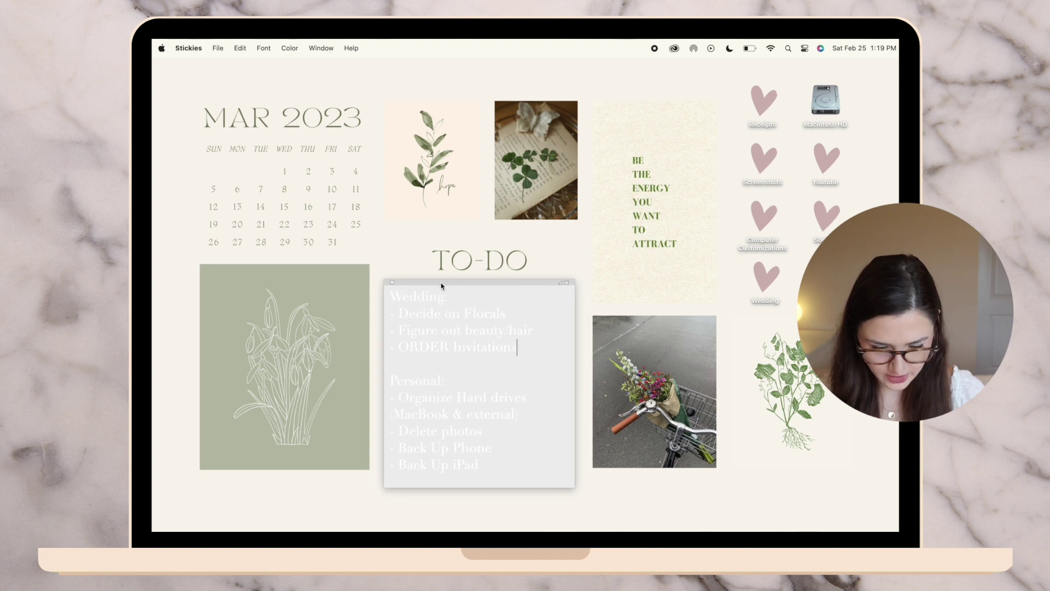
Recolor all the sticky note's text with the dark green sampled from the MAR 2023 heading, and close the font and color windows.
key(super+4)
click(264, 48)
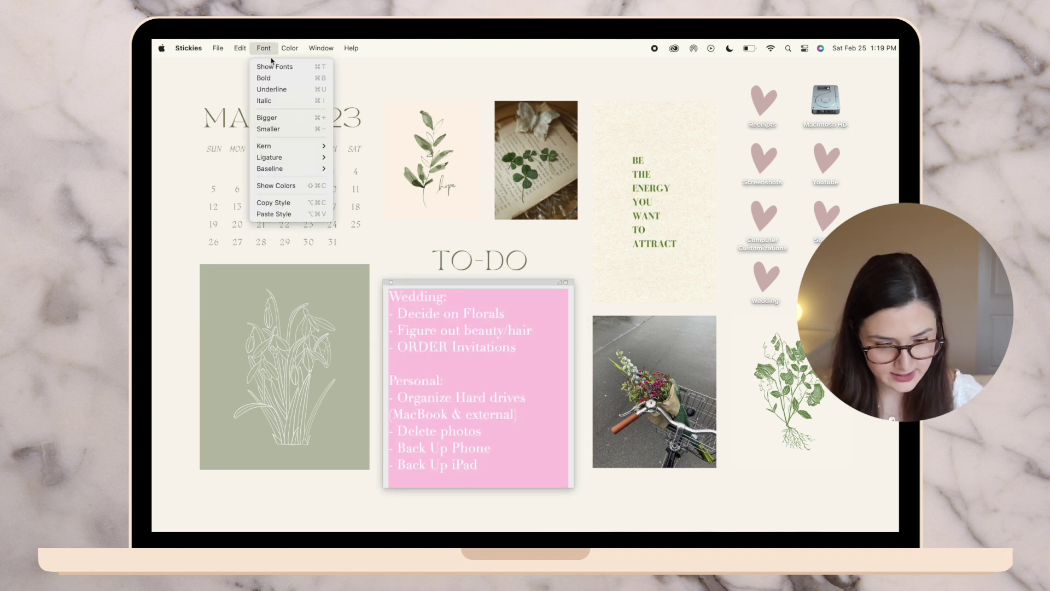
click(268, 59)
click(721, 131)
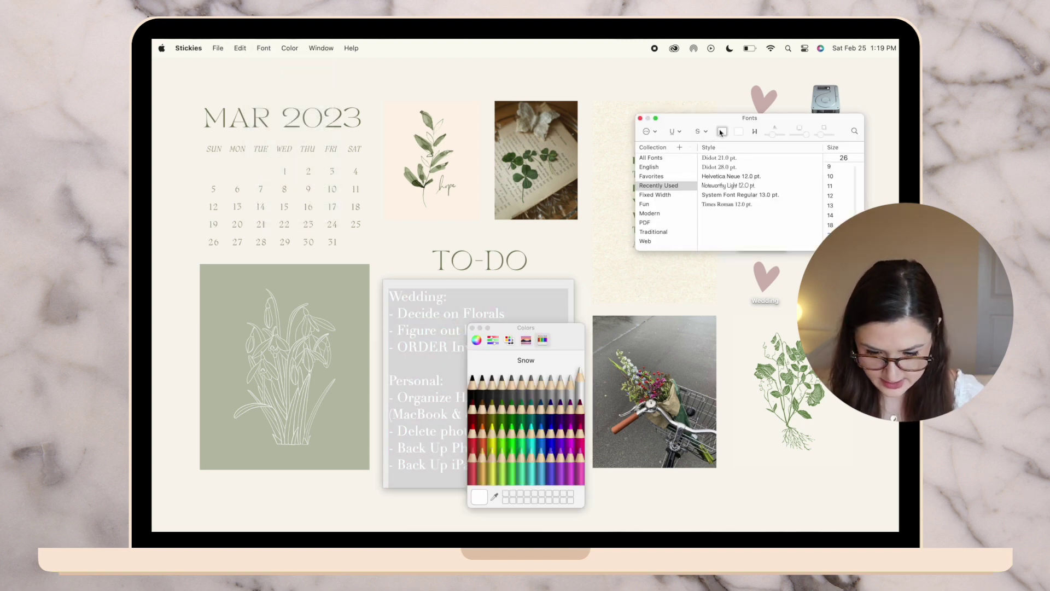
click(494, 498)
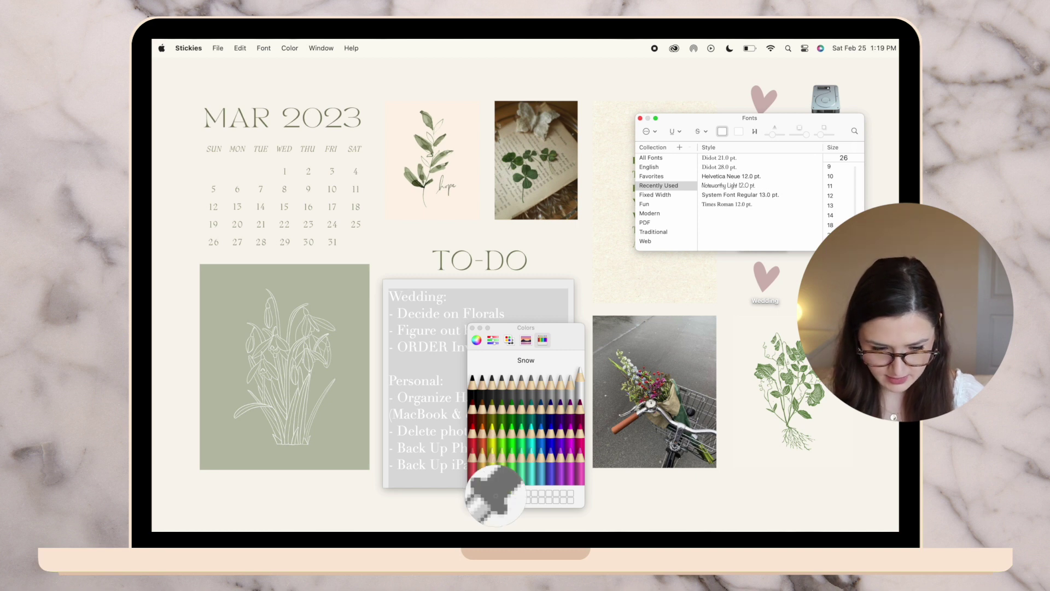
click(334, 122)
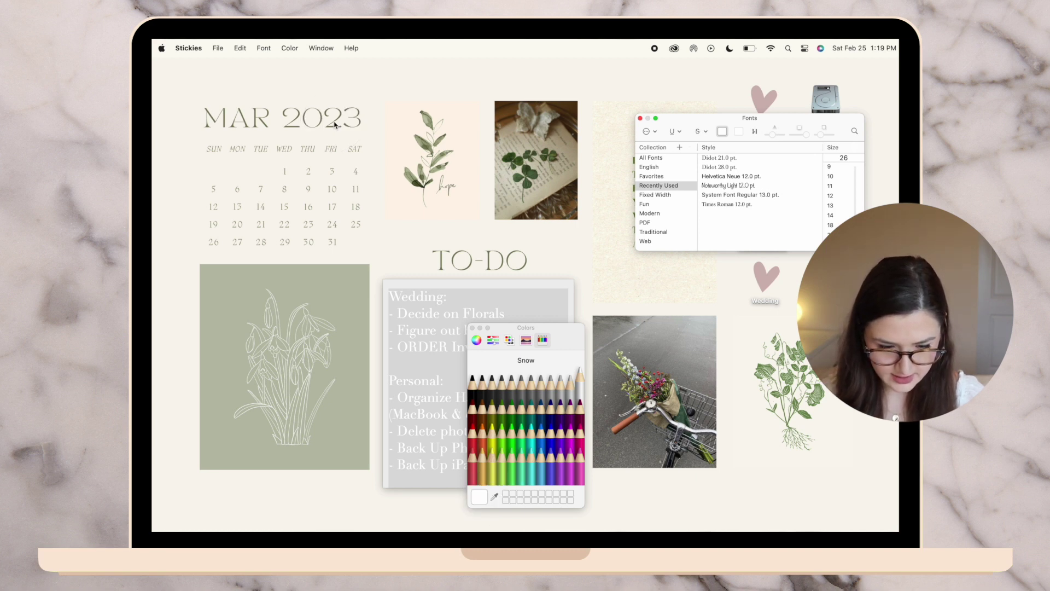
click(473, 328)
click(437, 331)
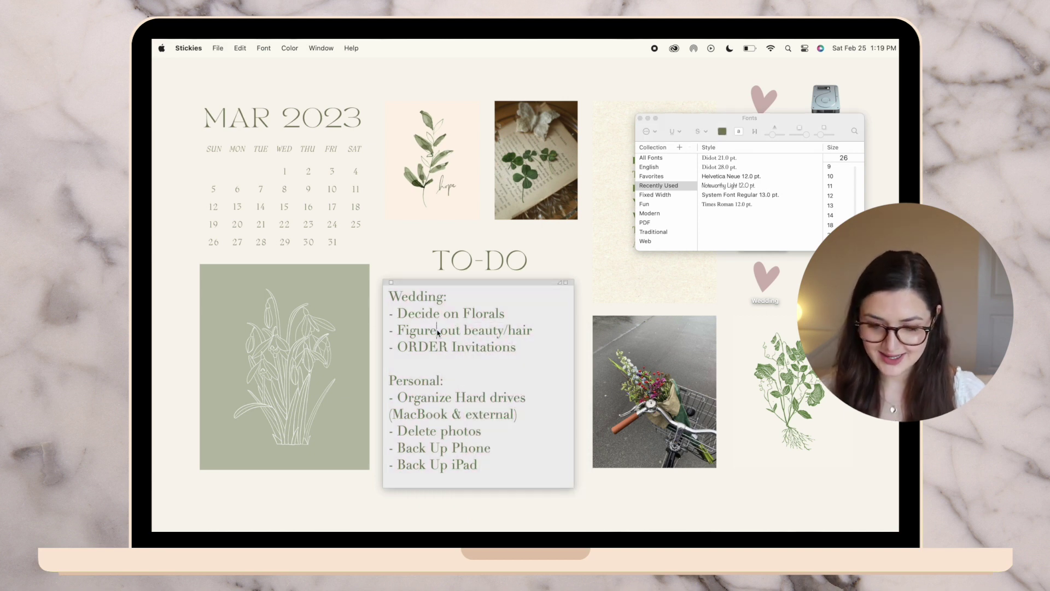
click(640, 118)
Open the Folder Icons folder in Computer Customizations and preview the Untitled design-12.png heart and the Untitled design-2.png flower.
click(625, 281)
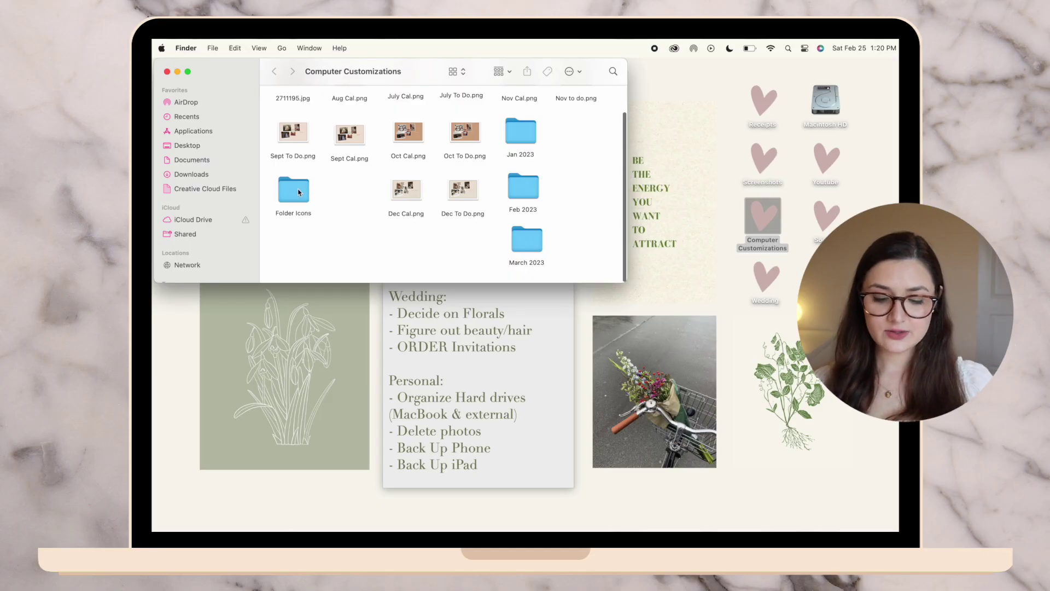
double_click(299, 192)
double_click(348, 186)
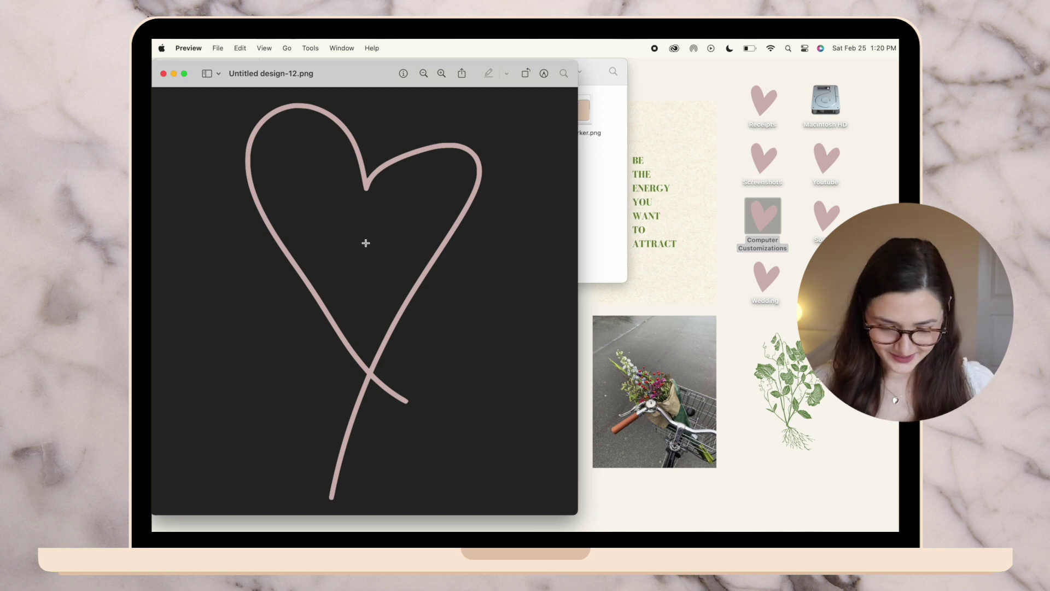
key(cmd+w)
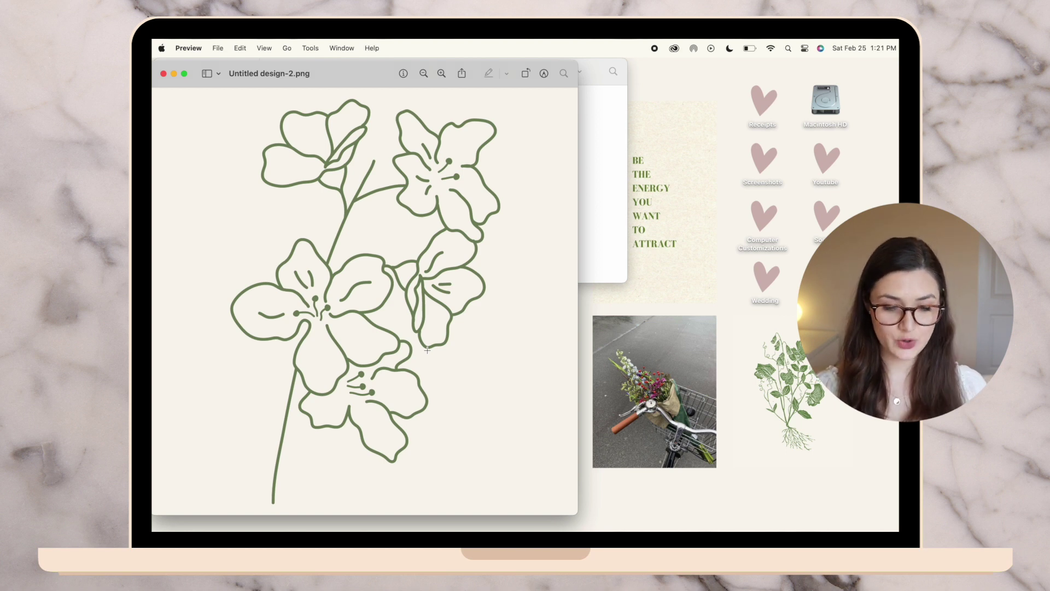
key(super+q)
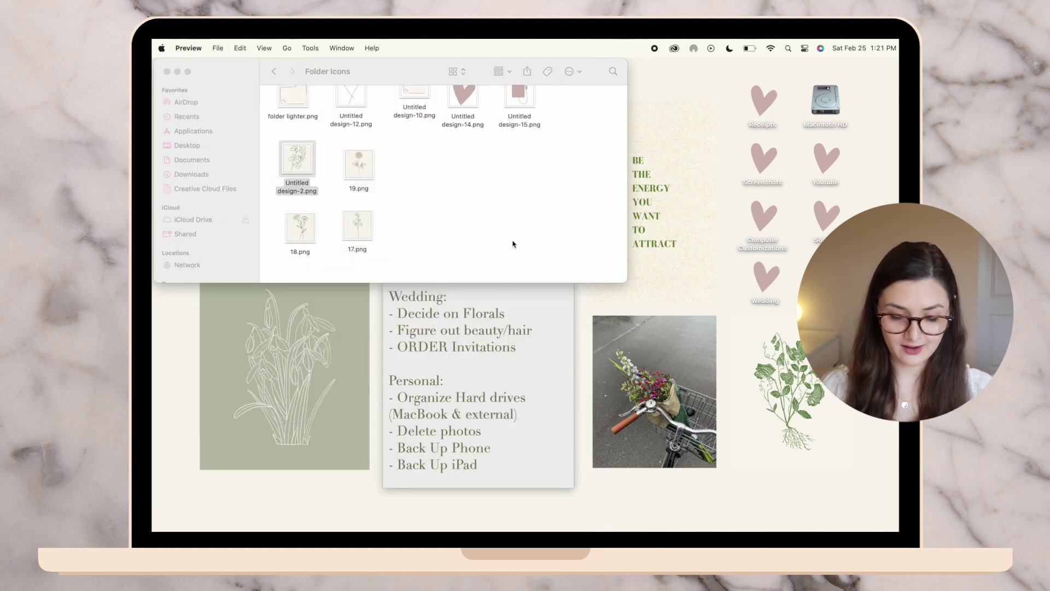
Compare the icon images in Folder Icons by viewing the heart in Untitled design-12.png and the flower in 19.png.
scroll(405, 216, up, 3)
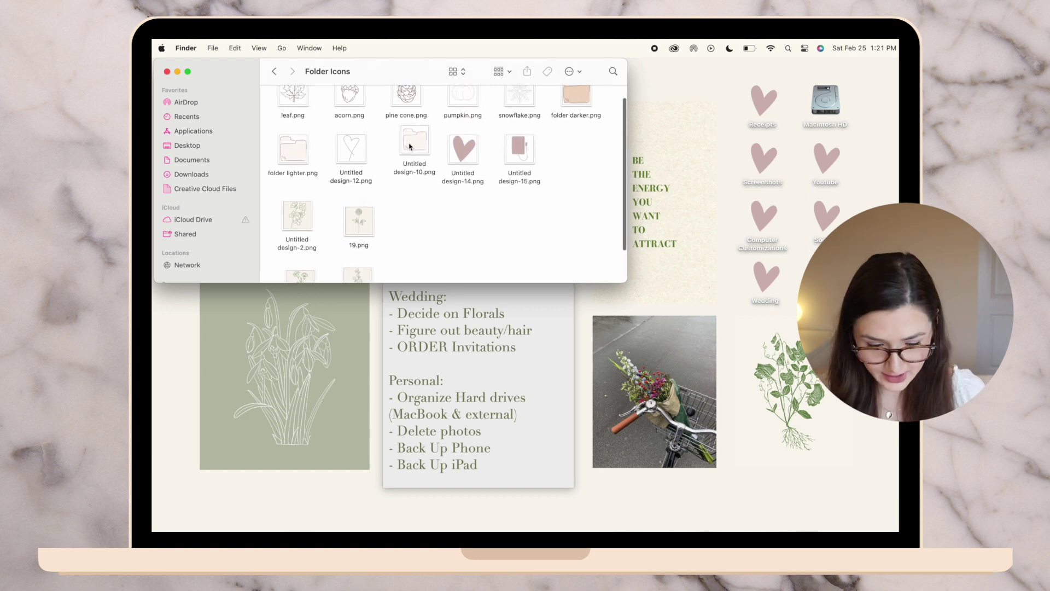
double_click(361, 149)
scroll(301, 245, up, 3)
scroll(279, 246, down, 3)
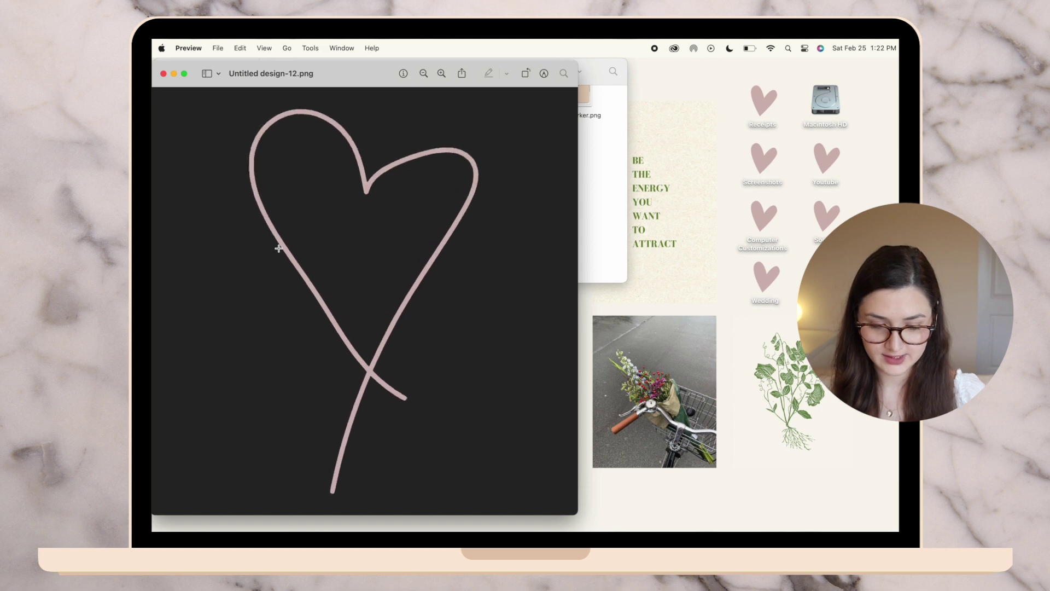
key(super+w)
click(429, 249)
double_click(359, 221)
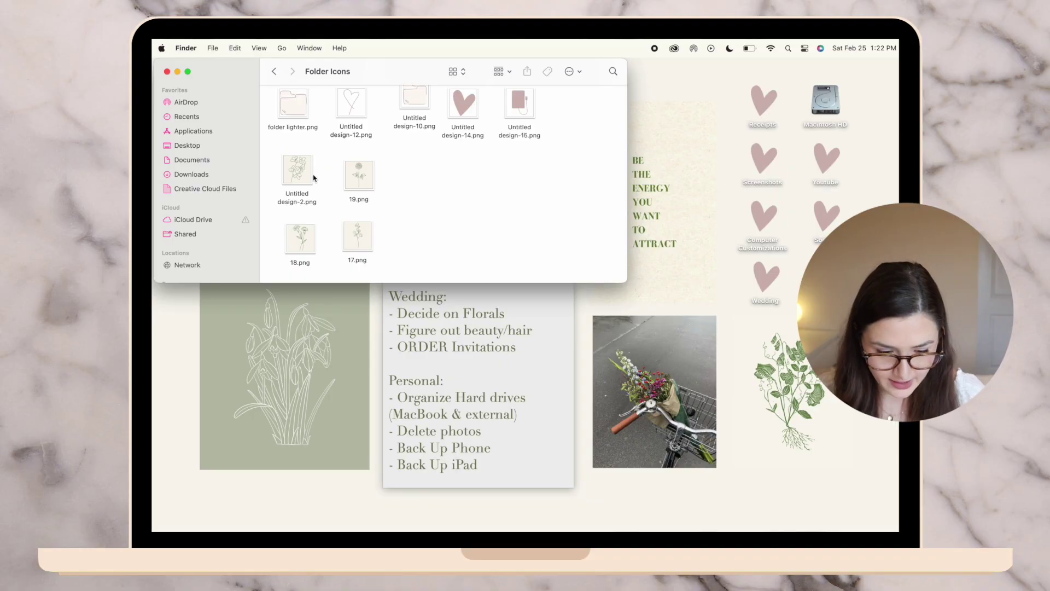
click(305, 174)
click(406, 191)
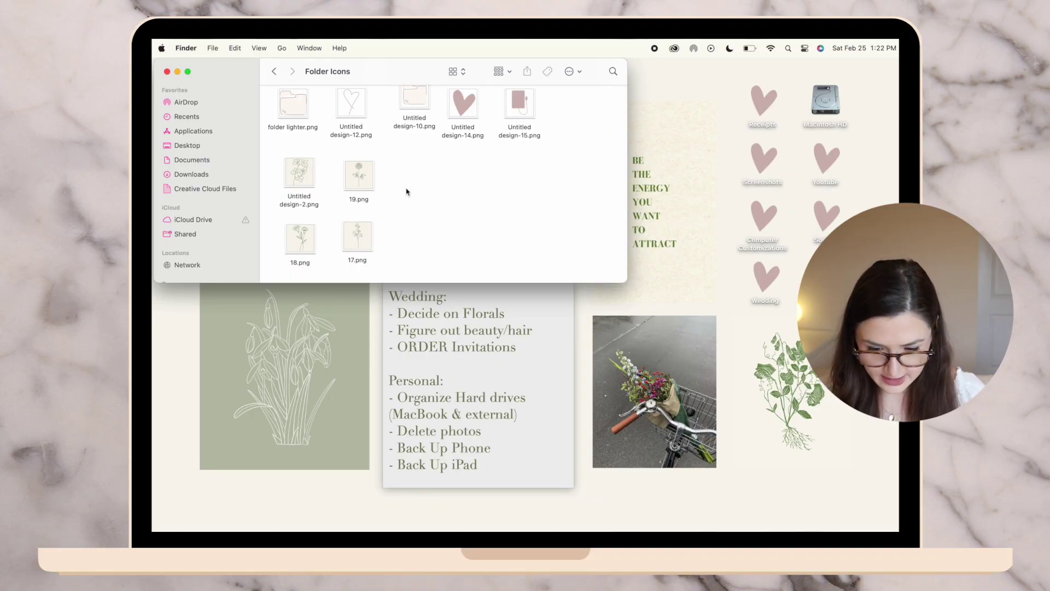
Open the Receipts folder's info window and place it beside the Folder Icons window.
right_click(769, 108)
click(787, 144)
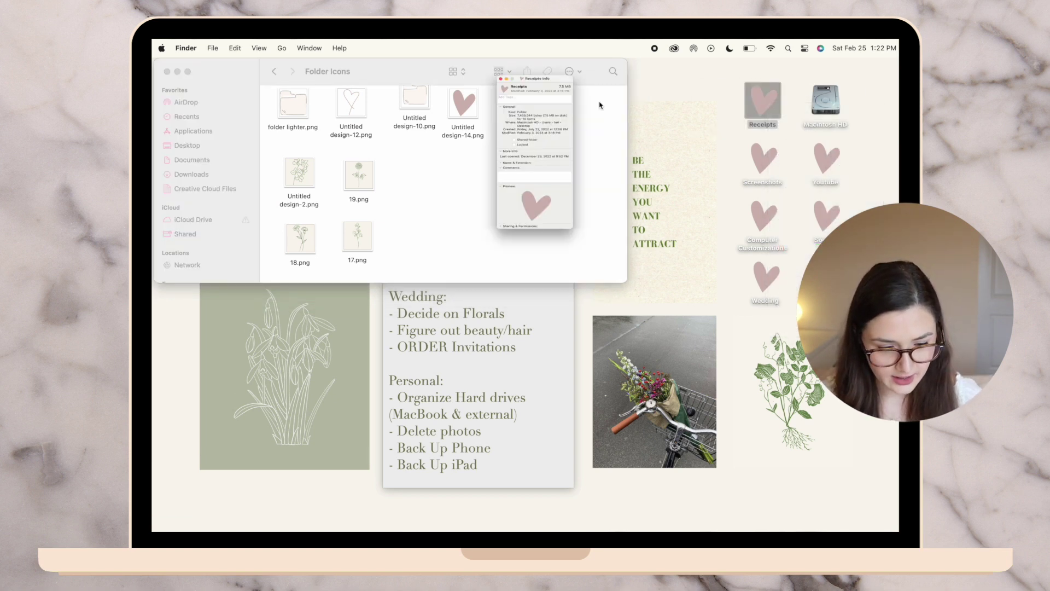
drag(279, 71, 769, 90)
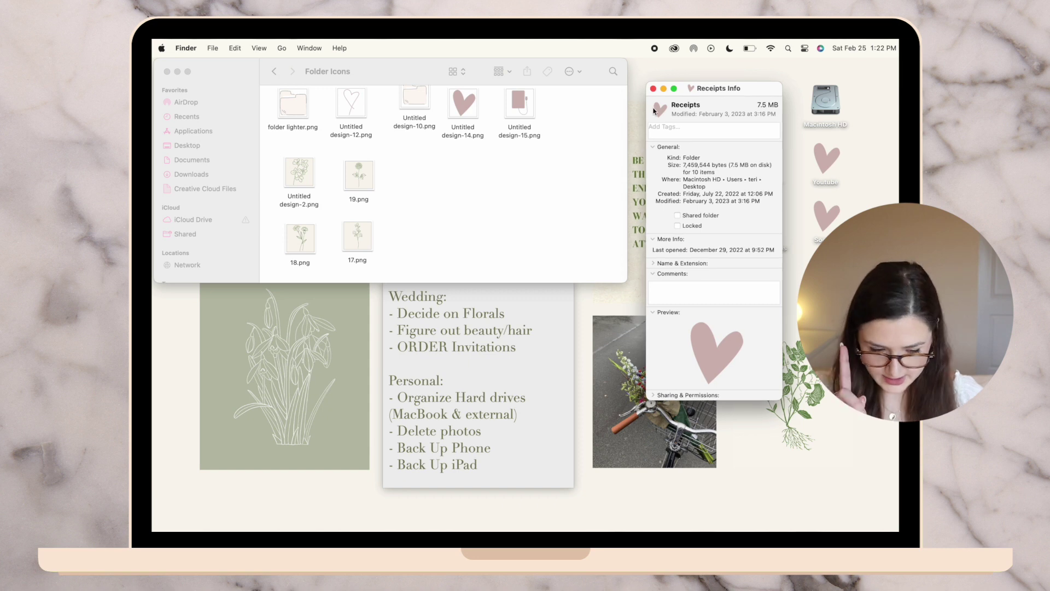
Open Untitled design-2.png in Preview, and select and copy the whole flower image.
double_click(299, 172)
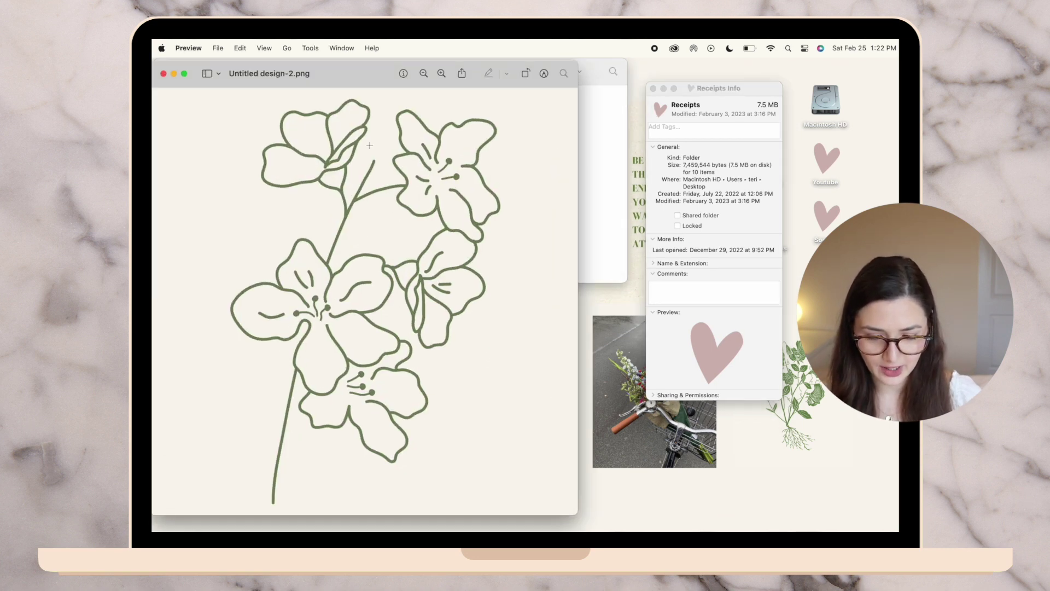
scroll(292, 247, down, 3)
key(super+a)
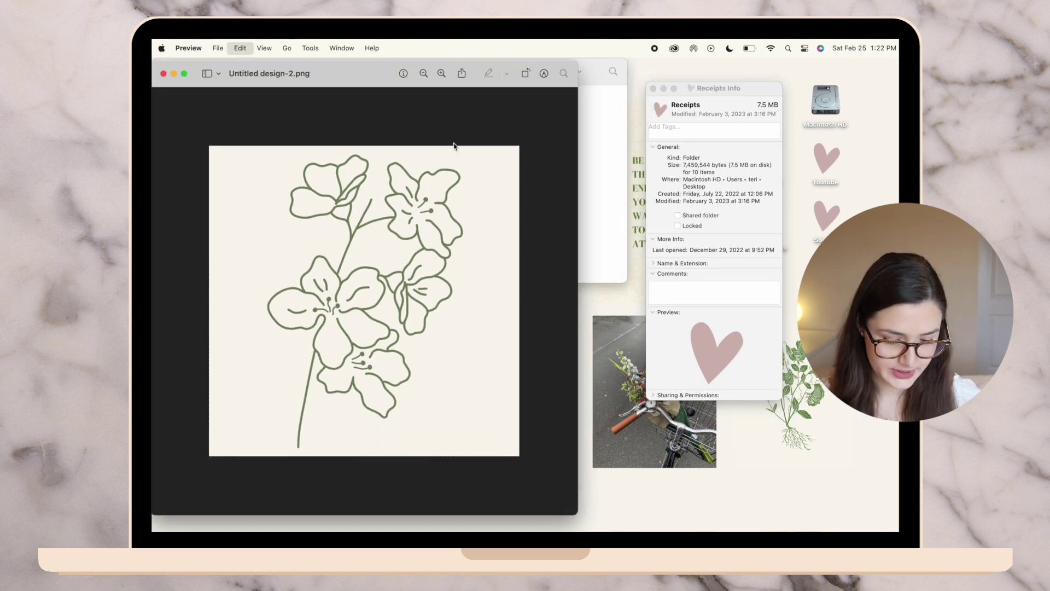
Replace the Receipts folder's heart icon with the copied flower image.
click(659, 111)
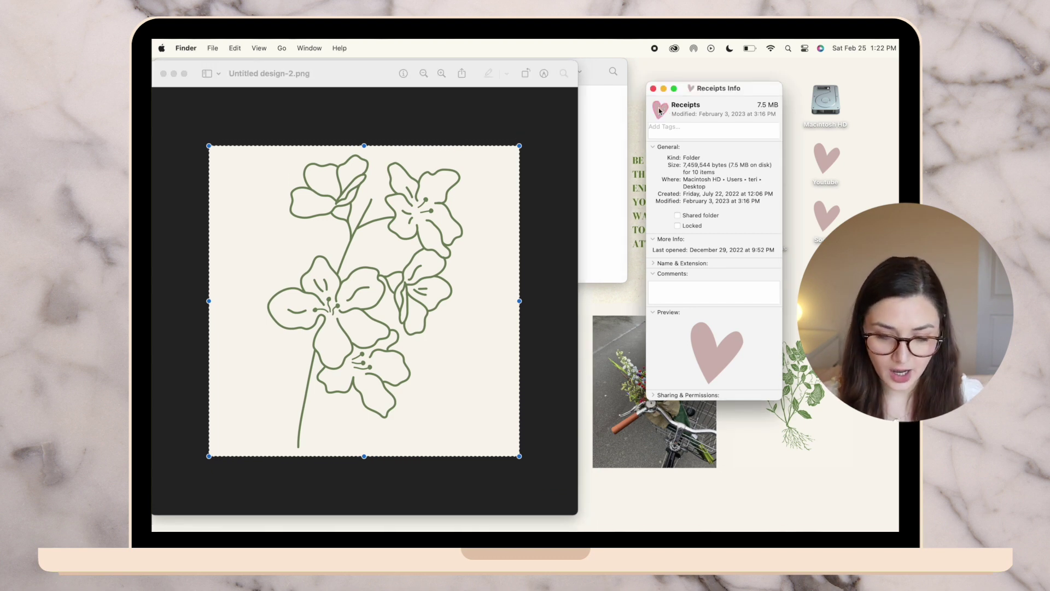
key(Delete)
key(super+v)
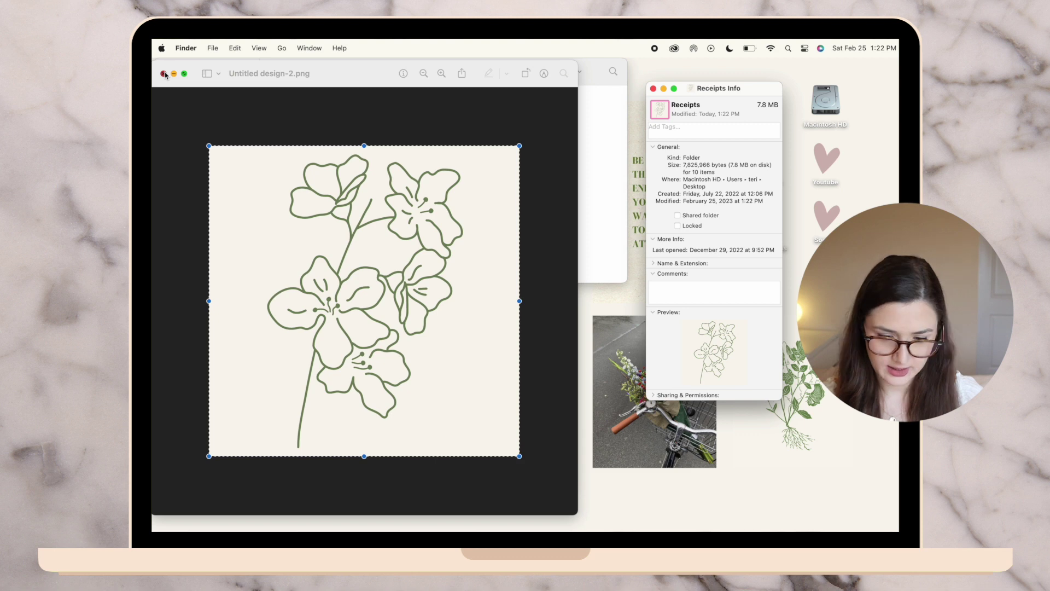
Close the Untitled design-2.png preview and Receipts info windows, and move March Cover photo.png lower on the desktop, below the plant illustration.
click(163, 74)
click(653, 88)
click(715, 159)
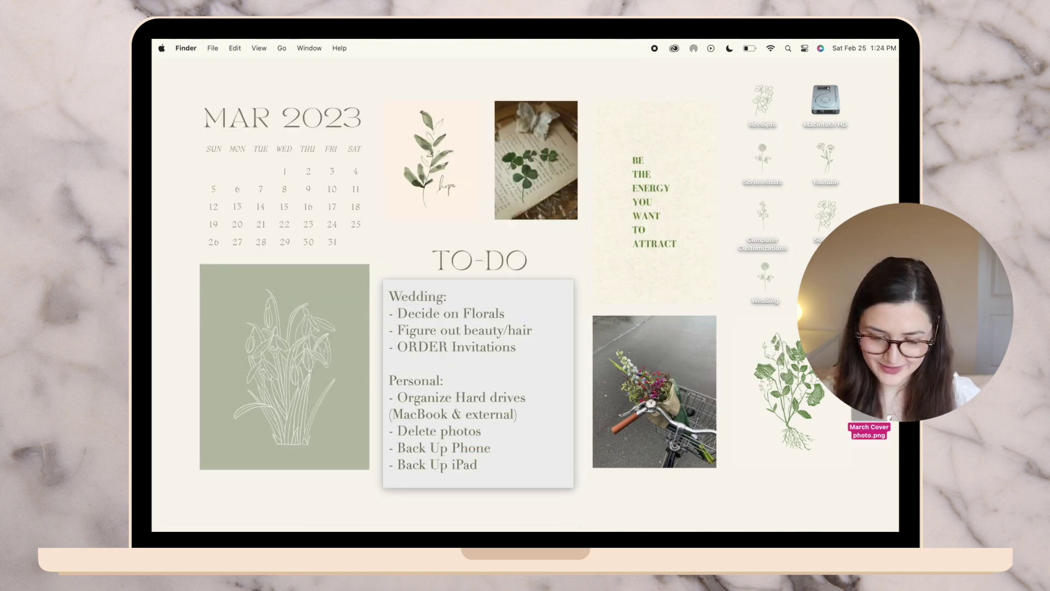
drag(868, 418, 863, 449)
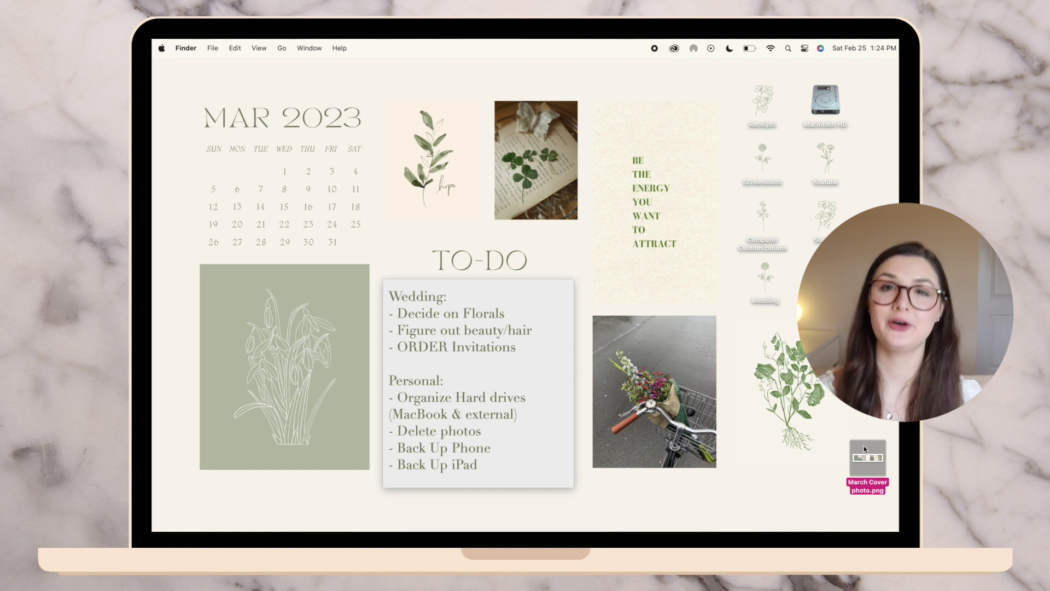
click(816, 458)
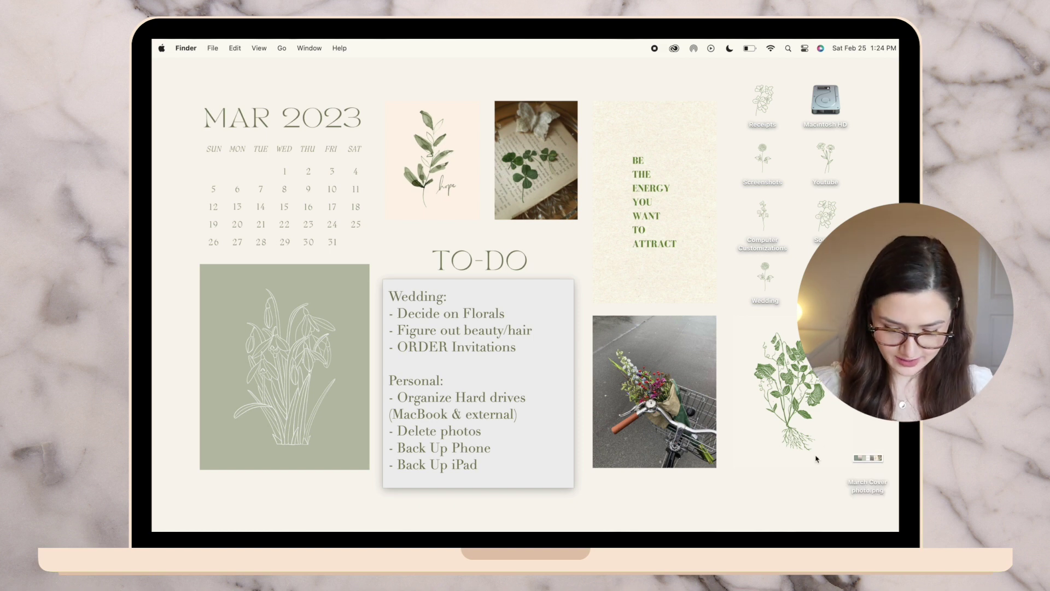
Shorten the to-do sticky note so its lower edge lines up with the neighbouring wallpaper pictures.
click(558, 485)
drag(558, 487, 559, 471)
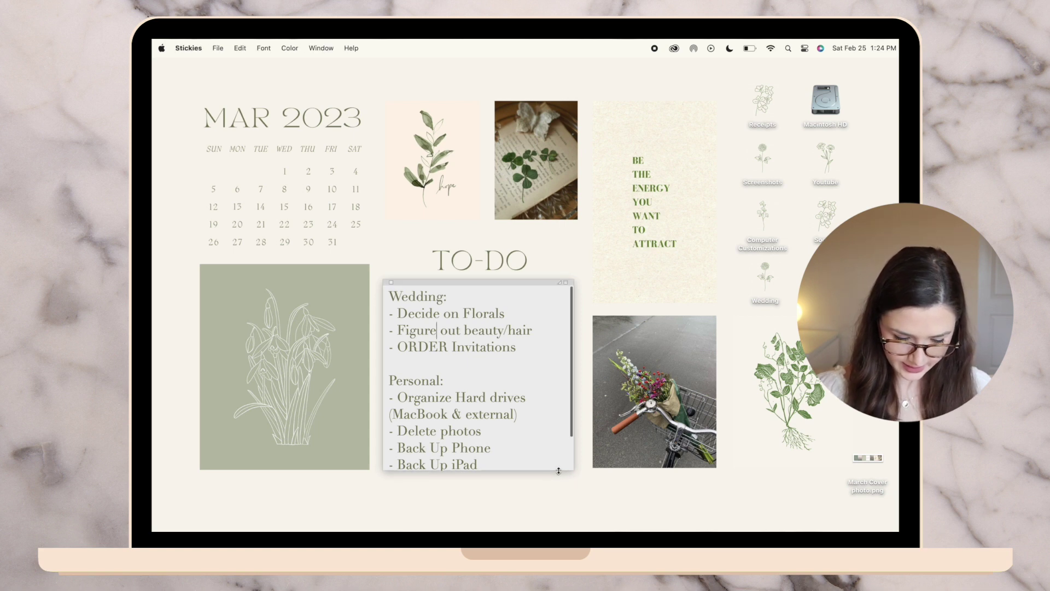
click(626, 431)
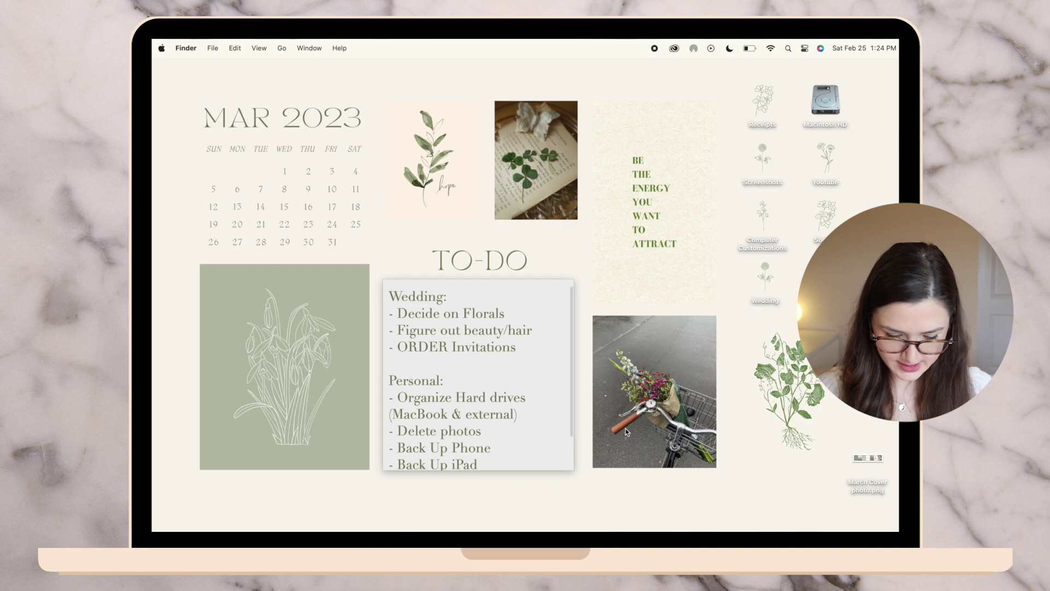
Reduce the to-do note's text by two size steps so the whole list fits, and set the note colour to gray.
click(512, 413)
key(super+minus)
key(super+minus)
click(670, 446)
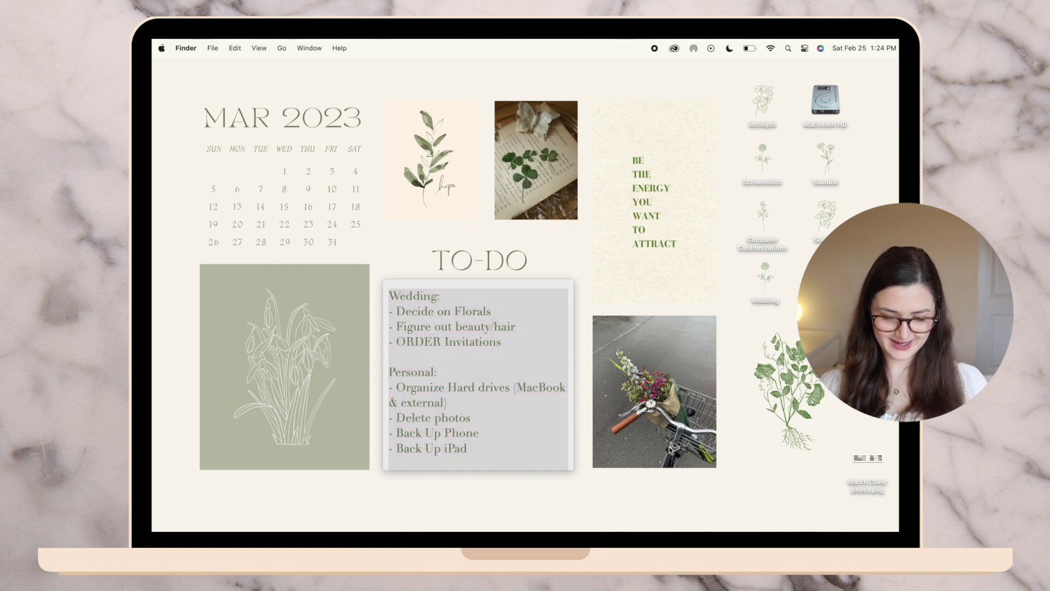
click(566, 420)
key(super+6)
click(724, 422)
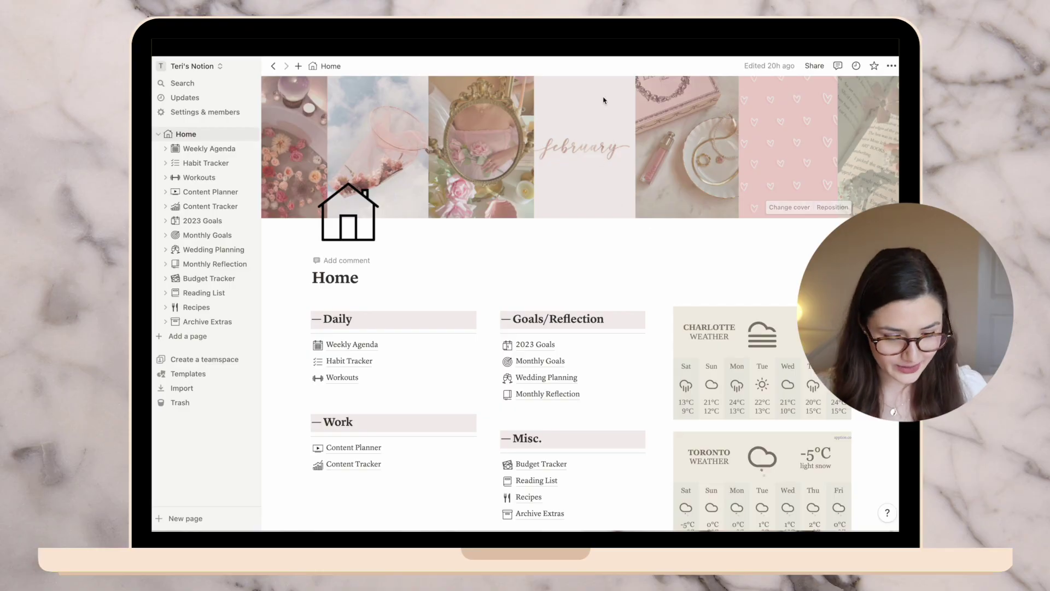
In Notion, replace the Home page's February cover with March Cover photo.png from the Desktop and bring up the page's lower image row.
click(773, 211)
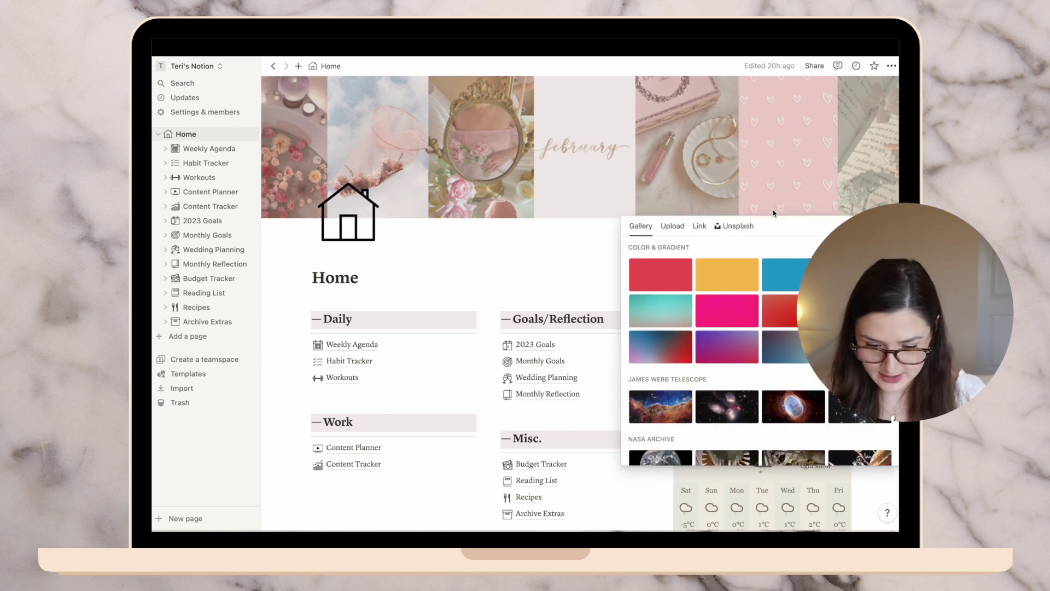
click(672, 226)
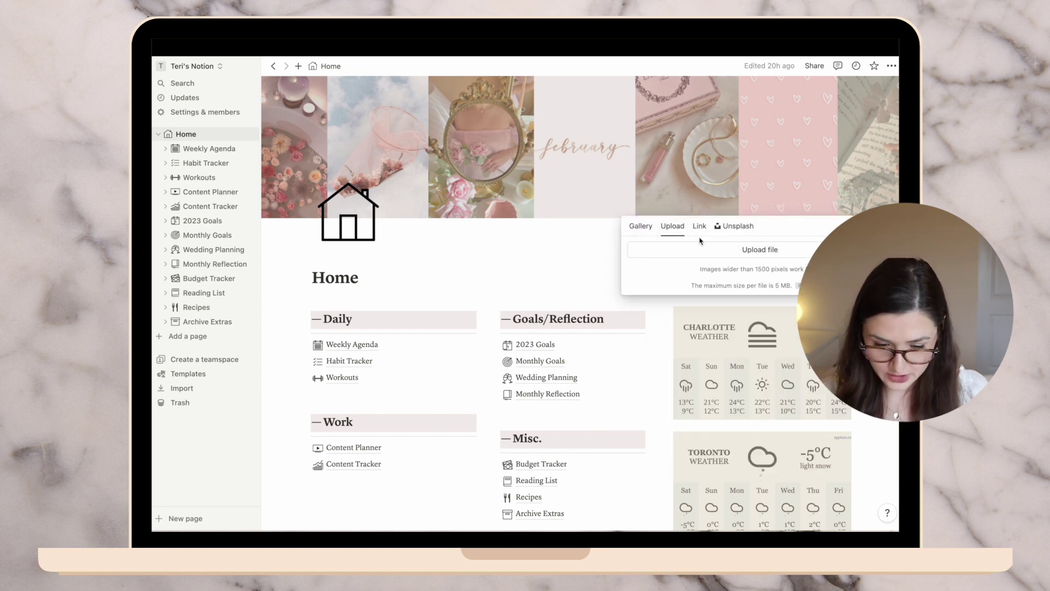
click(759, 250)
click(494, 240)
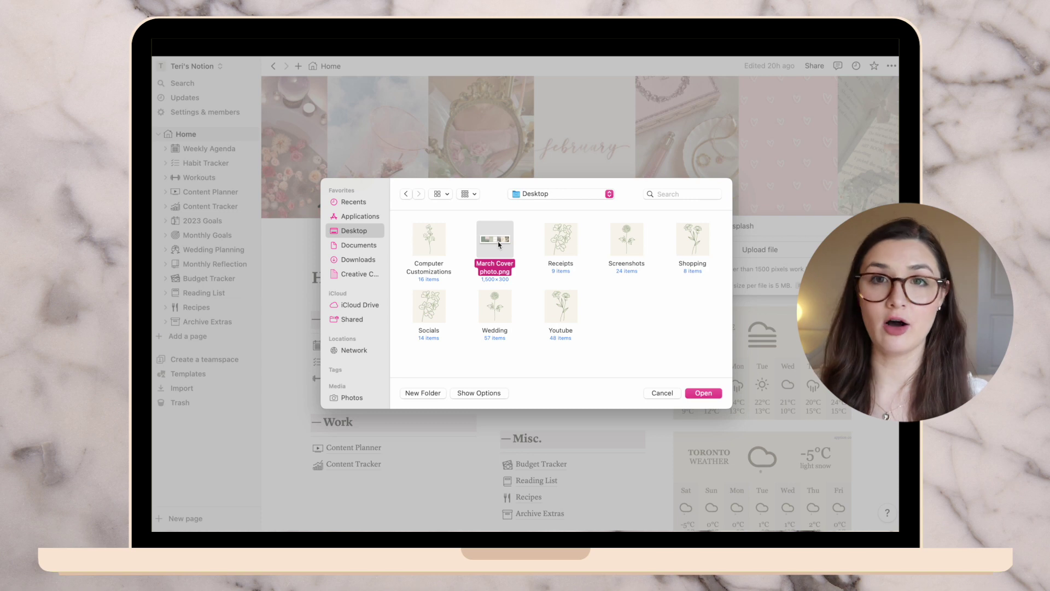
key(Return)
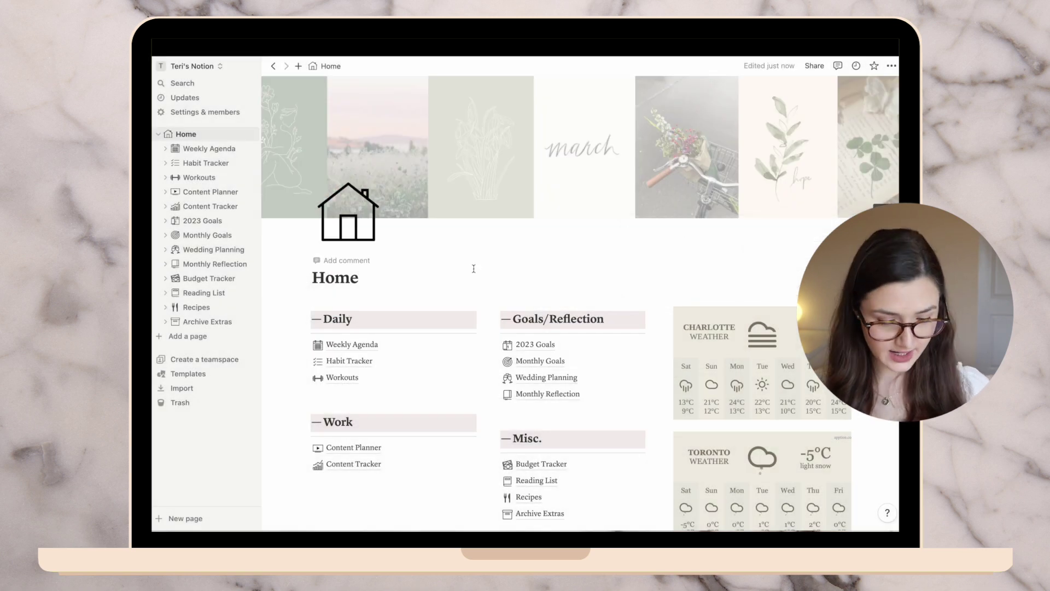
scroll(473, 268, down, 3)
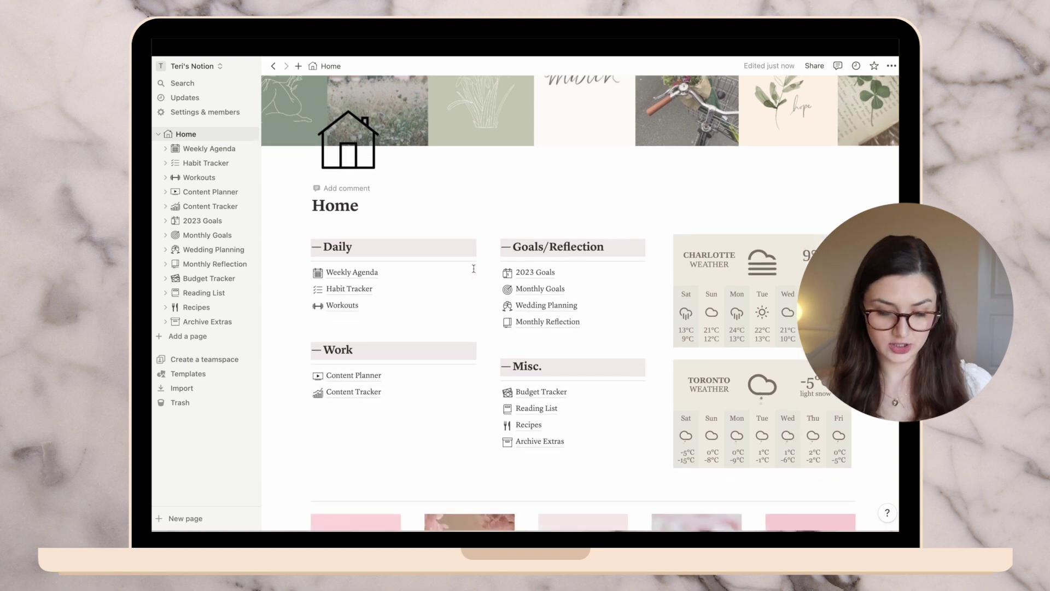
scroll(479, 265, down, 8)
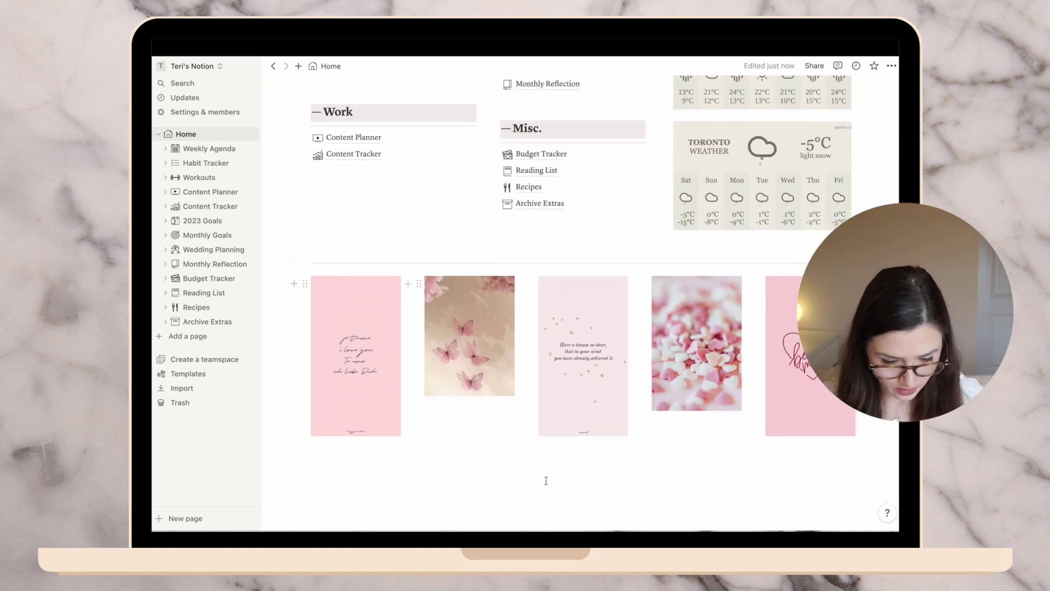
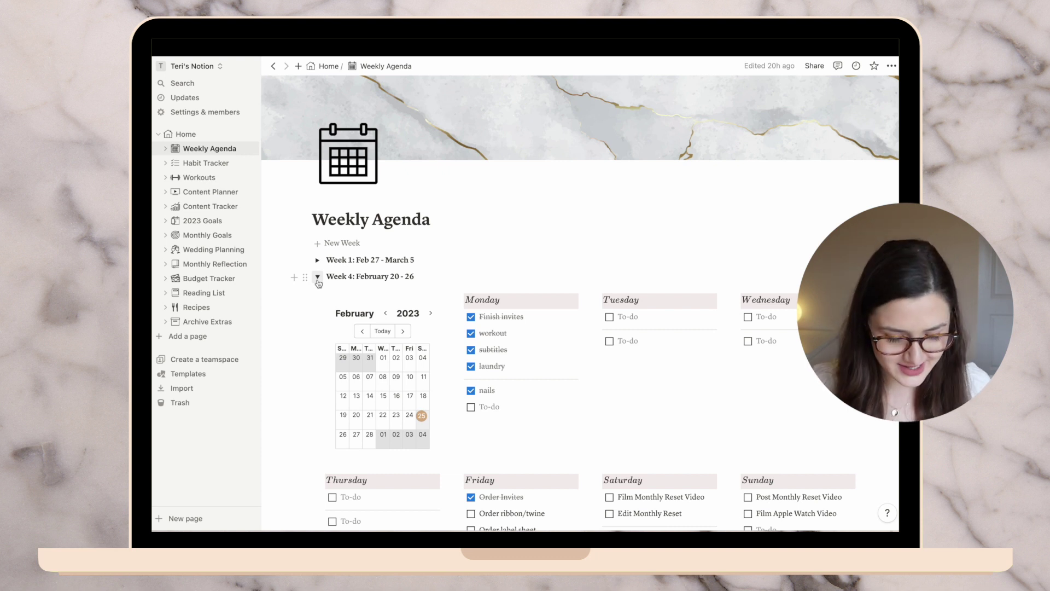
Collapse Week 4: February 20 - 26 and expand Week 1: Feb 27 - March 5 on the Weekly Agenda page.
scroll(319, 282, down, 1)
click(317, 253)
click(318, 235)
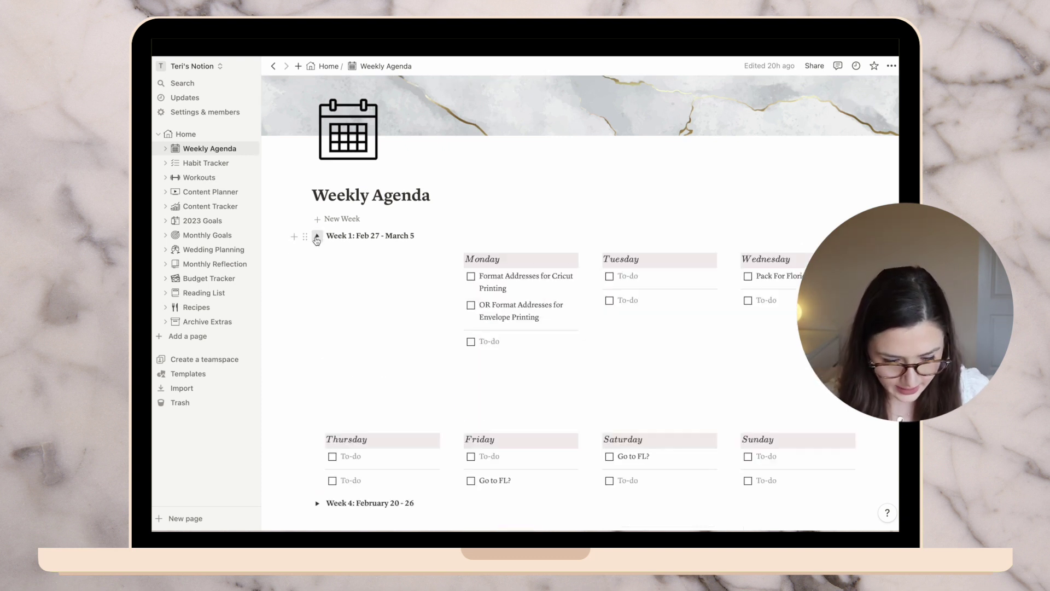
scroll(455, 268, down, 1)
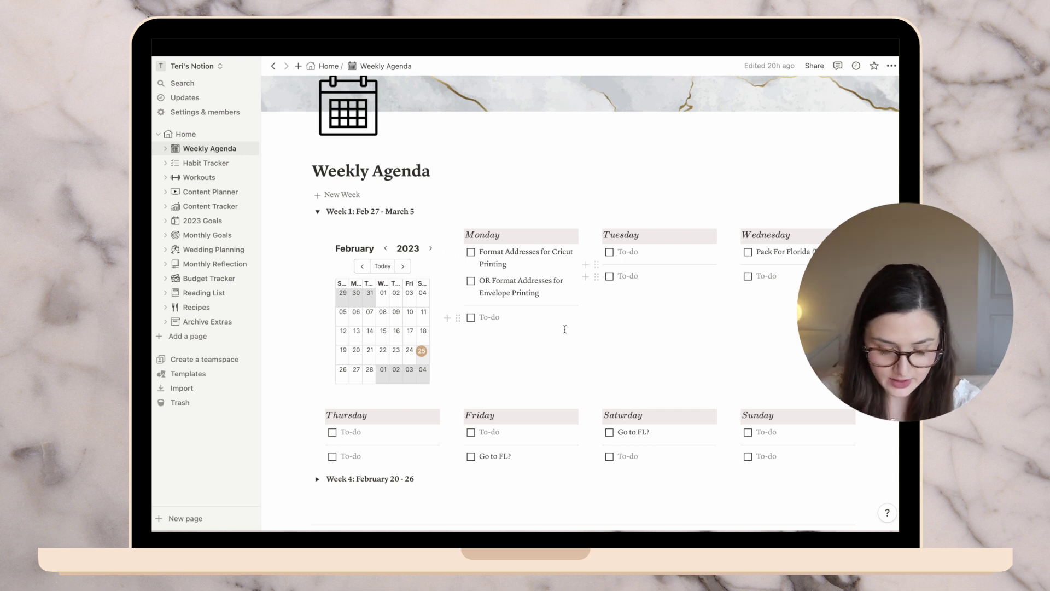
scroll(564, 329, down, 1)
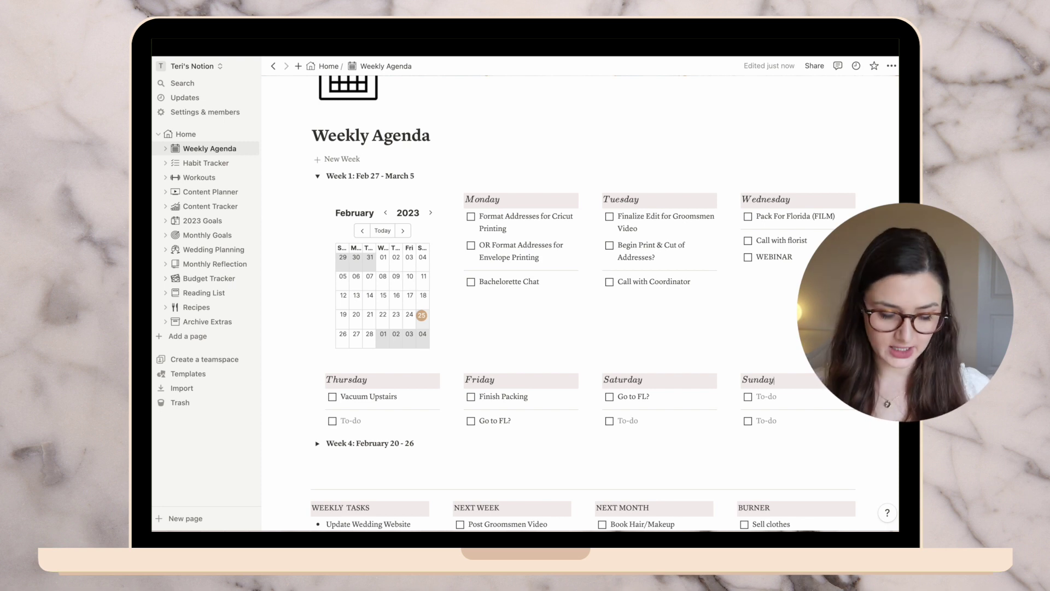
Delete the Edit Groomsmen Video to-do from Weekly Tasks, and check off Order invitations and Film for Weekend Vid under Next Week.
scroll(529, 344, down, 5)
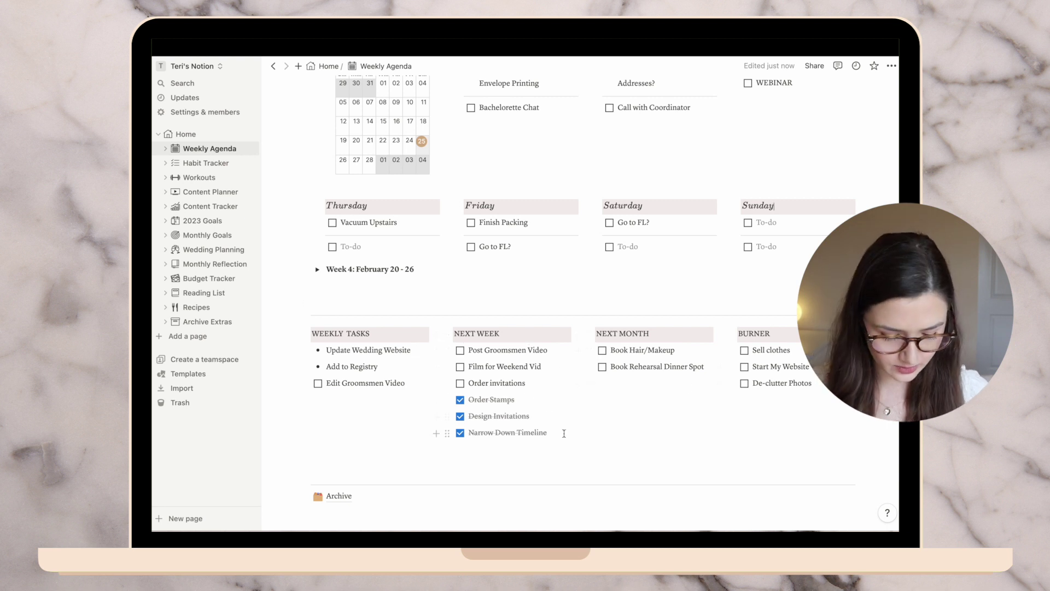
drag(405, 383, 318, 383)
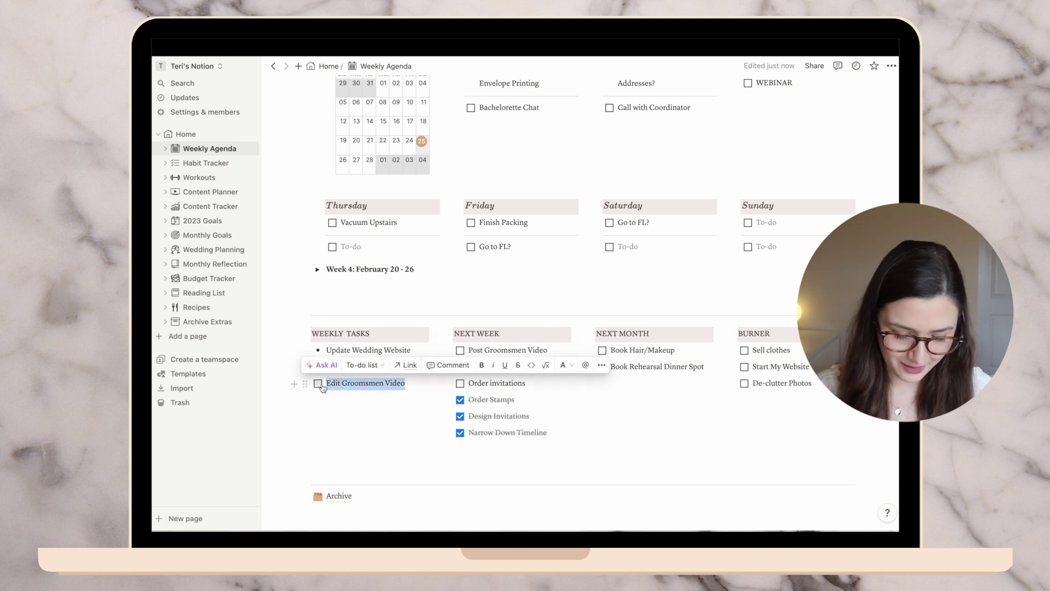
key(BackSpace)
key(BackSpace)
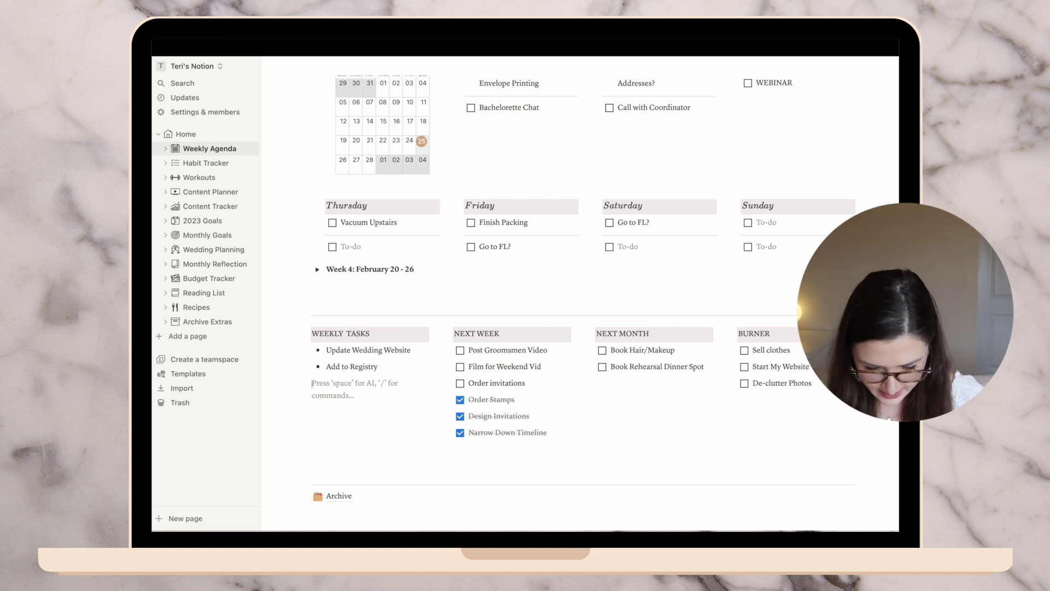
click(460, 385)
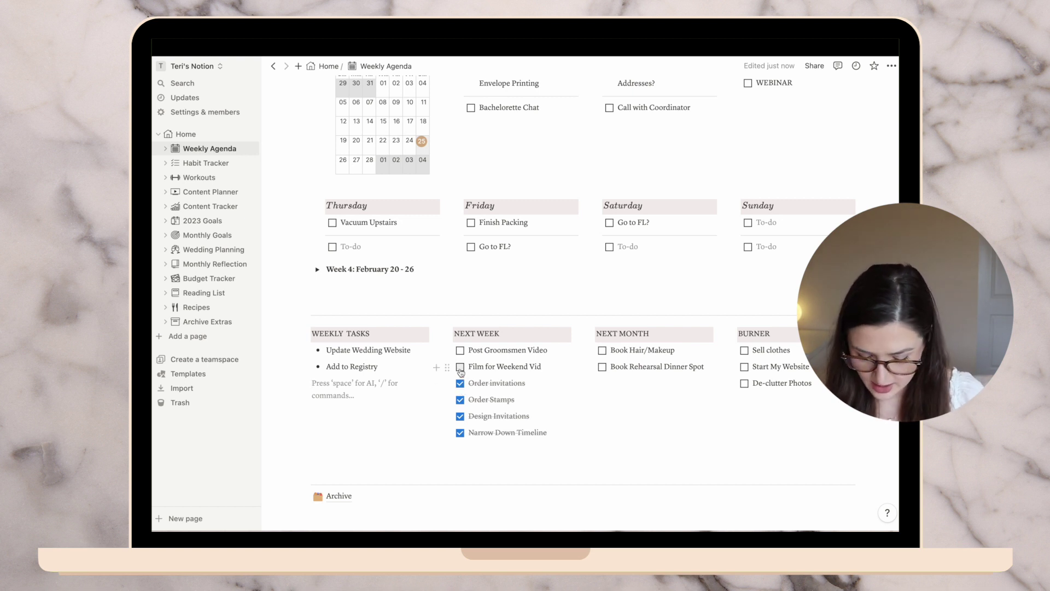
click(461, 368)
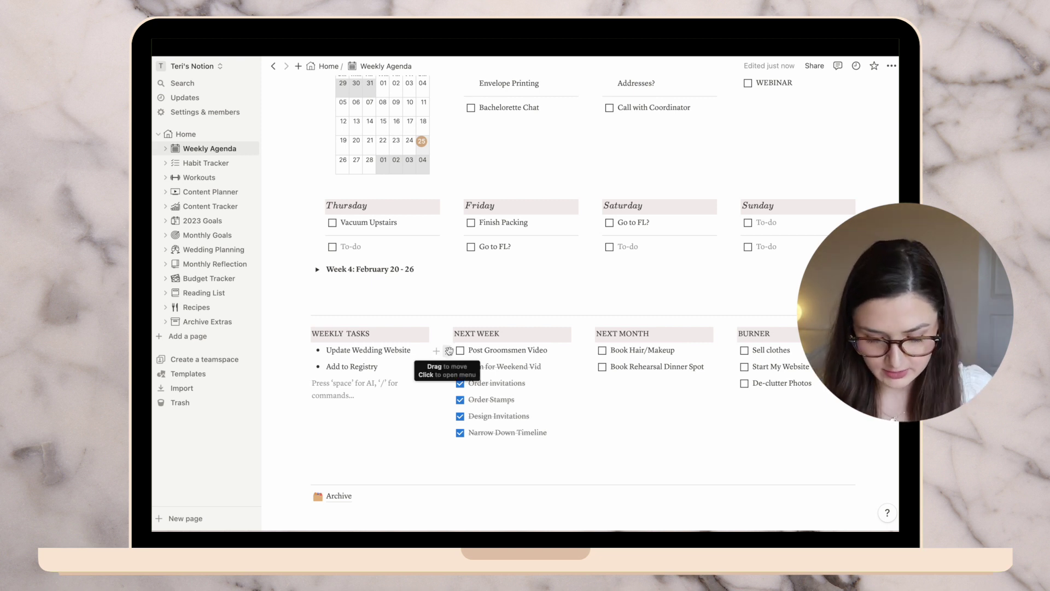
Move Post Groomsmen Video from Next Week to the start of Week 1's Wednesday list, and collapse Week 1.
scroll(447, 365, up, 3)
scroll(585, 307, down, 3)
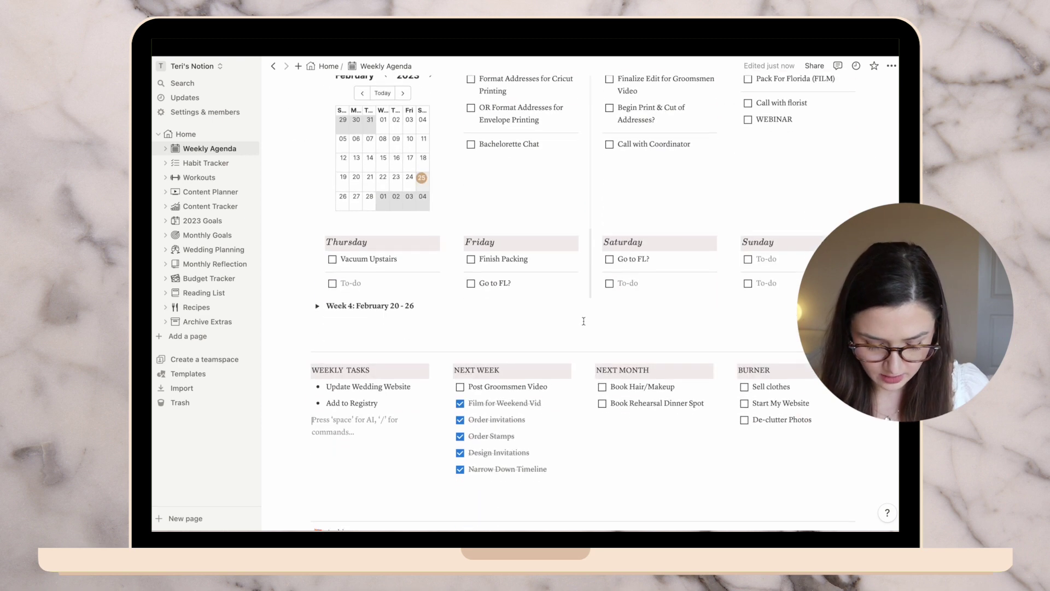
drag(447, 385, 746, 348)
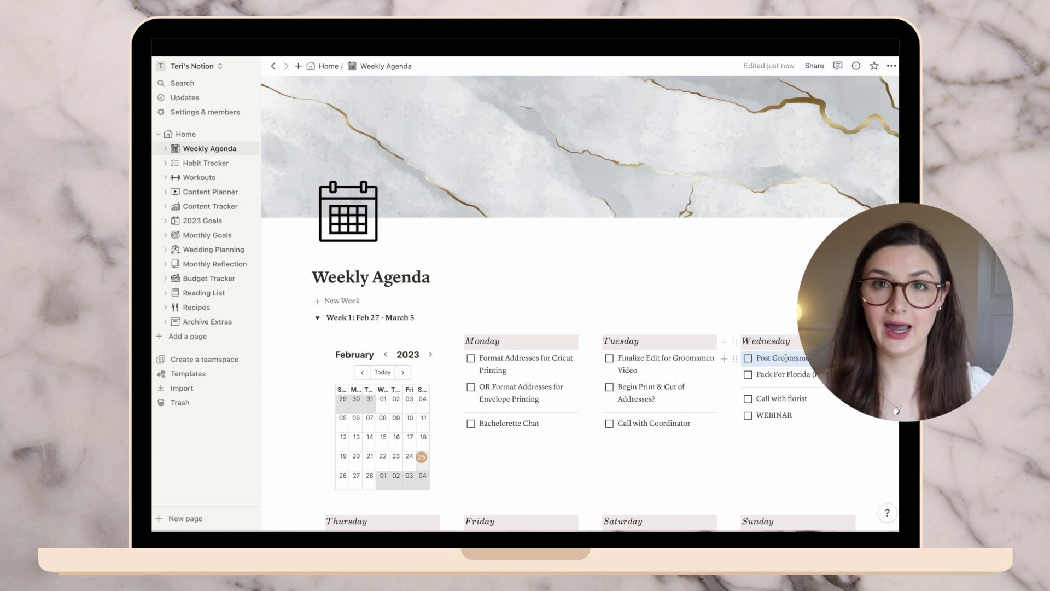
scroll(383, 306, down, 1)
click(317, 261)
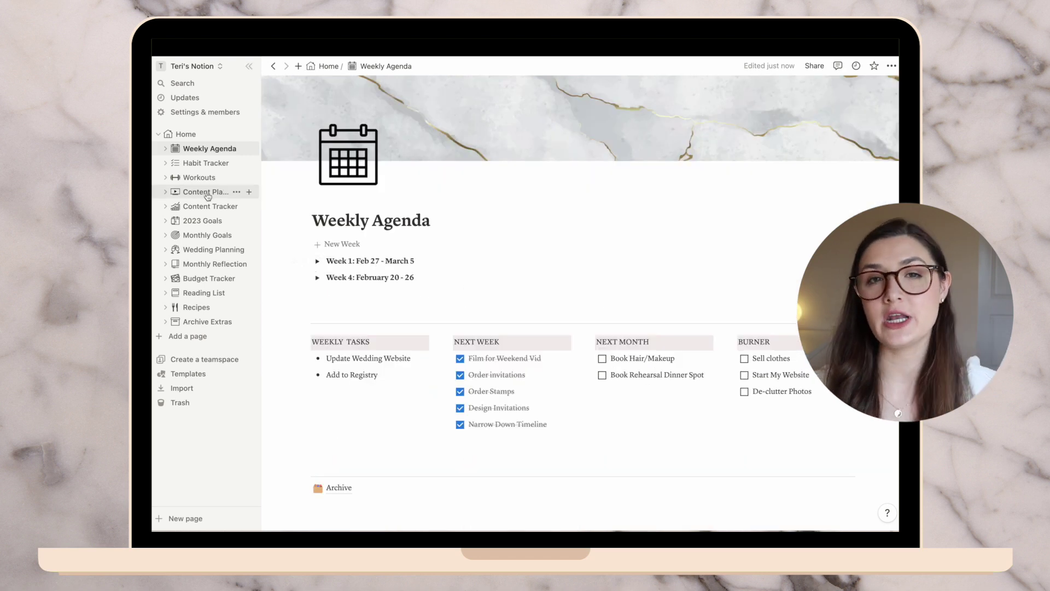
Open the Habit Tracker page and check off Yoga/Walk and Workout for February 24th.
click(206, 163)
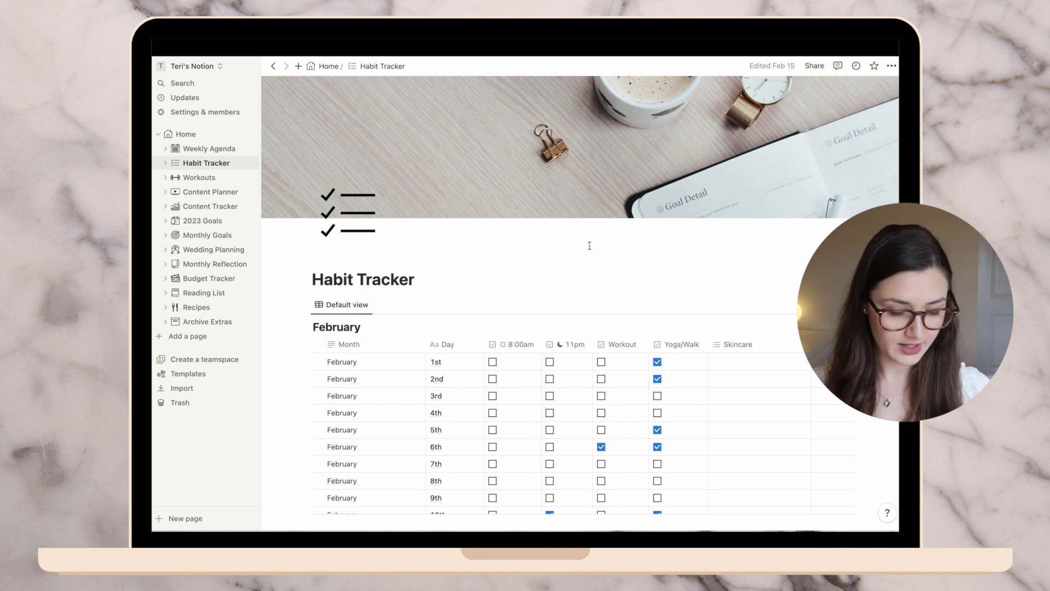
scroll(589, 245, down, 2)
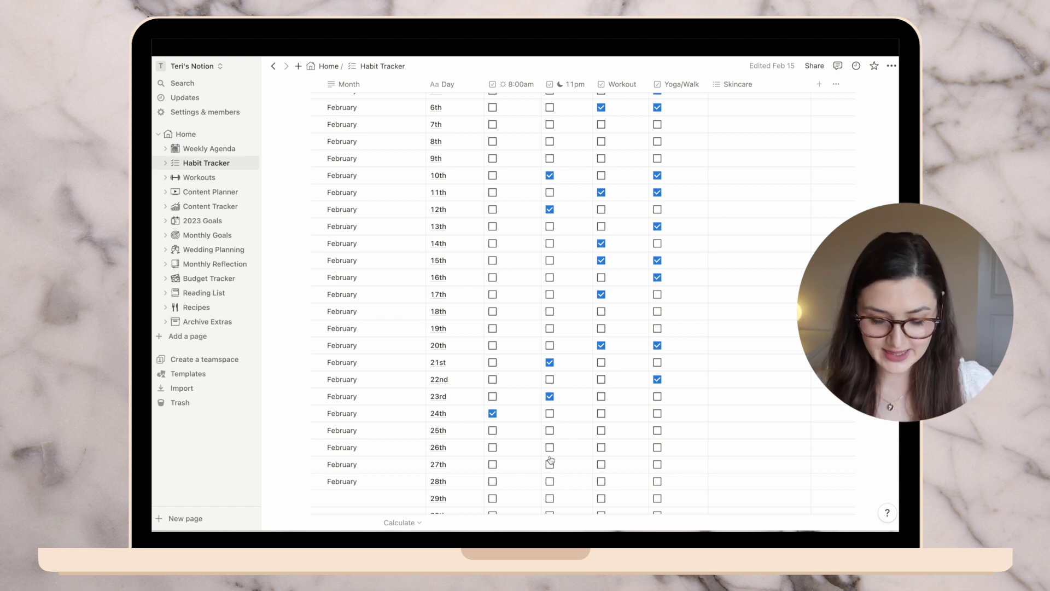
scroll(550, 459, up, 5)
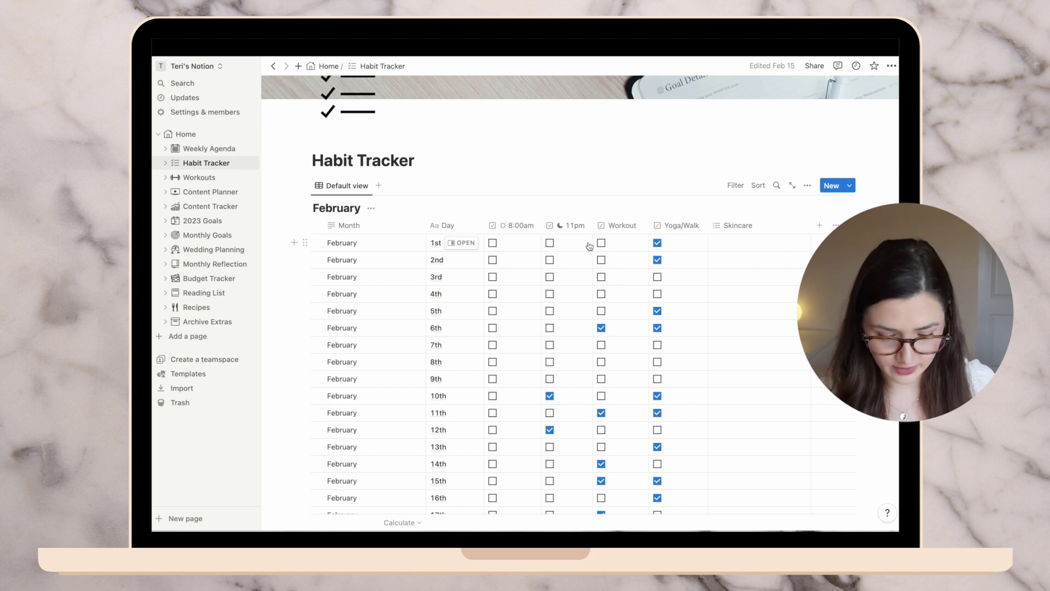
scroll(588, 240, down, 3)
scroll(617, 435, down, 4)
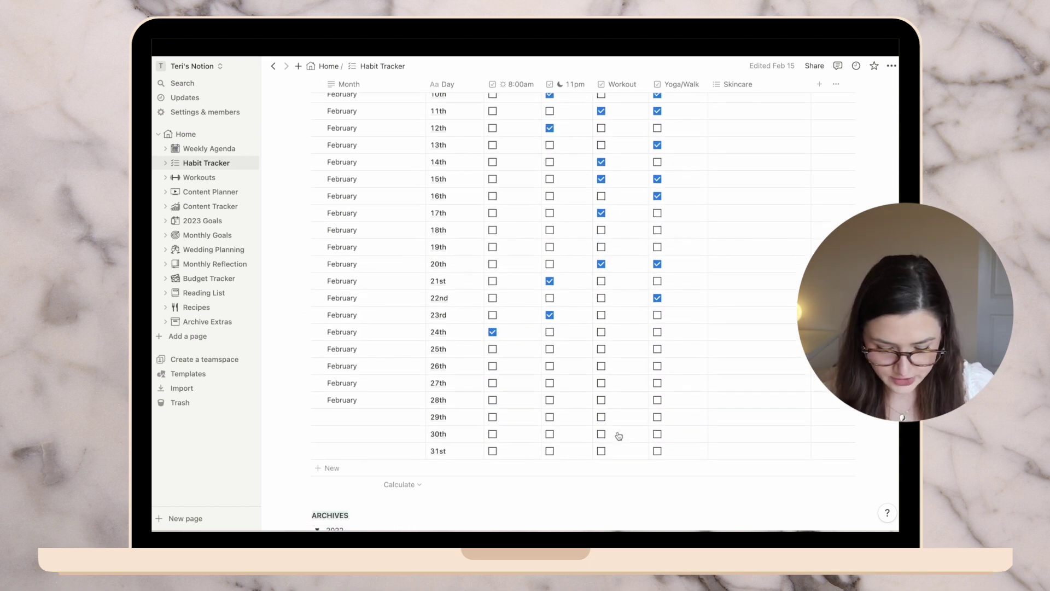
click(657, 330)
click(612, 332)
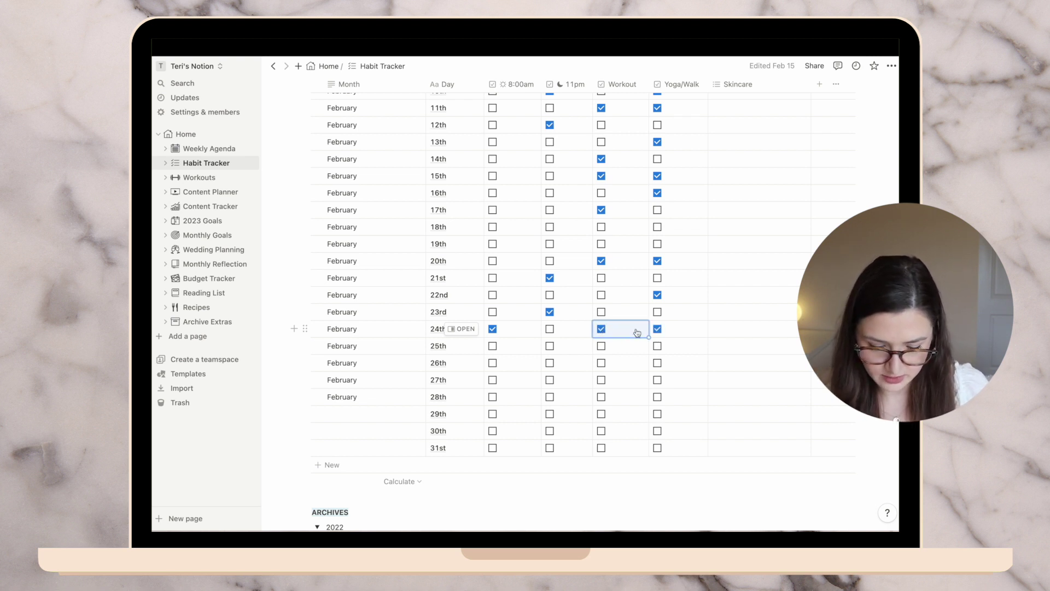
Review the habit checkmarks across the whole February table.
scroll(644, 336, up, 10)
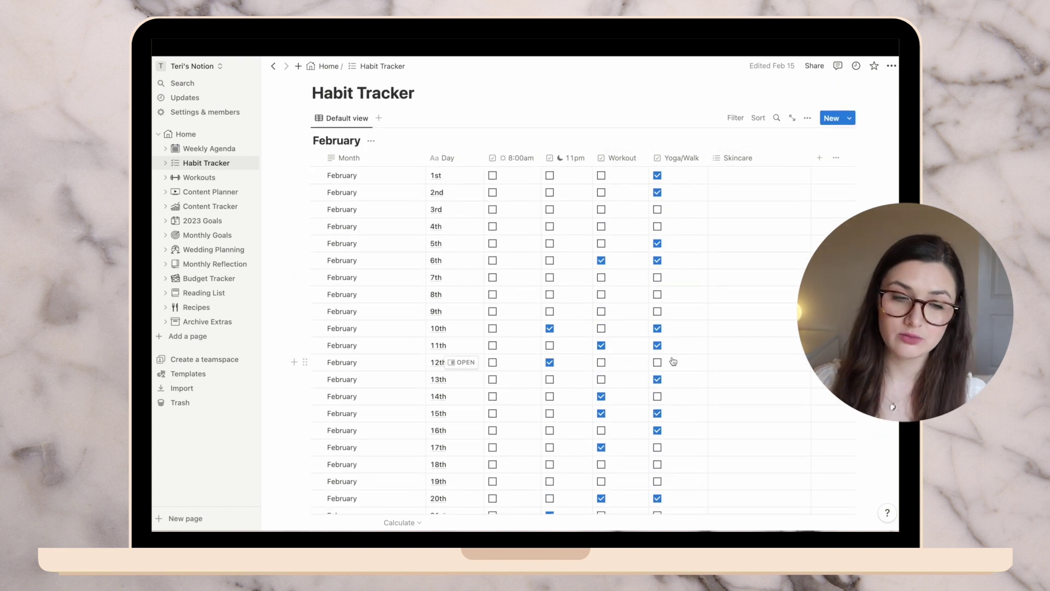
scroll(672, 360, down, 5)
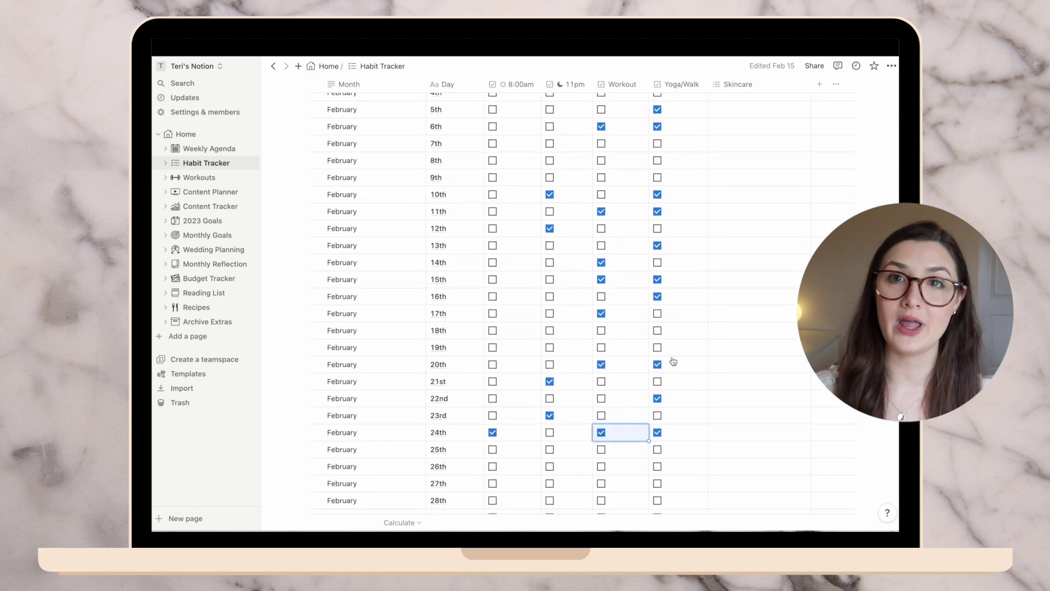
scroll(673, 361, up, 5)
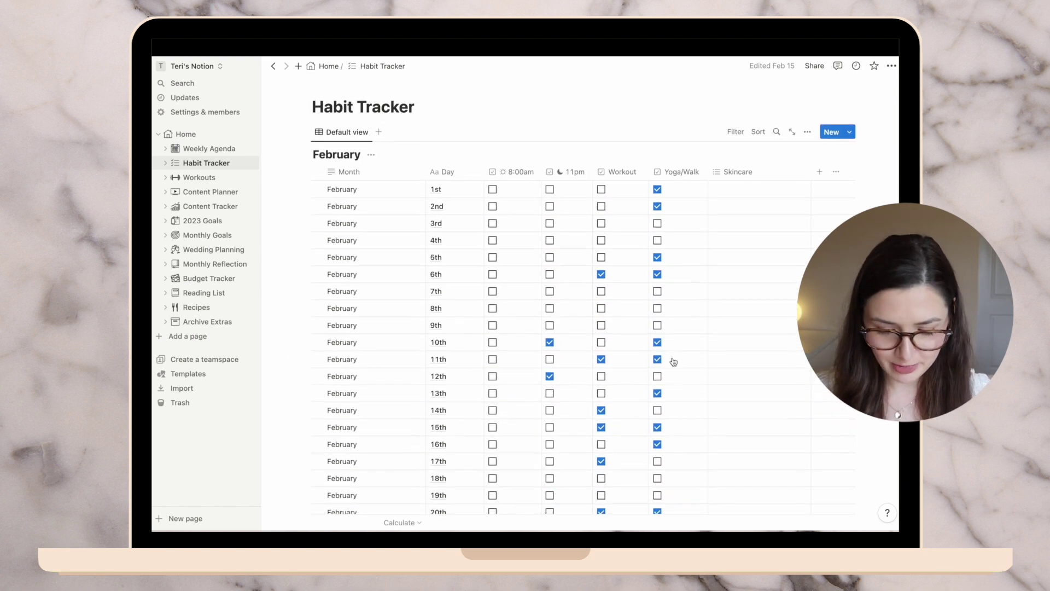
scroll(674, 362, down, 3)
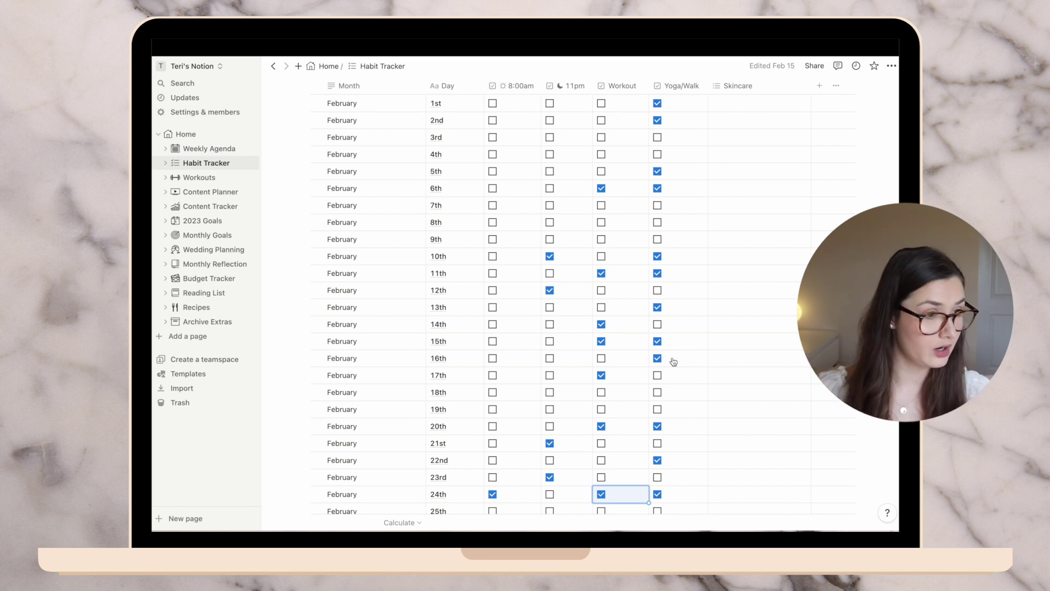
scroll(328, 219, up, 5)
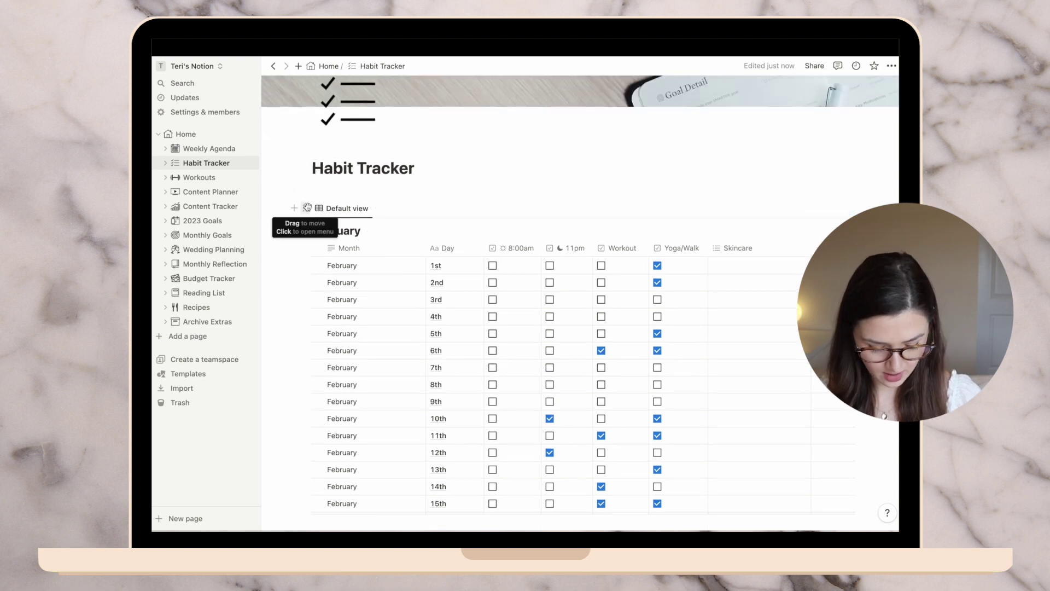
Retitle the habit table March and fill the Month column with March for every day.
drag(307, 207, 301, 185)
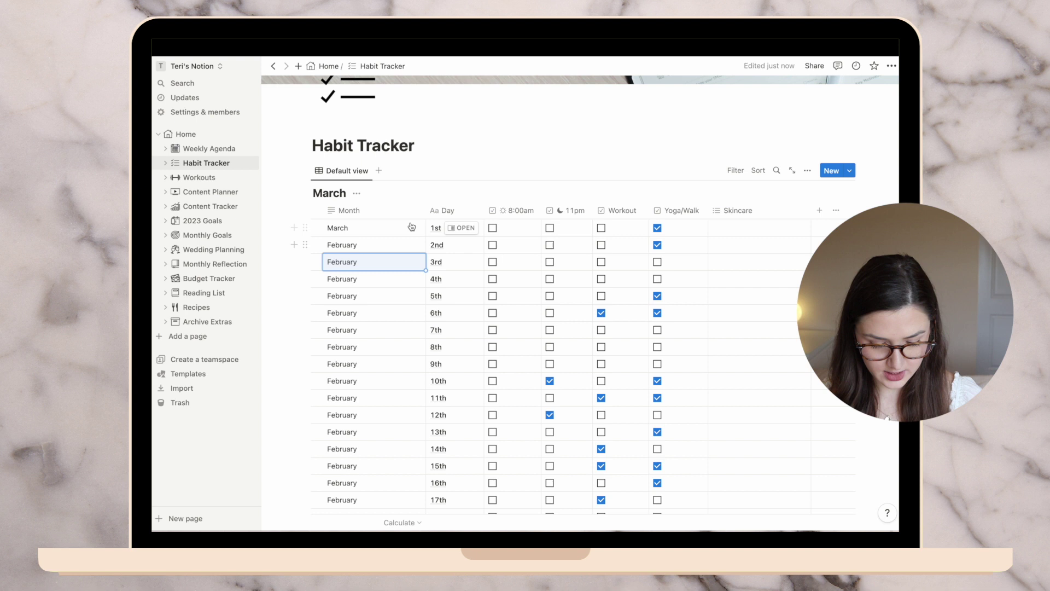
click(410, 229)
key(Escape)
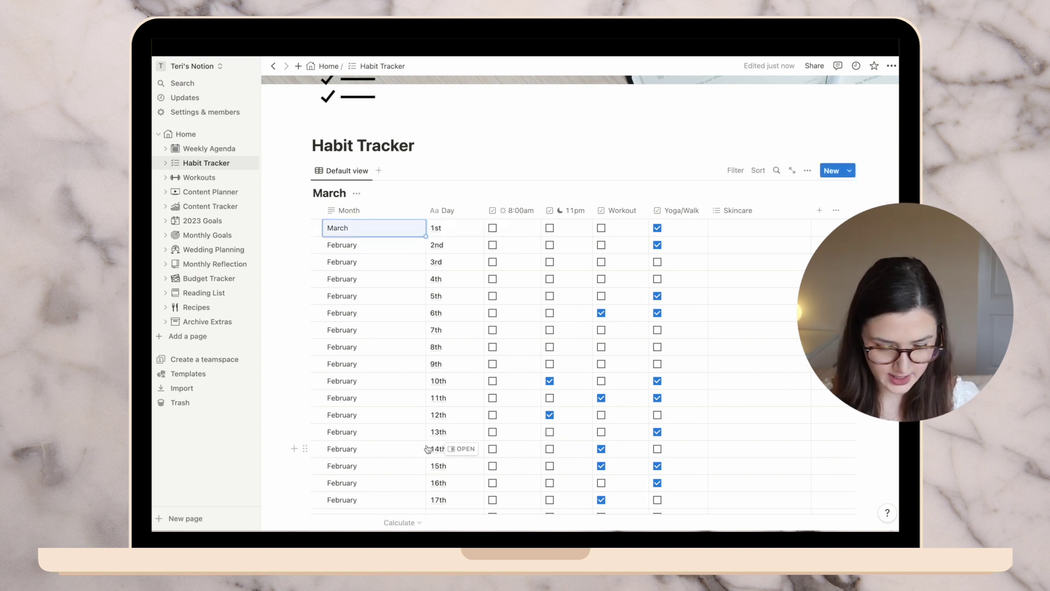
drag(425, 236, 417, 452)
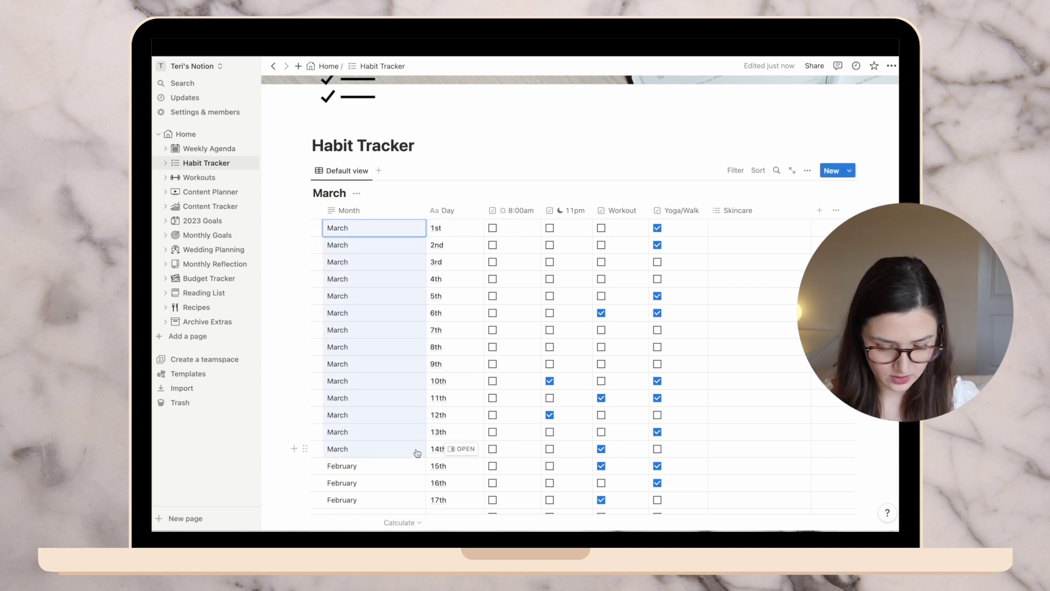
scroll(417, 453, down, 5)
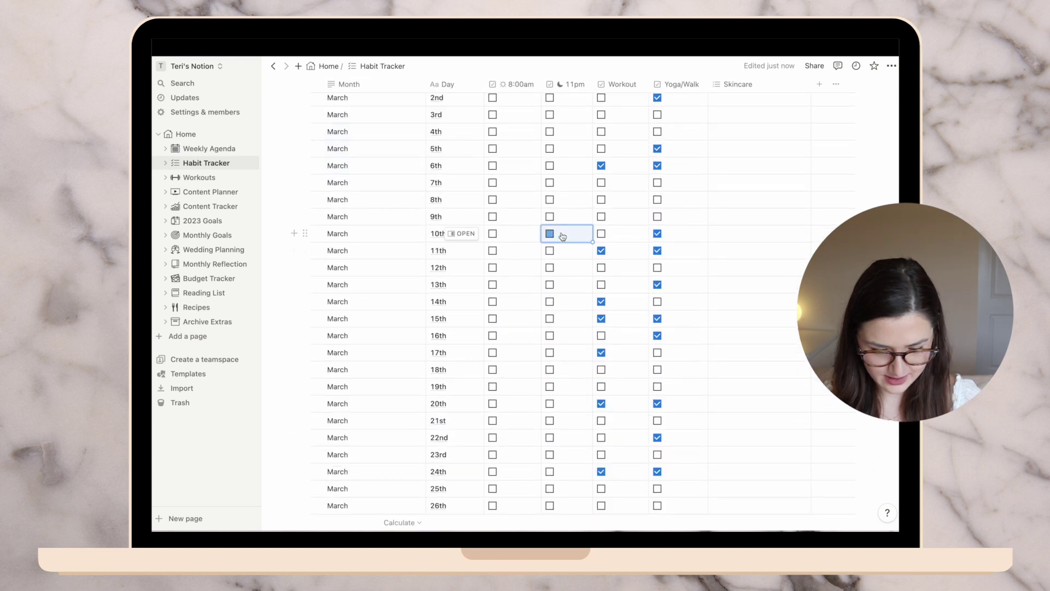
Clear the Workout checkmarks for March 6th, 11th, 14th, 15th, 17th, 20th and 24th.
click(615, 166)
click(611, 255)
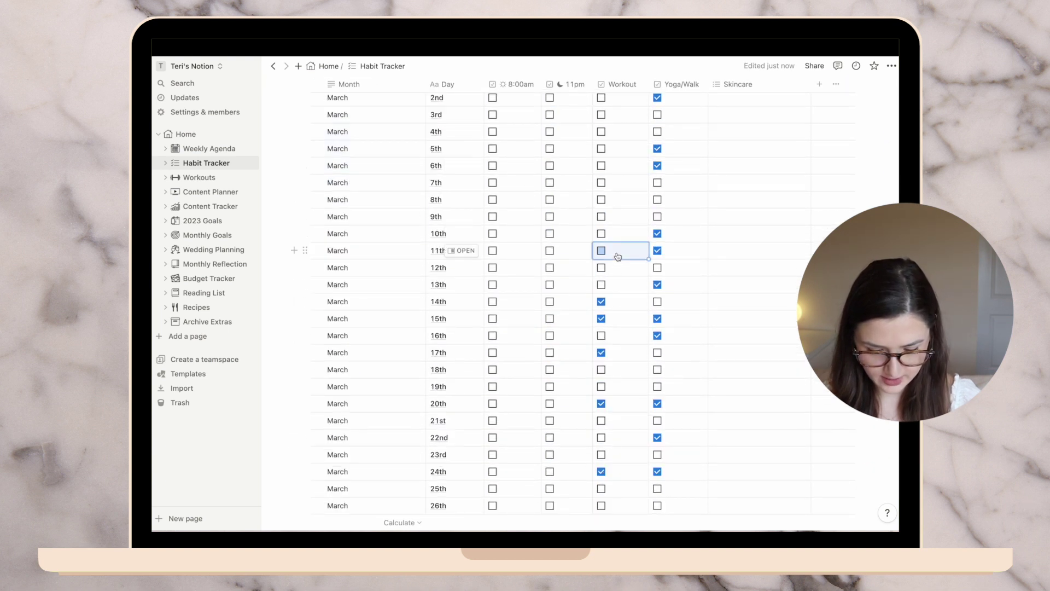
click(625, 304)
click(626, 319)
click(627, 353)
click(628, 404)
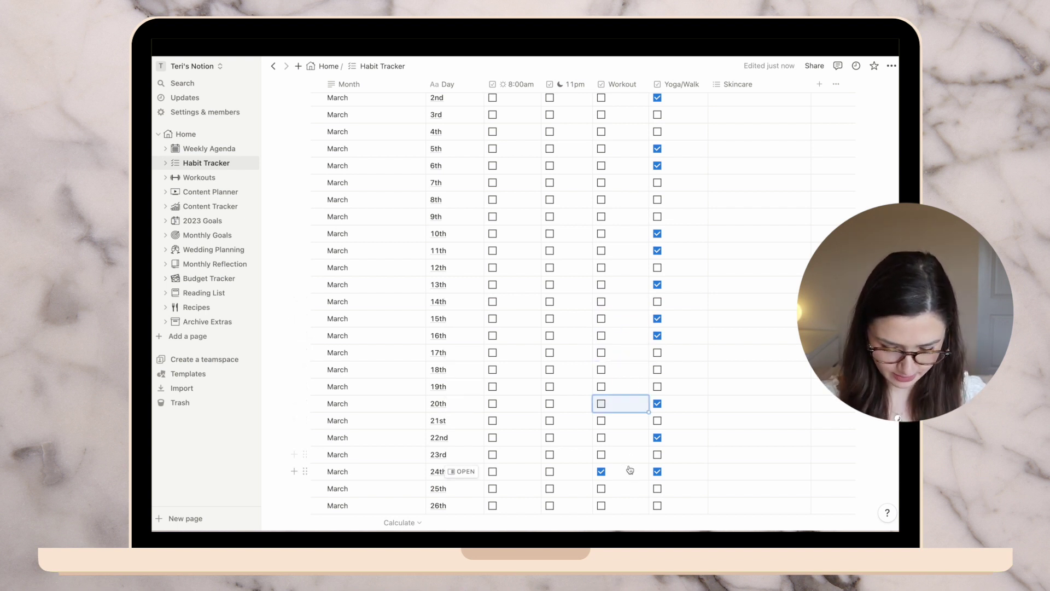
click(629, 471)
click(719, 470)
key(Escape)
Clear every checkmark in the Yoga/Walk column of the March table, from the 24th back to the 1st.
click(682, 473)
click(680, 437)
click(681, 404)
click(677, 339)
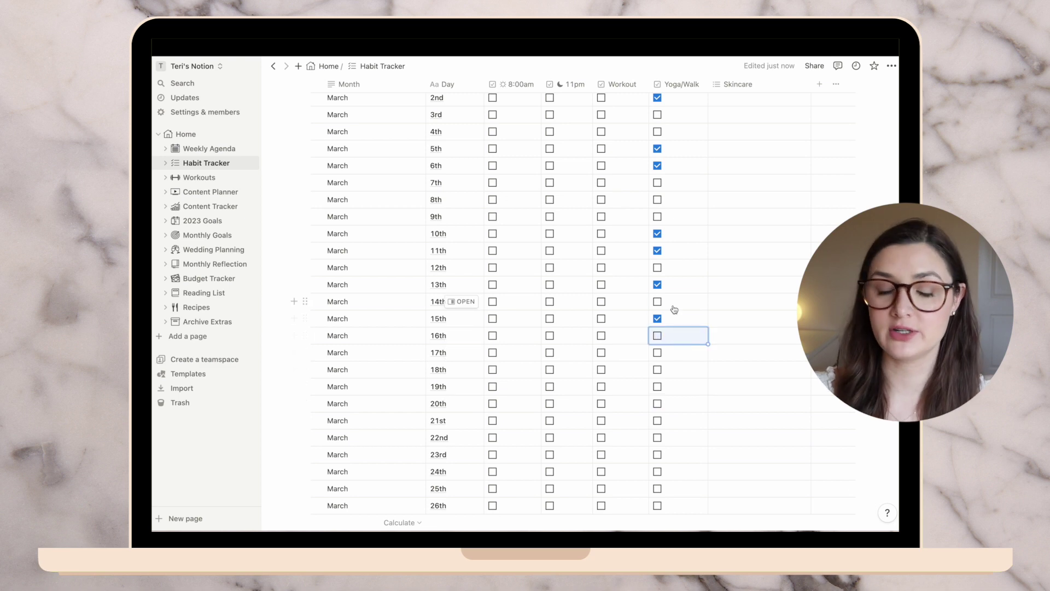
click(676, 302)
click(678, 323)
click(678, 305)
click(679, 285)
click(678, 250)
click(676, 234)
click(670, 166)
click(672, 150)
scroll(673, 158, up, 5)
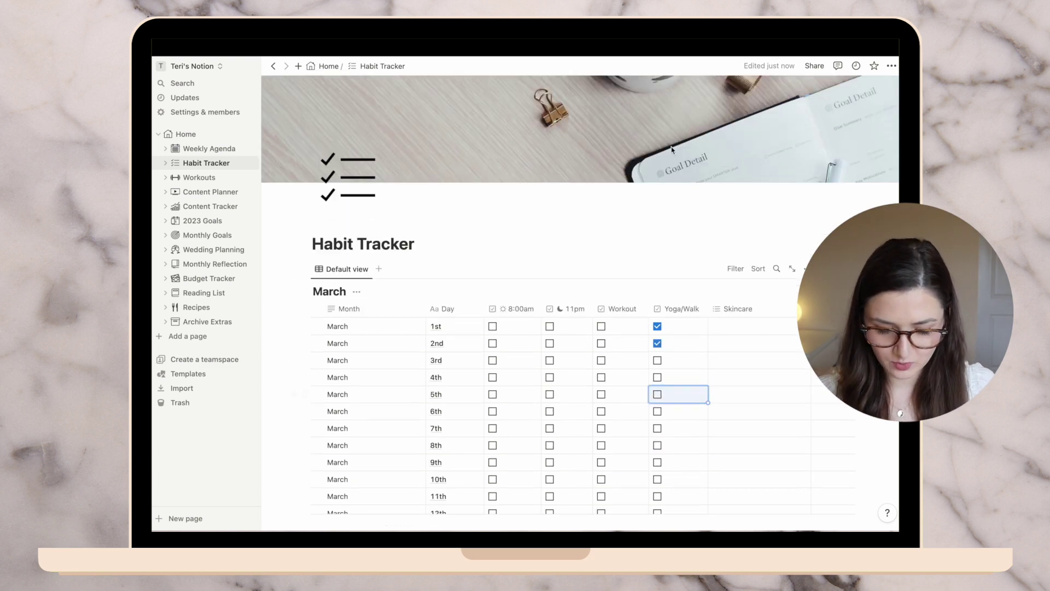
click(678, 380)
click(679, 363)
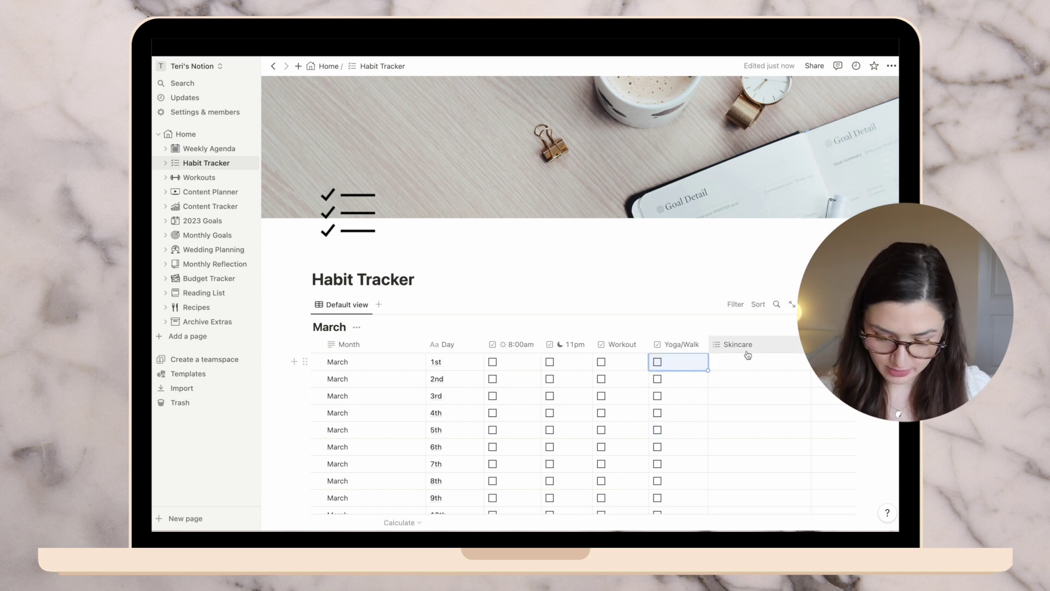
Delete the Skincare property from the March habit table.
click(778, 348)
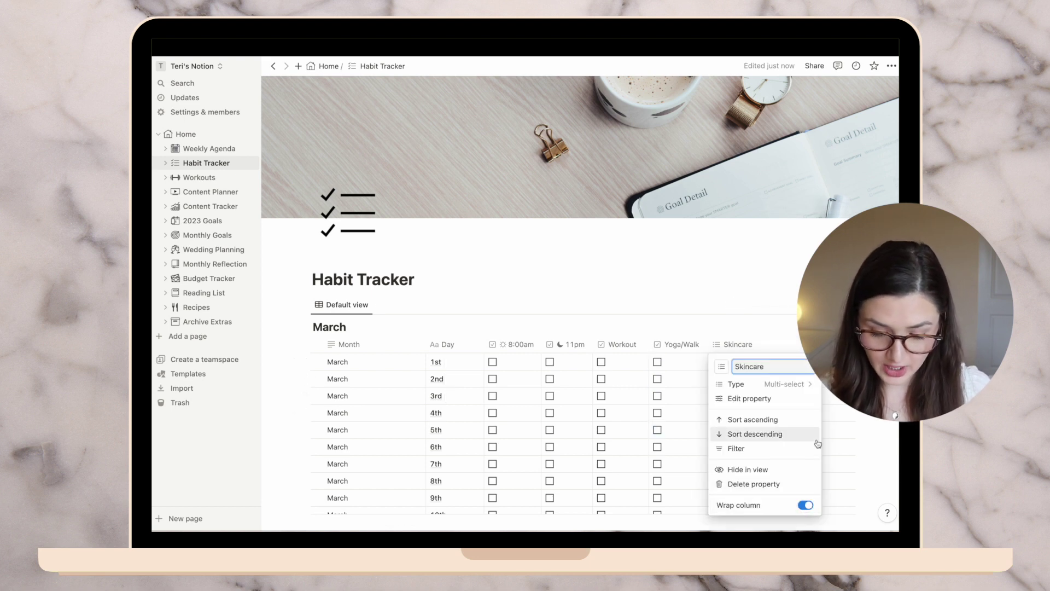
click(807, 488)
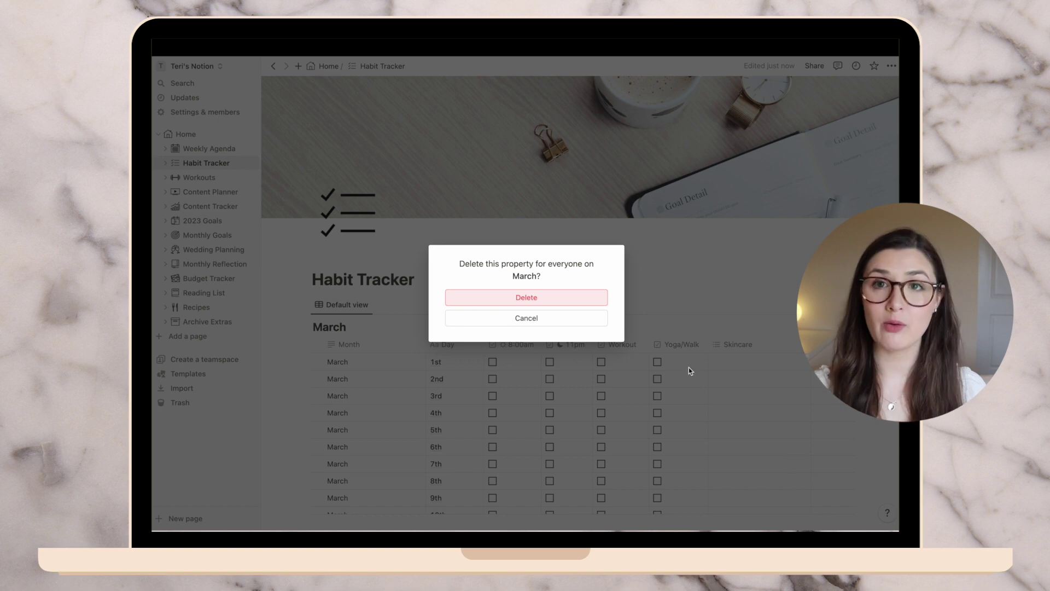
click(576, 307)
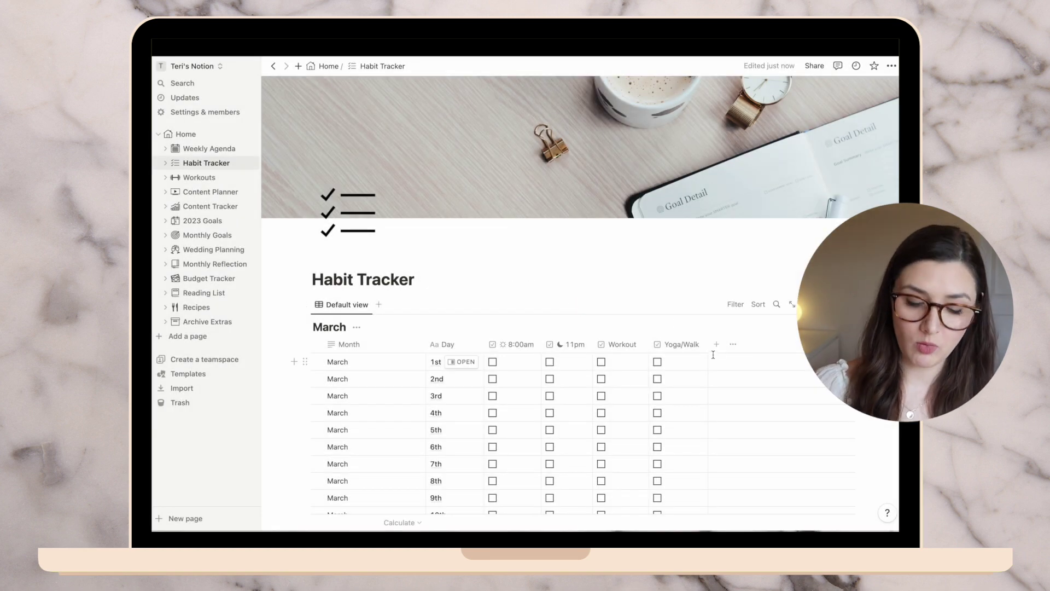
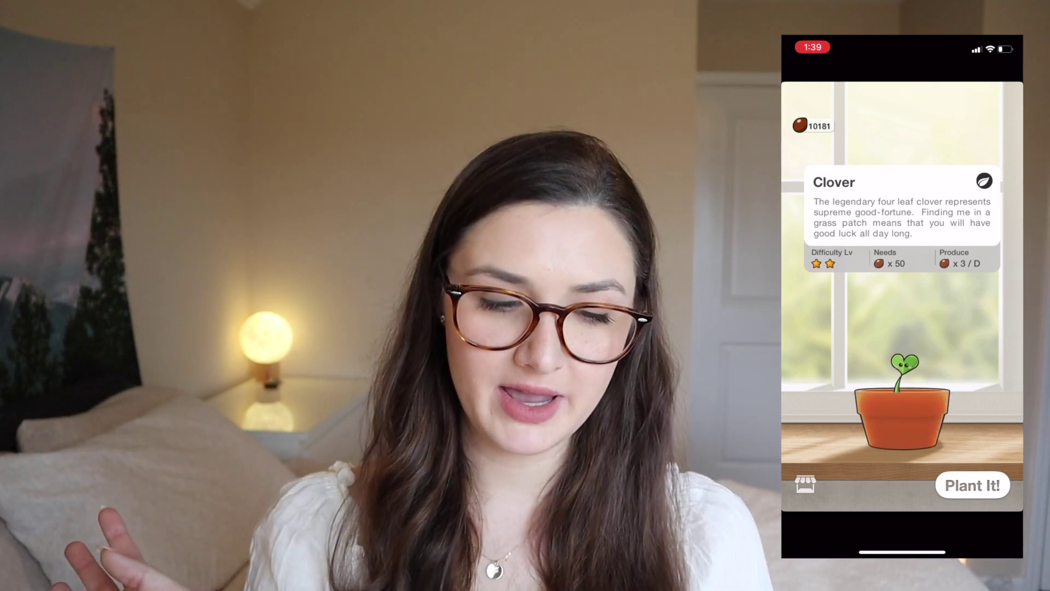
Switch to the plant-watering phone app and plant the Clover under the name Clovey.
click(972, 485)
click(903, 294)
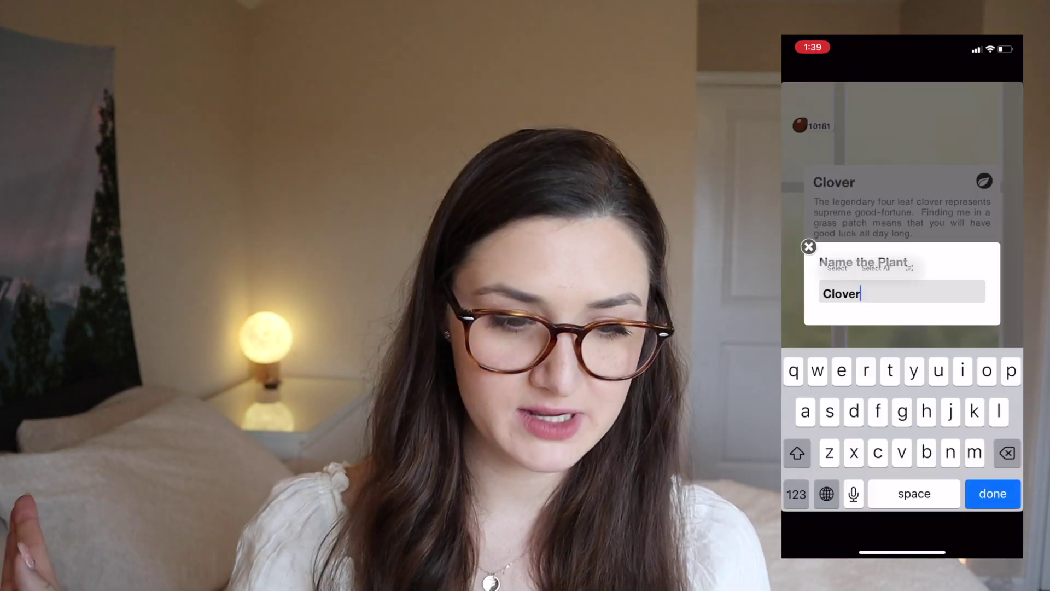
click(885, 262)
text(Clocy)
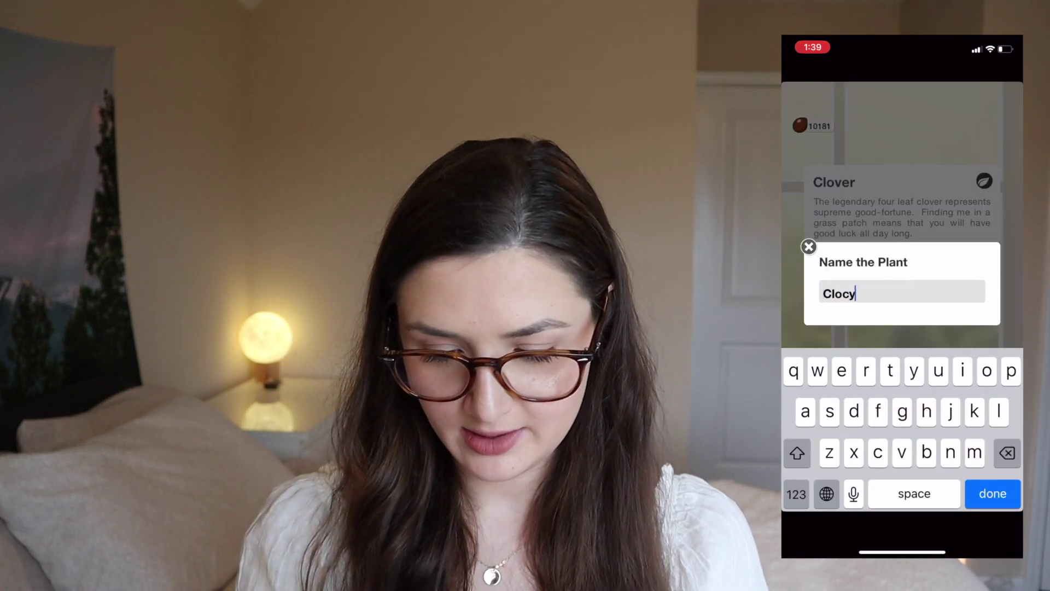
key(BackSpace)
key(BackSpace)
text(vey)
key(Return)
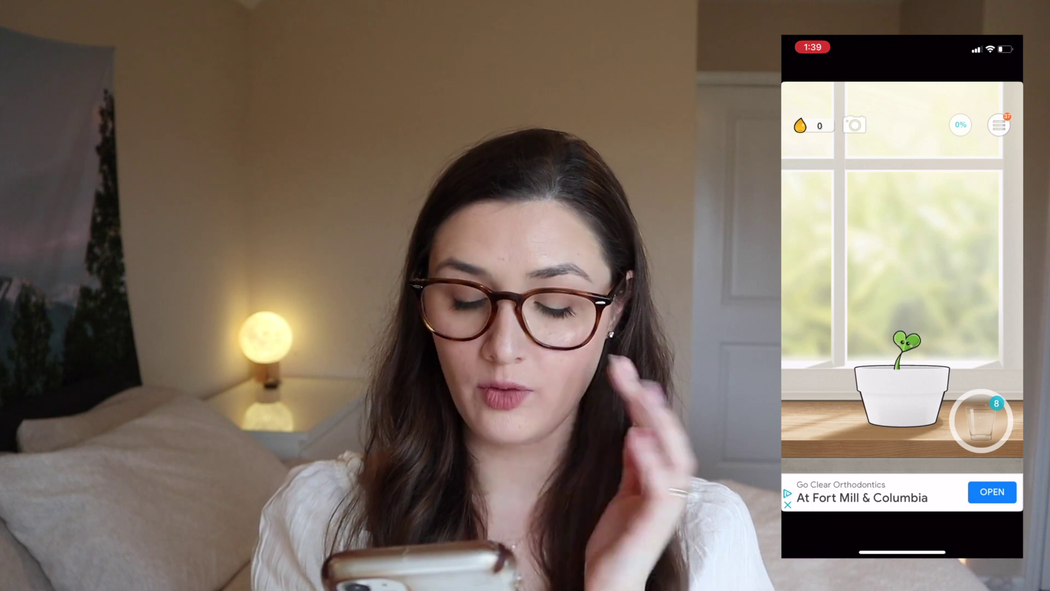
Water the new clover with the 250 ml glass.
click(980, 421)
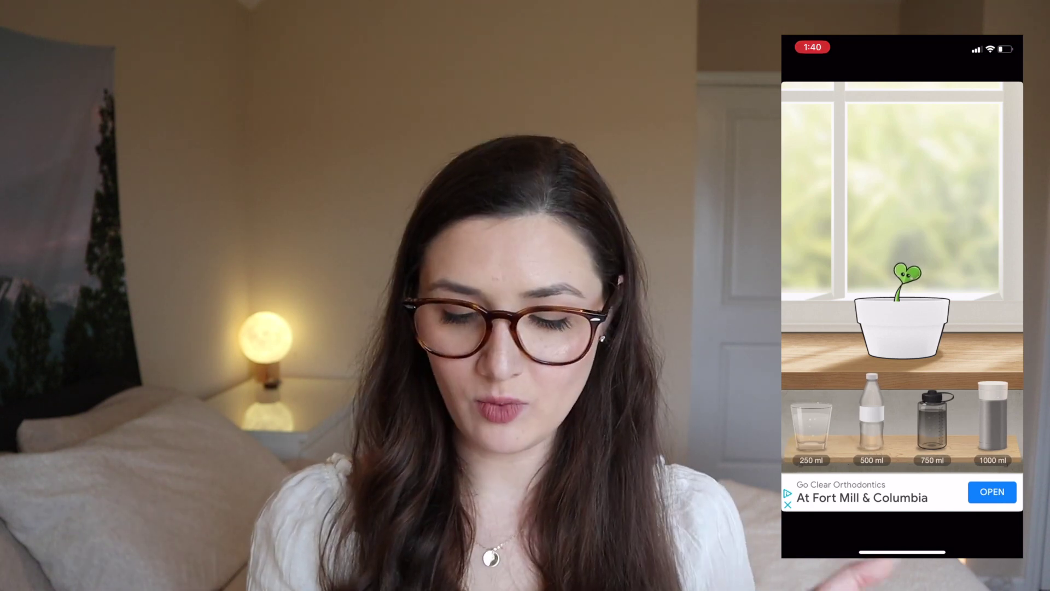
drag(811, 451, 811, 399)
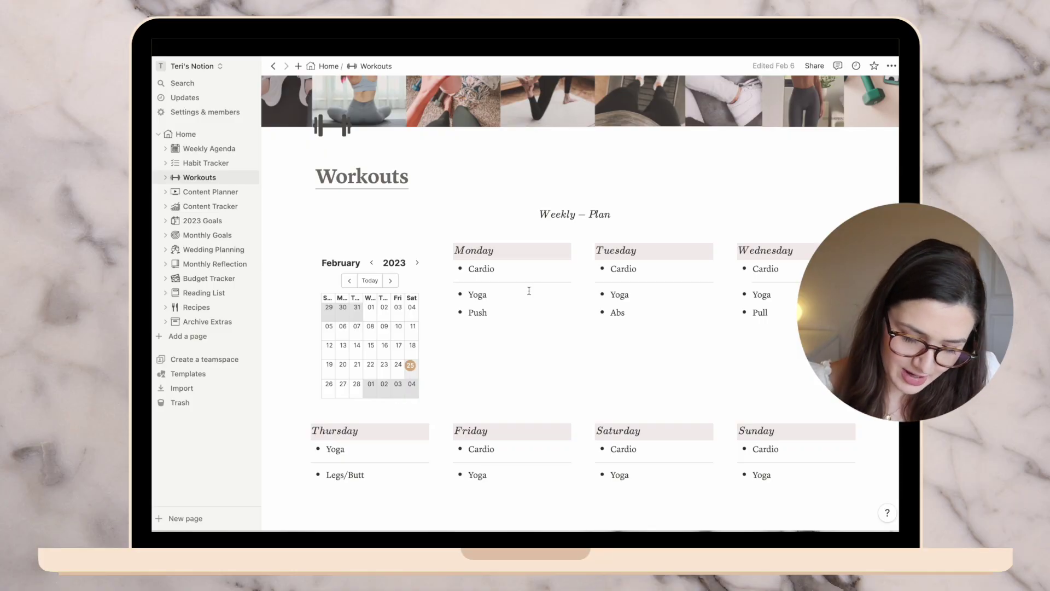
Switch back to Notion, open the Content Planner page and show March 2023 in its content calendar.
click(203, 194)
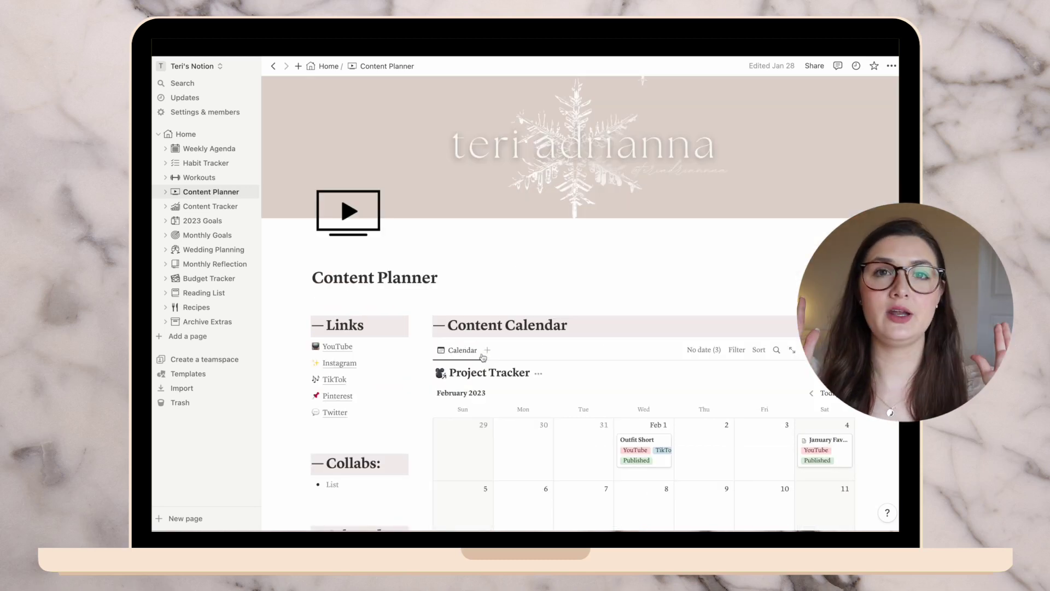
scroll(482, 356, down, 5)
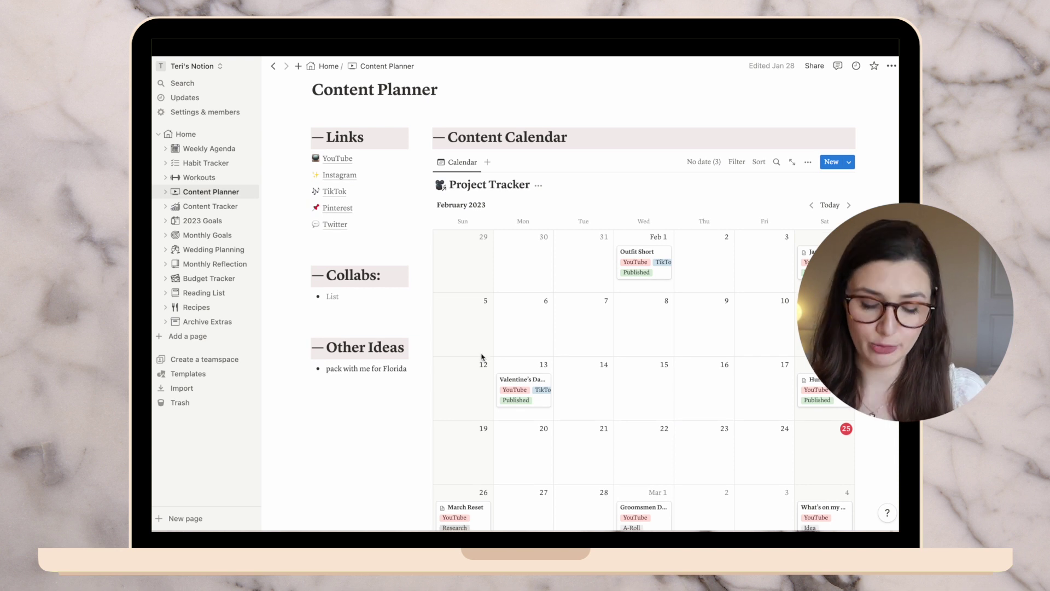
scroll(483, 357, down, 2)
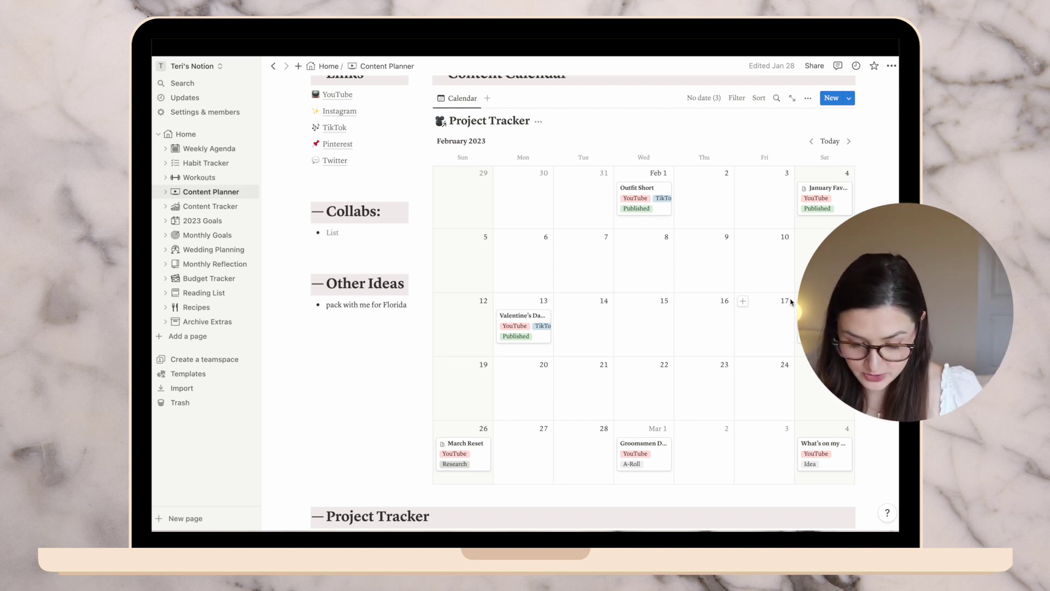
click(847, 141)
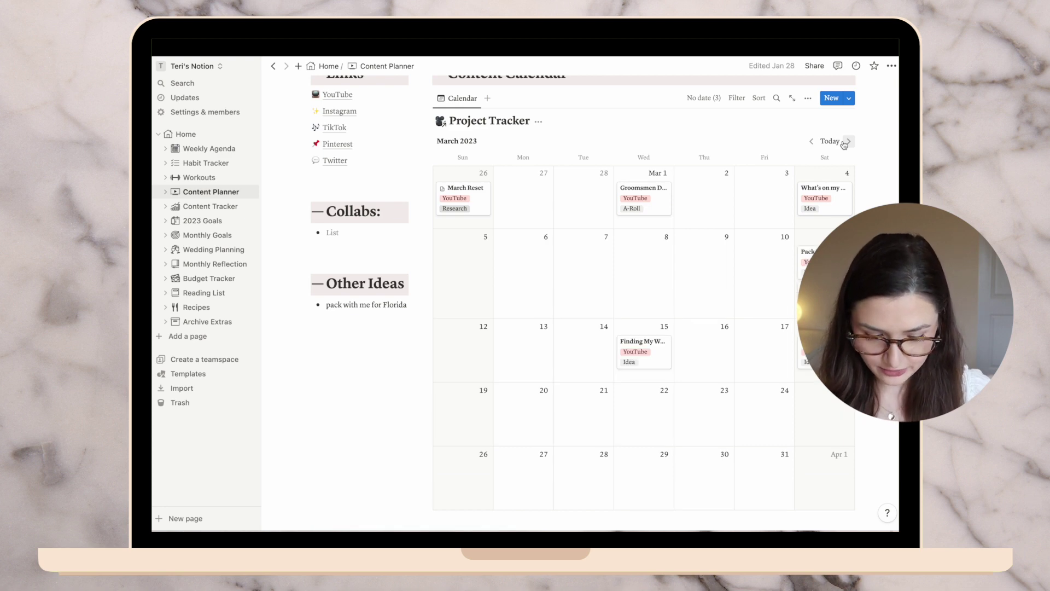
On the Content Tracker page, add a February row to Youtube Growth with a subscriber count of 1,649.
click(193, 209)
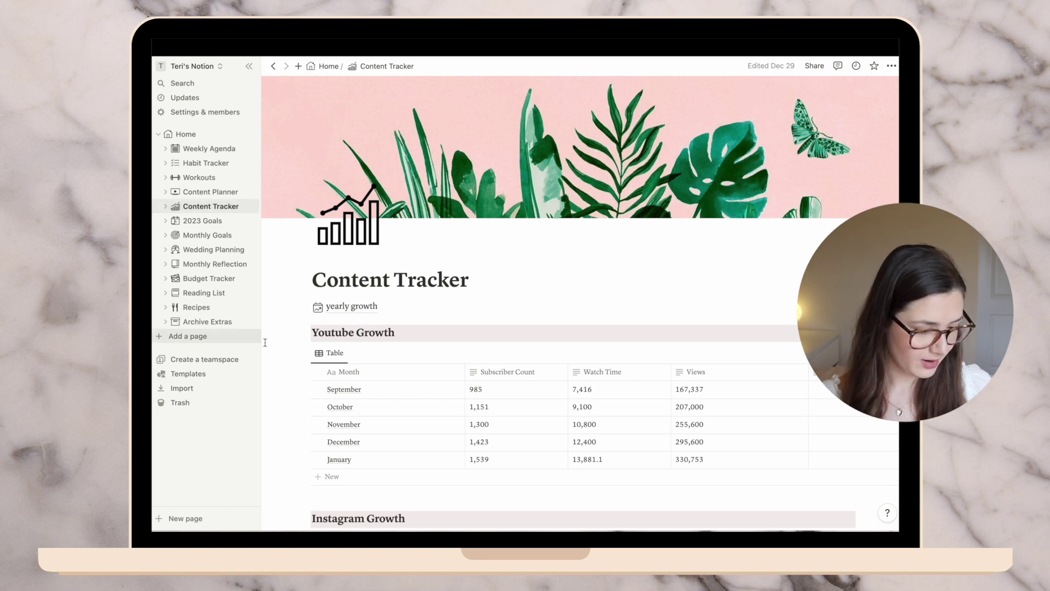
scroll(265, 342, down, 6)
scroll(265, 342, up, 1)
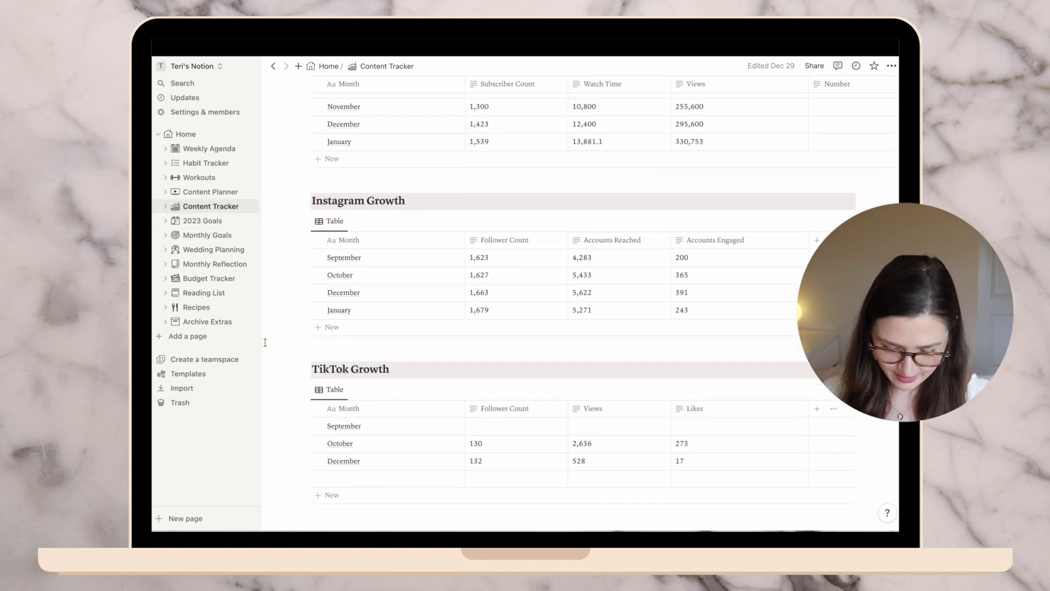
click(495, 268)
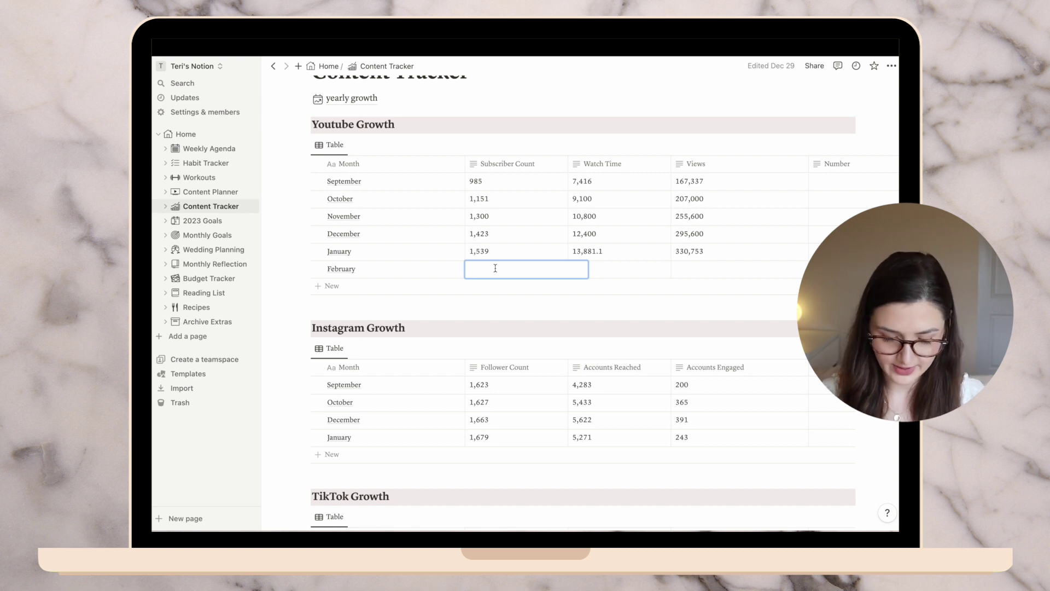
text(1,)
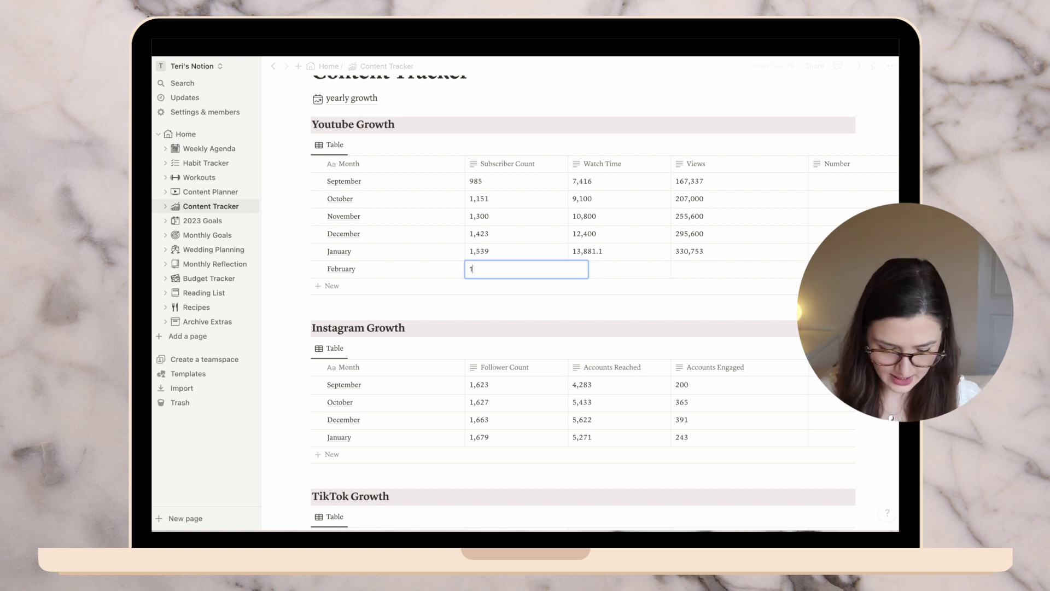
text(668)
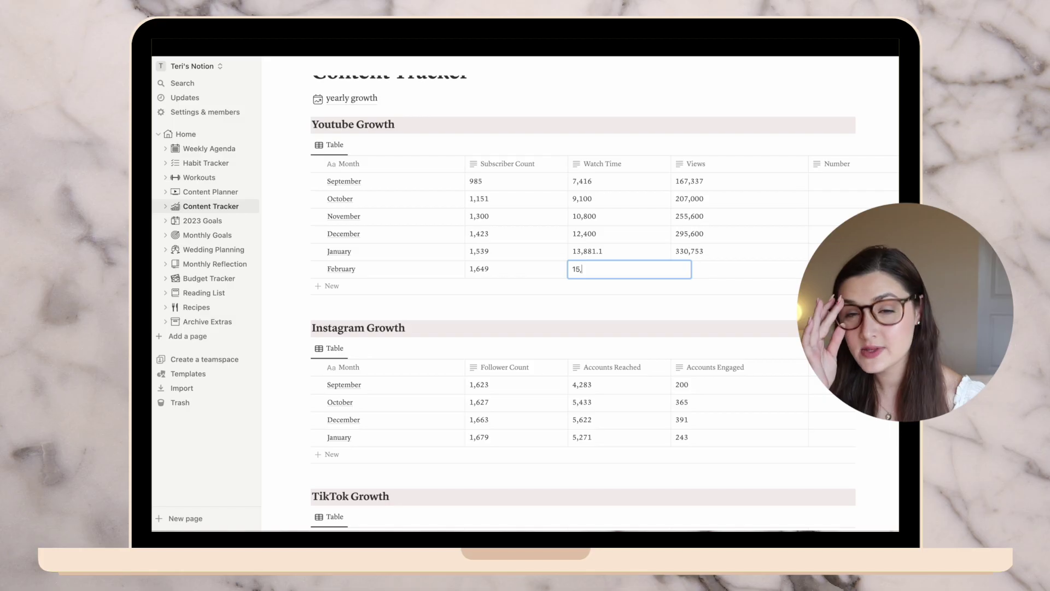
text(293)
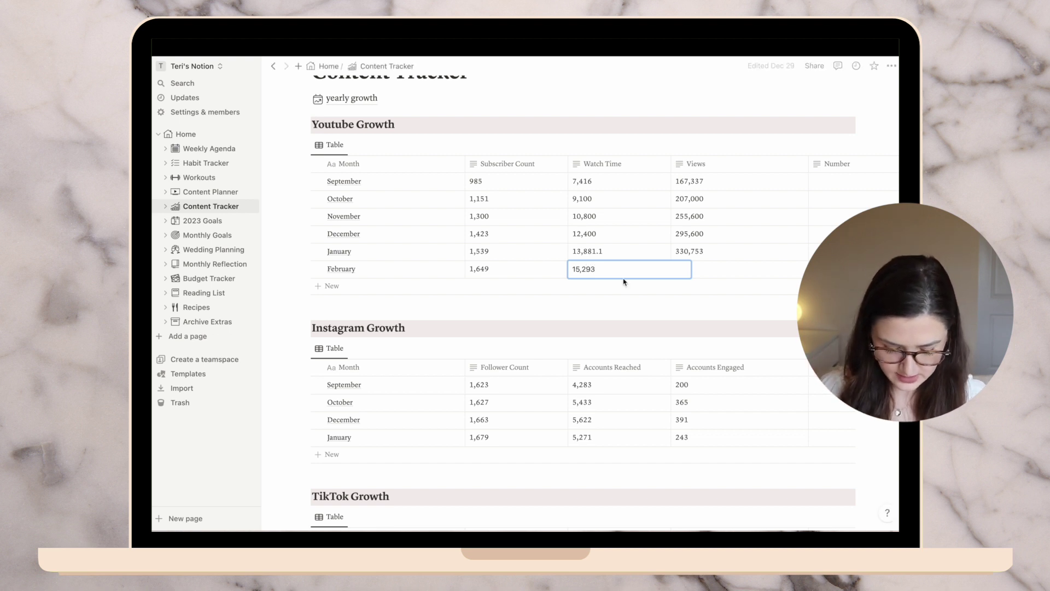
text(.8)
key(Return)
click(716, 268)
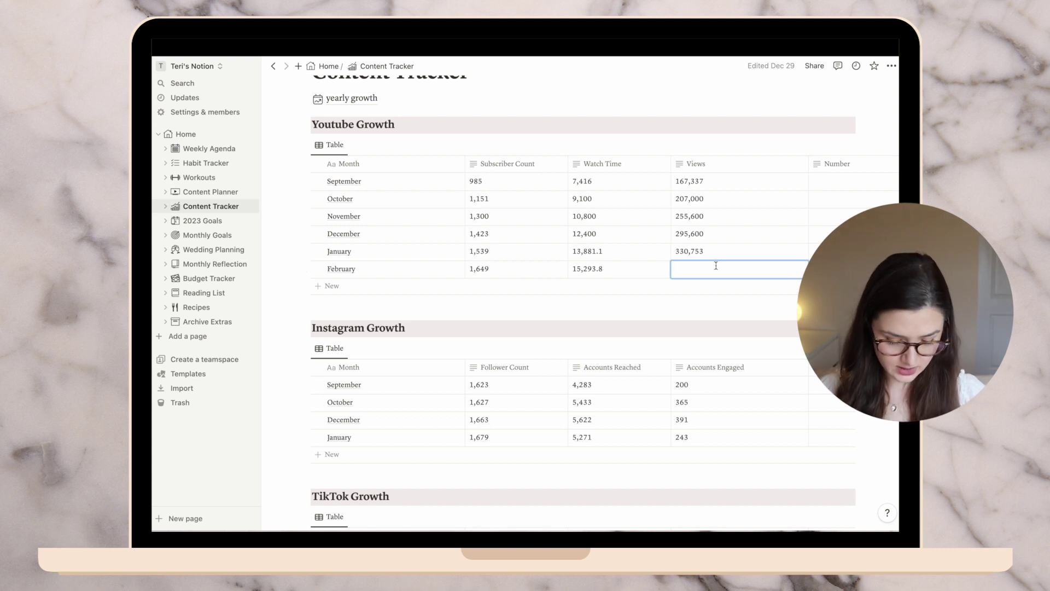
text(369,737)
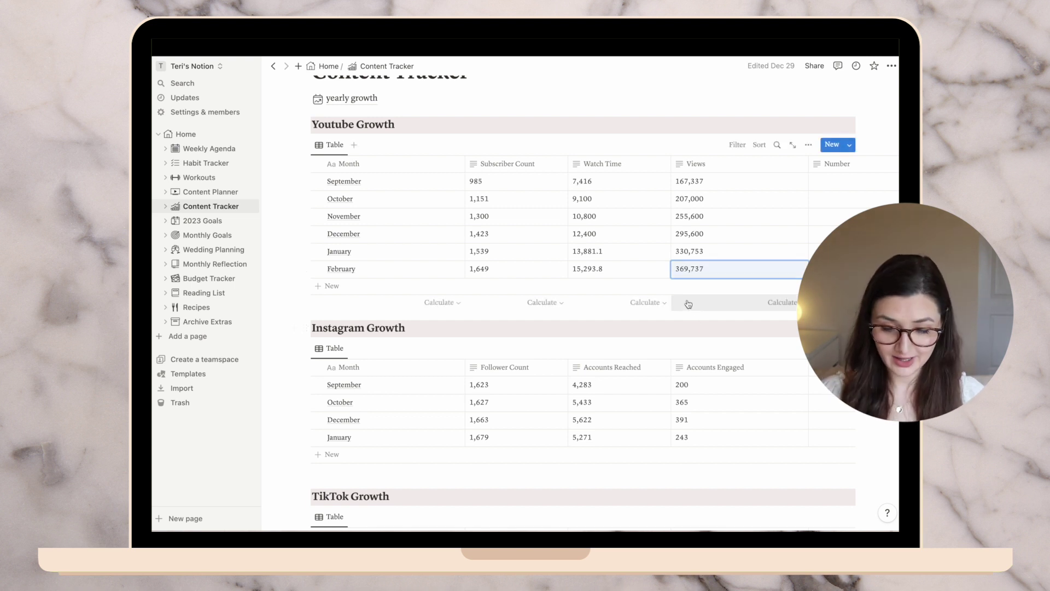
click(683, 289)
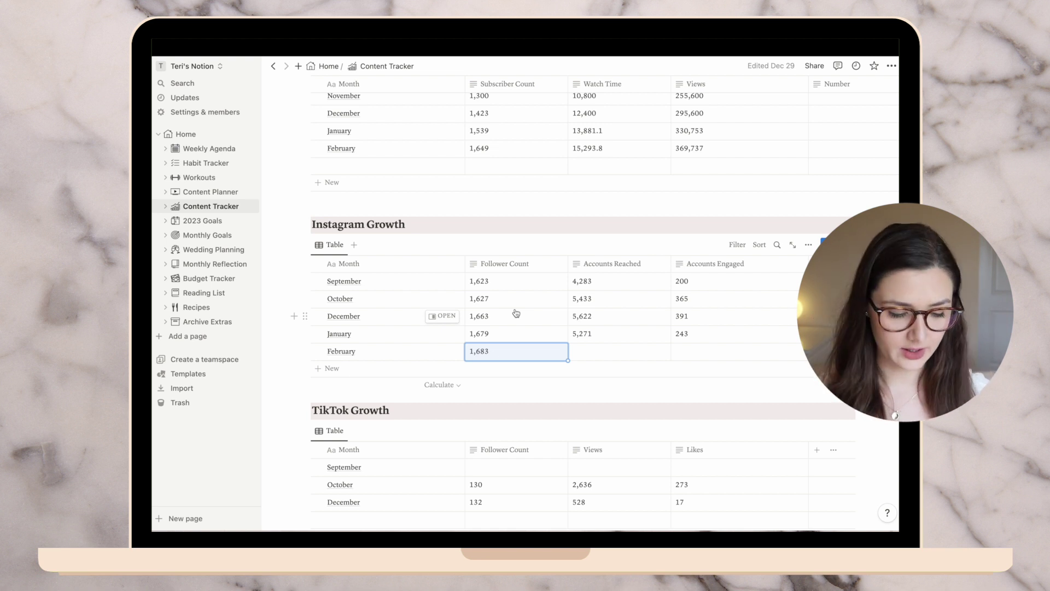
Look through the 2023 Goals page and open the Monthly Goals page.
key(Tab)
scroll(515, 313, down, 3)
click(192, 224)
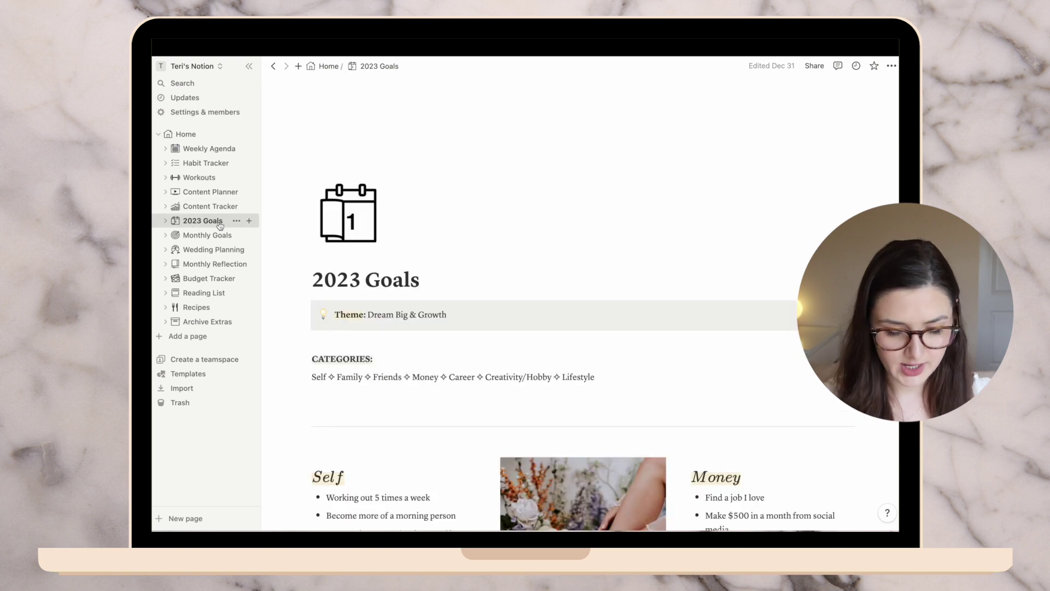
scroll(289, 236, down, 3)
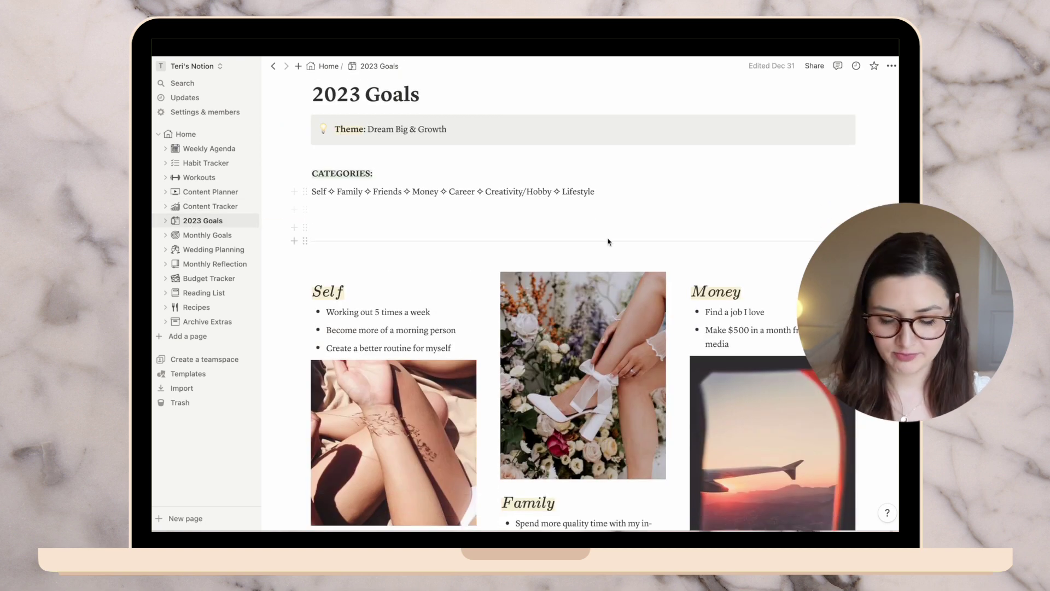
scroll(608, 241, down, 3)
scroll(608, 241, up, 6)
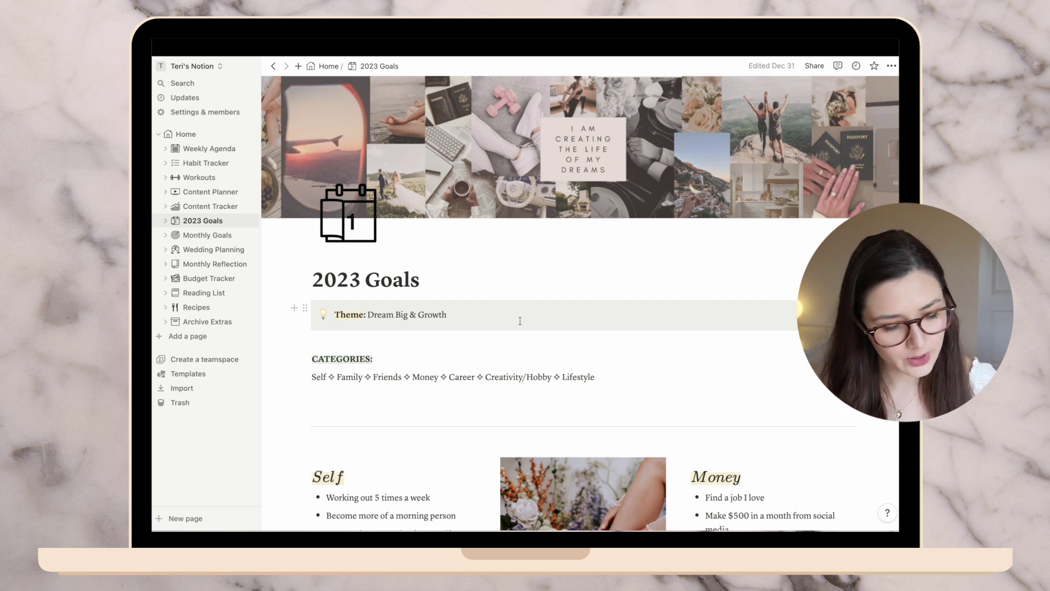
click(208, 237)
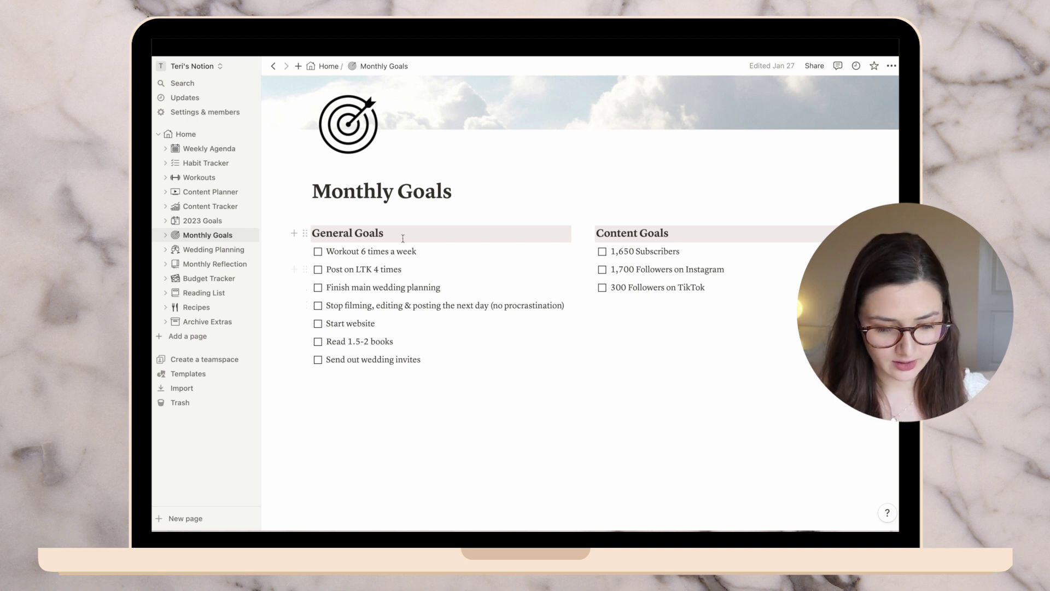
Open the Habit Tracker page and review the March and February habit tables.
click(195, 166)
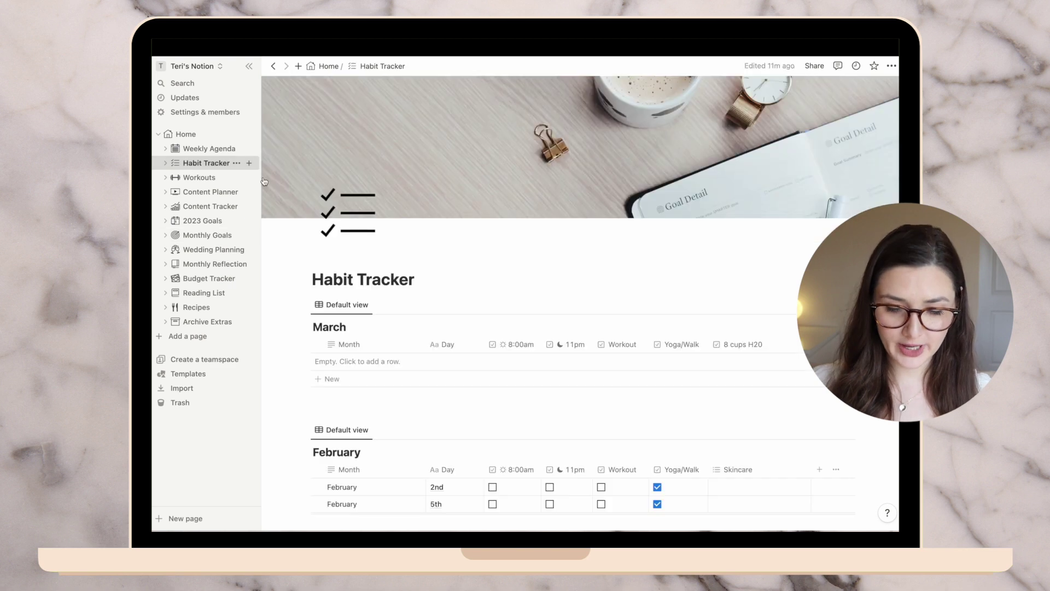
scroll(423, 306, down, 15)
scroll(422, 307, down, 5)
scroll(422, 306, up, 1)
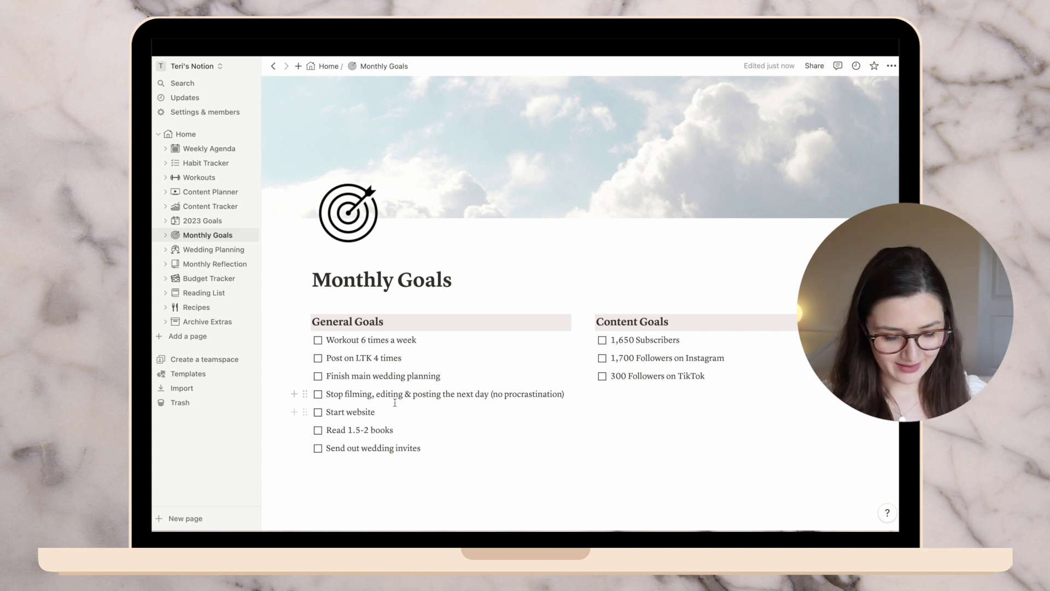
Delete the "Start website" goal from General Goals on the Monthly Goals page.
key(super+shift+Left)
key(BackSpace)
key(BackSpace)
key(BackSpace)
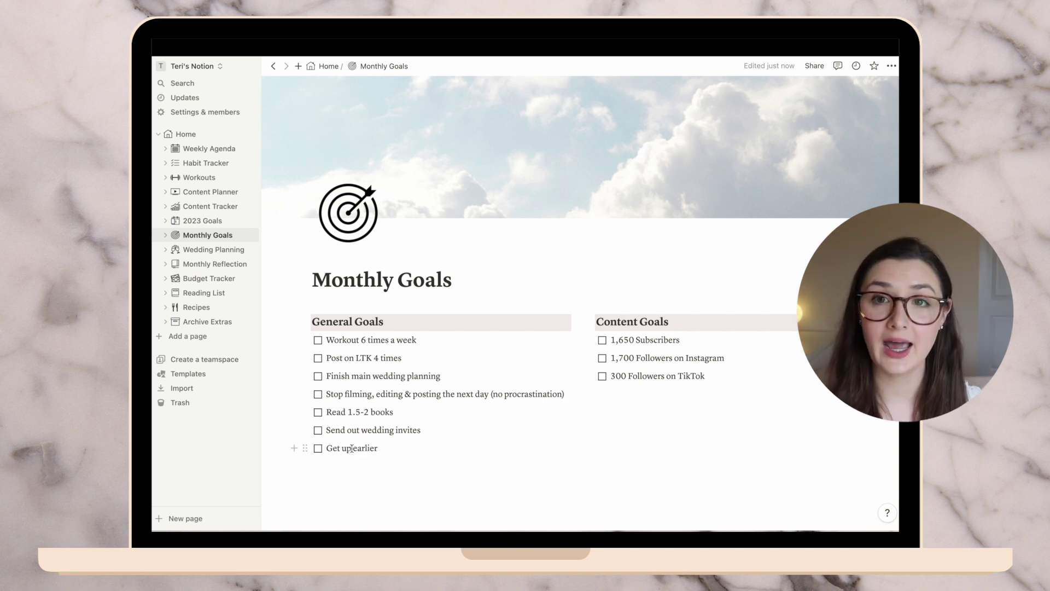
Expand the "Get up earlier" goal to read "Get up & go to bed earlier more consistently".
text(& go )
text(to bed earlier)
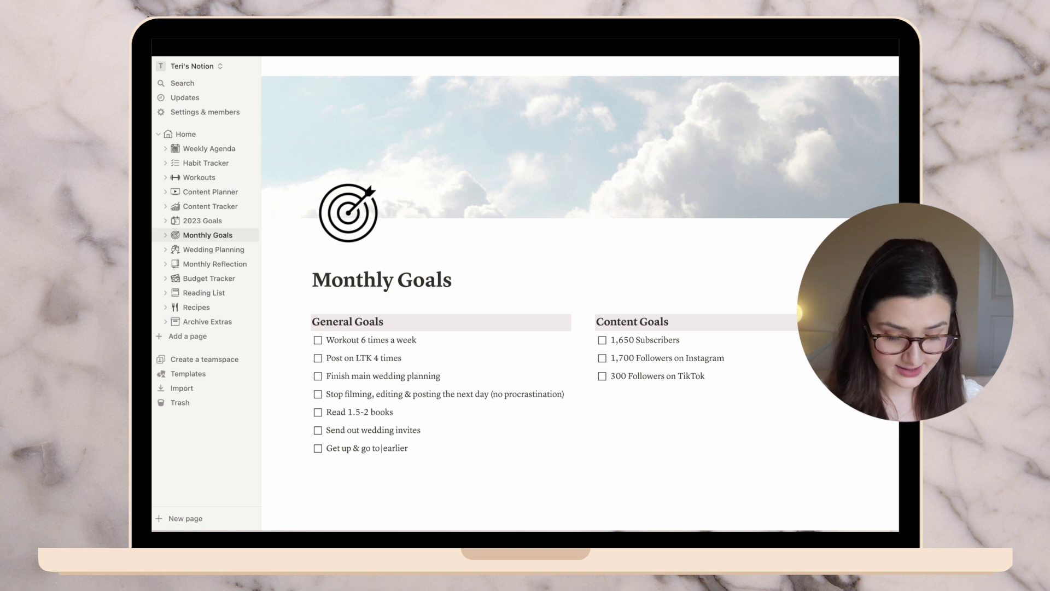
text( more consi)
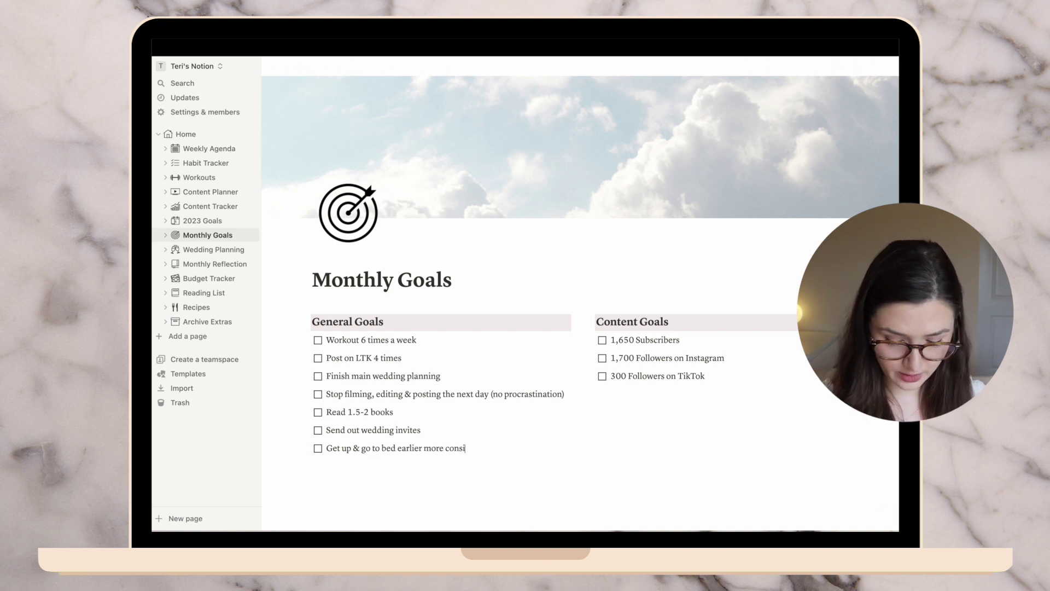
text(stently)
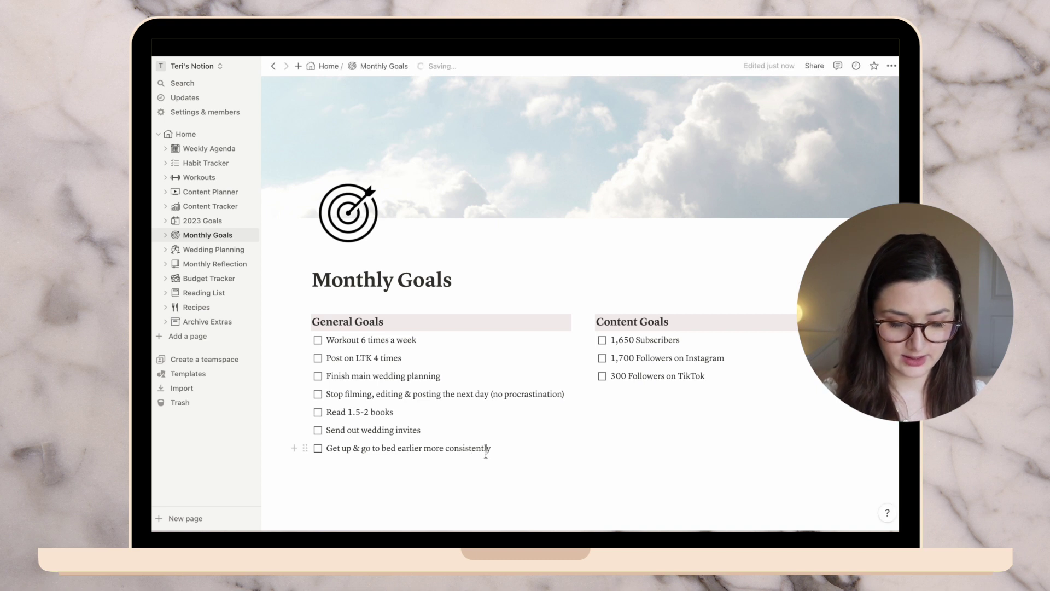
Add the goal "Stick to my posting scheduling (once a week)" at the end of General Goals.
key(Return)
text(Stick to)
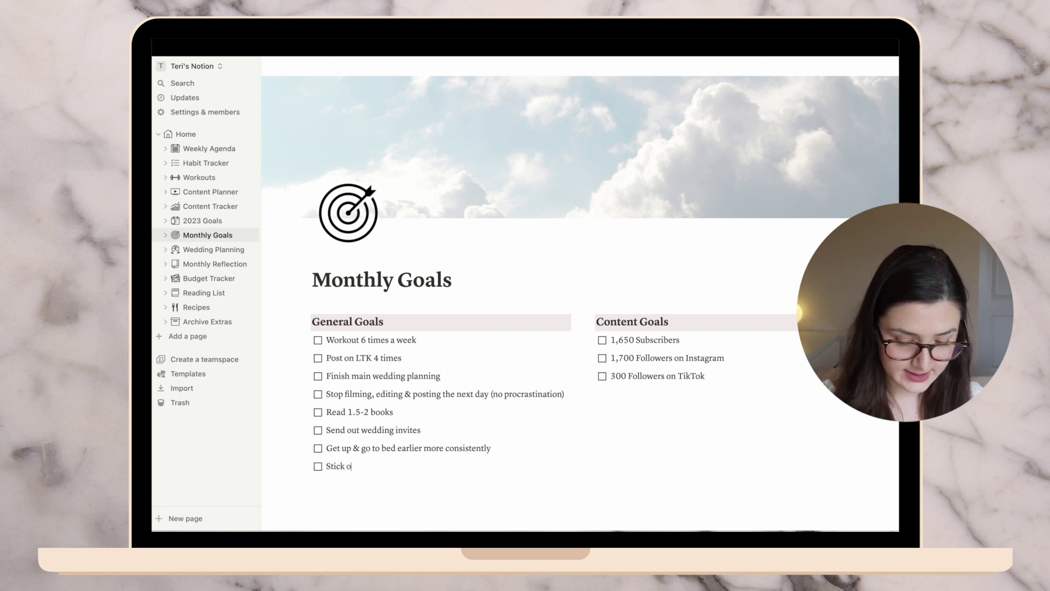
text( my posti)
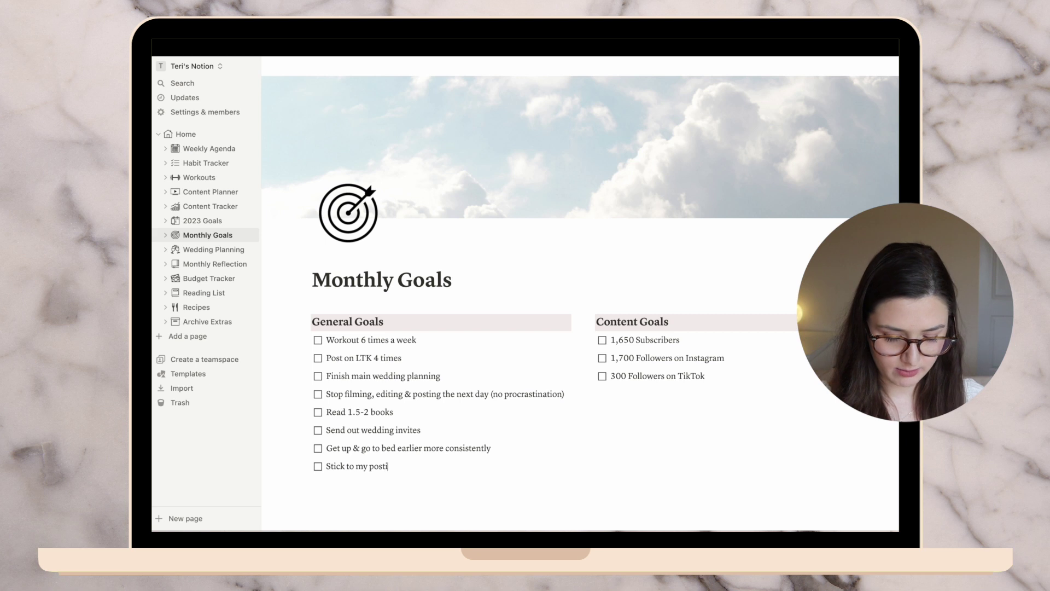
text(ng sched)
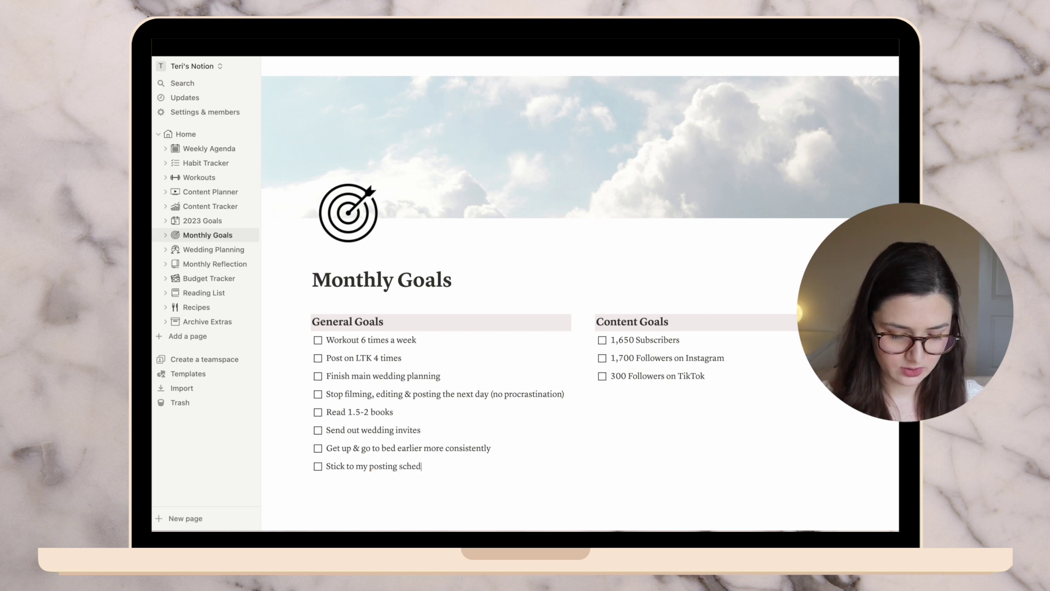
text(uling (once a wee)
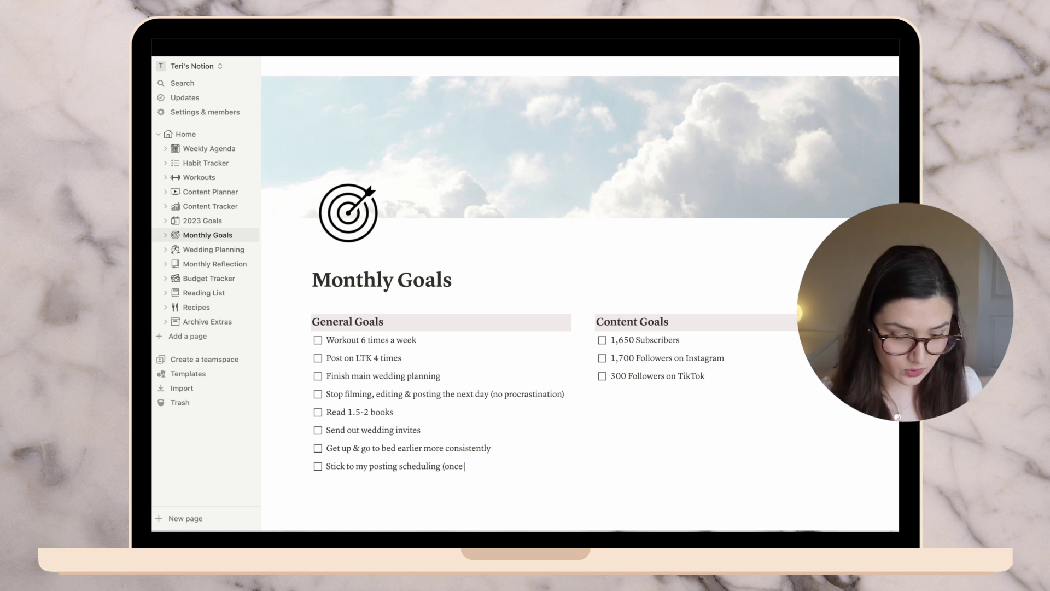
text(k))
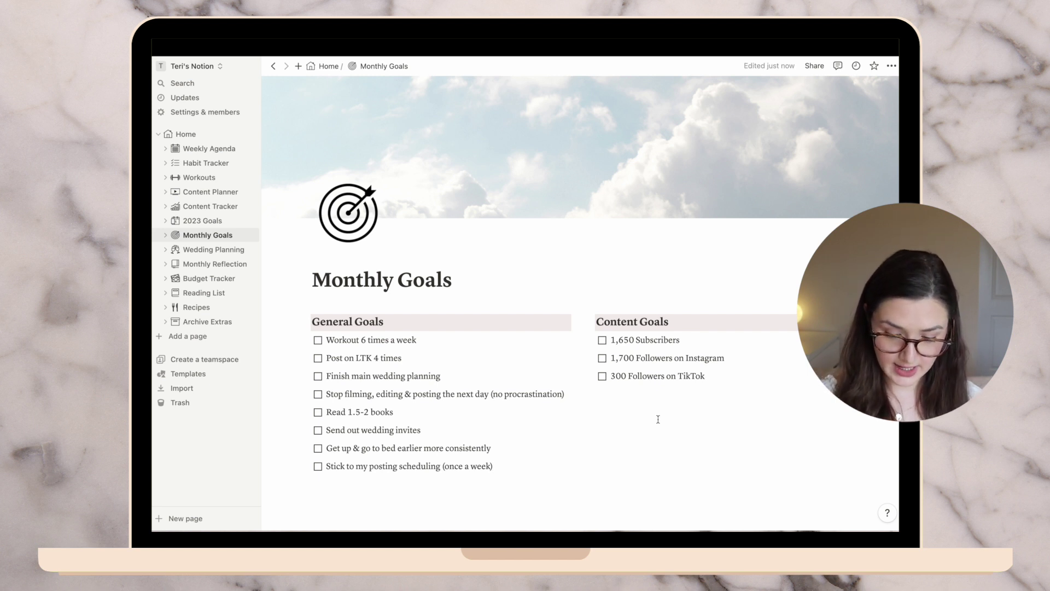
Add a "1,800 Subscribers" goal below the 1,650 Subscribers item in Content Goals.
click(692, 340)
key(Return)
text(1,)
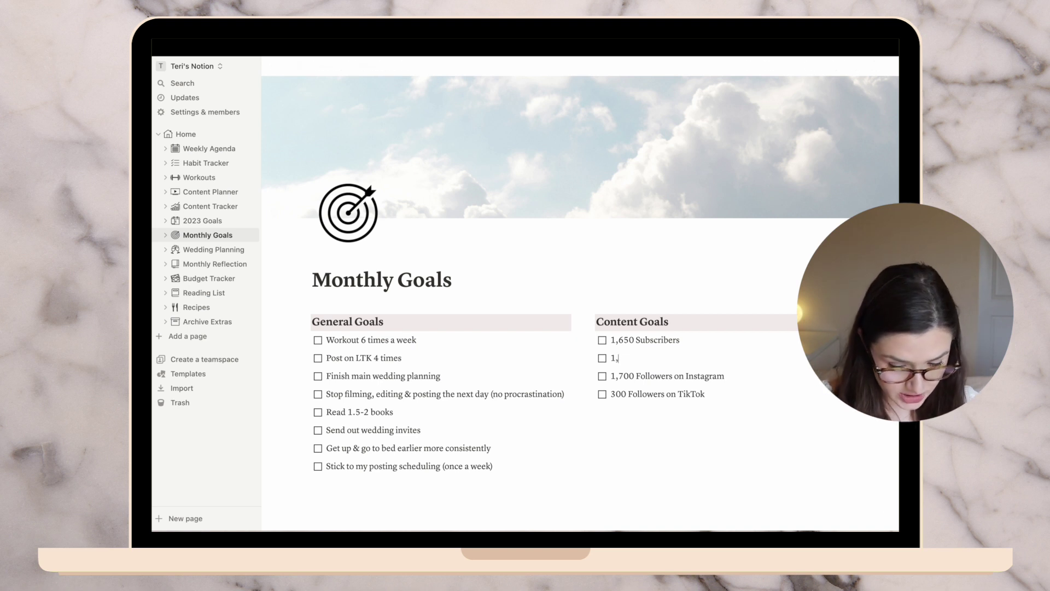
text(800 Subcribers)
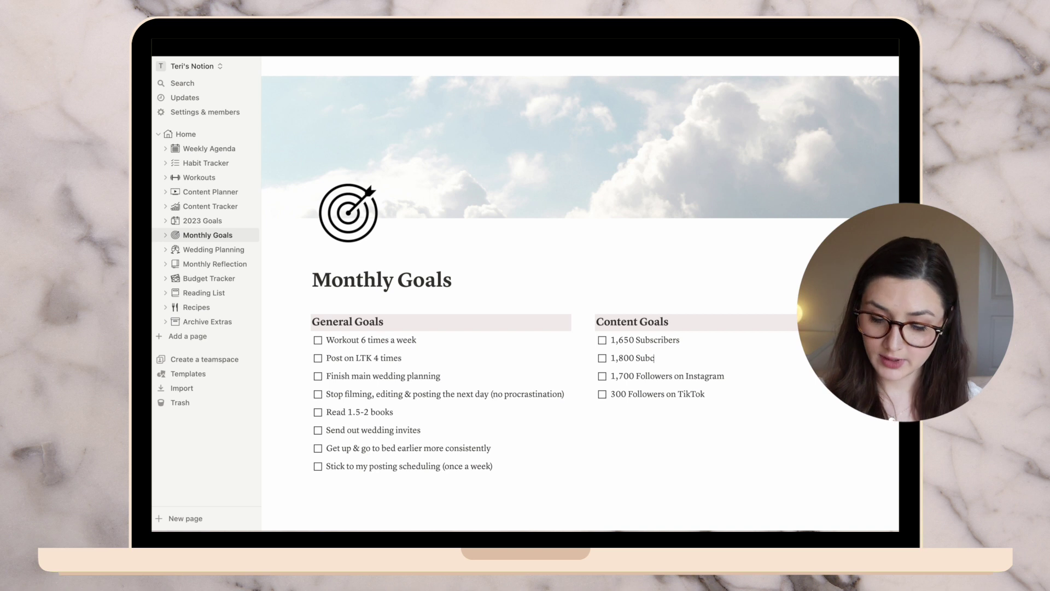
click(651, 359)
text(scribers)
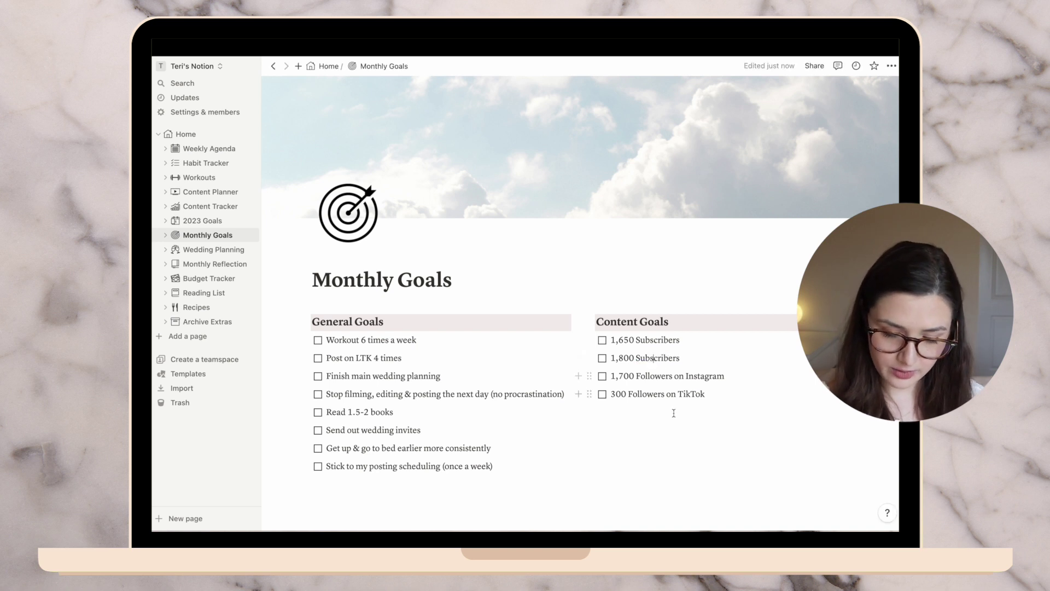
click(673, 412)
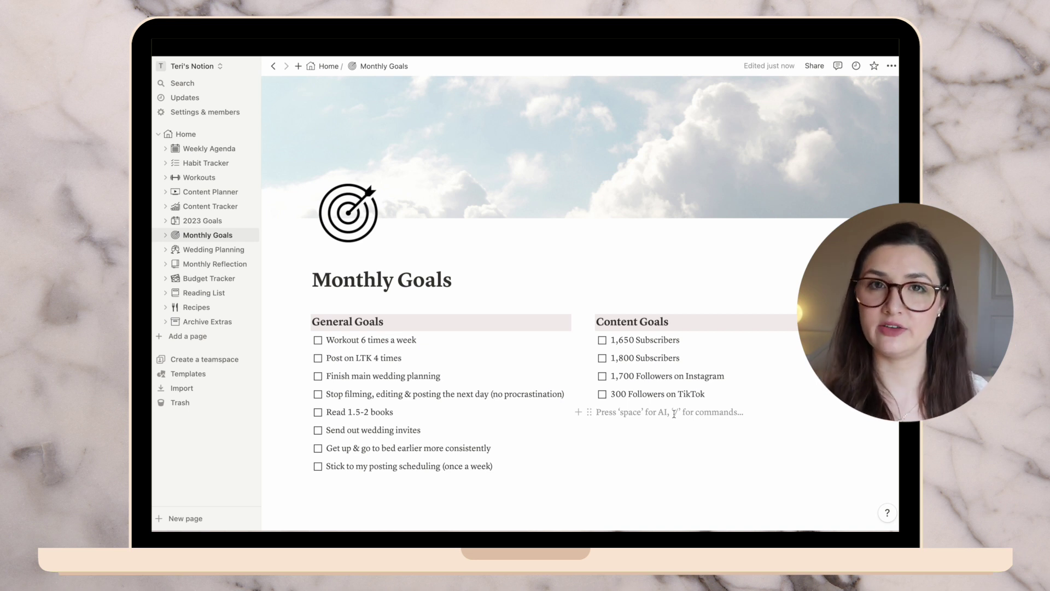
Open the Wedding Planning page and move the Narrow Down Timeline card from Complete to In Progress.
click(213, 249)
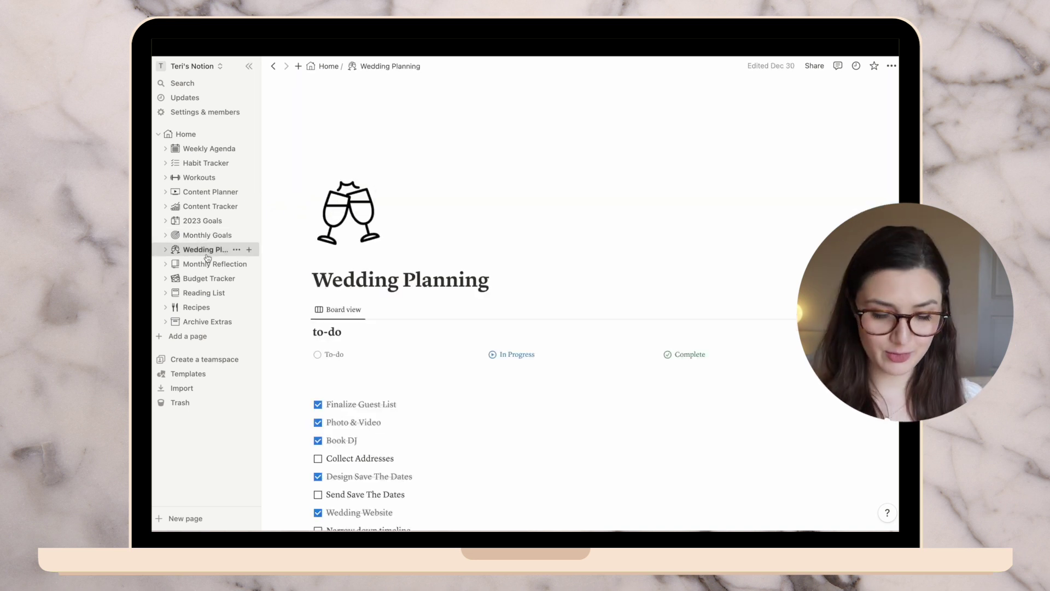
scroll(408, 403, down, 3)
drag(377, 283, 673, 446)
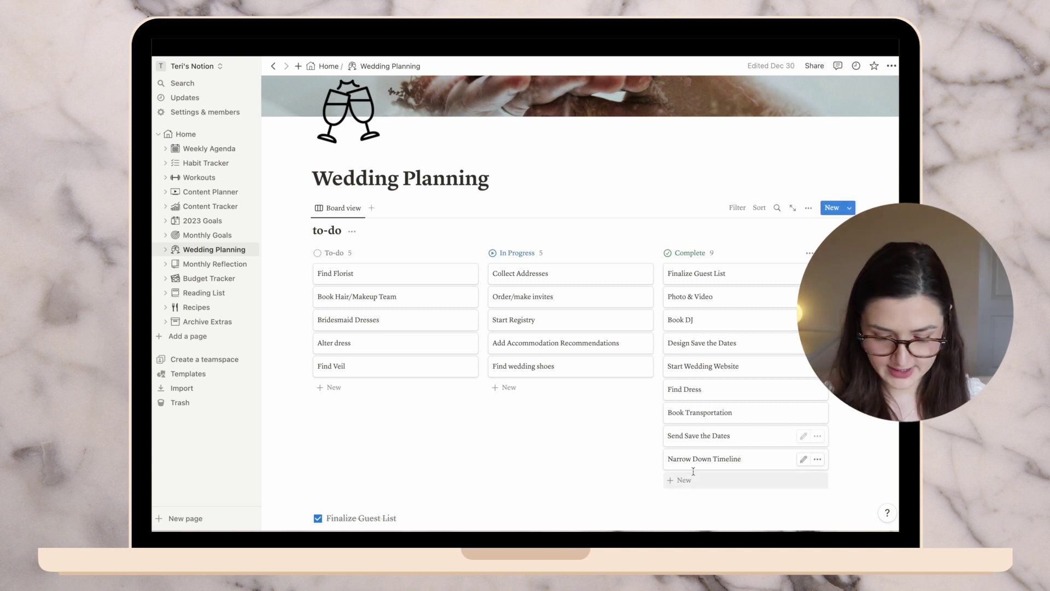
drag(690, 468, 496, 378)
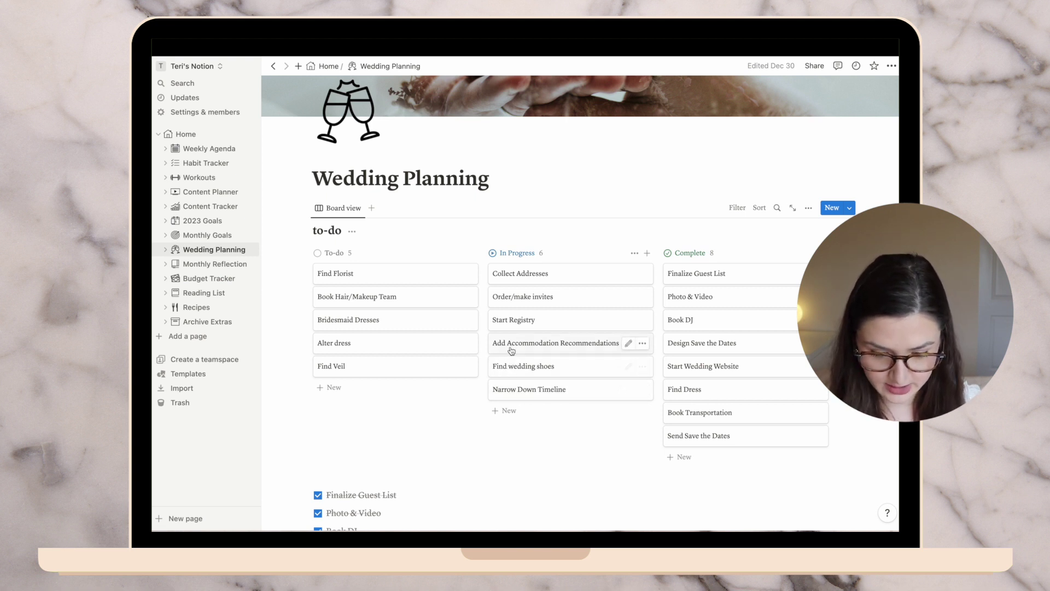
Move the Add Accommodation Recommendations and Order/make invites cards from In Progress to Complete.
drag(507, 349, 678, 455)
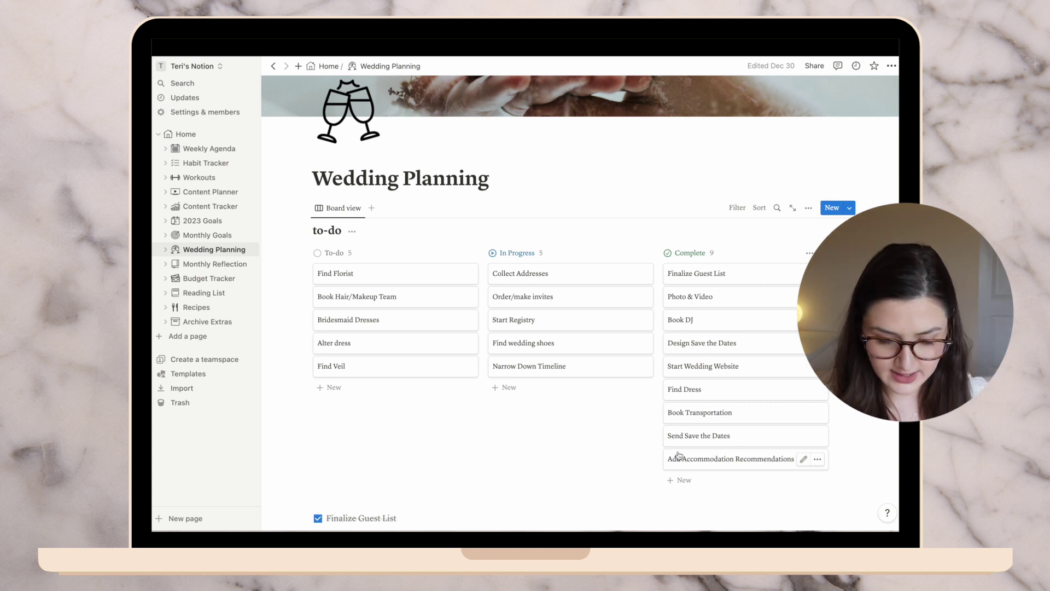
drag(541, 328, 542, 297)
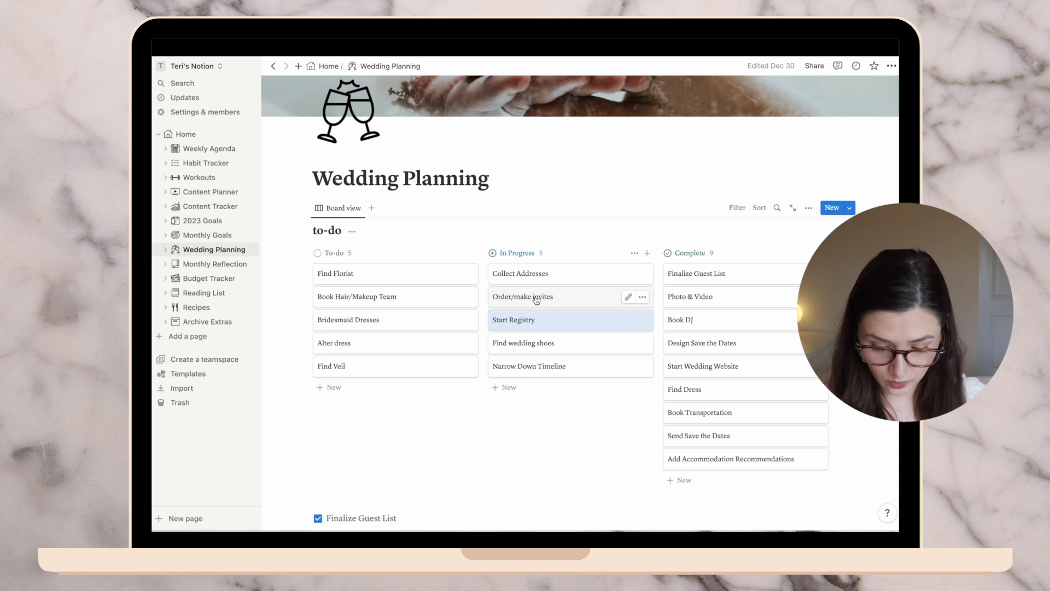
drag(536, 299, 683, 469)
Add a "Send Invitations" card to the To-do column and delete the untitled card under In Progress.
click(330, 386)
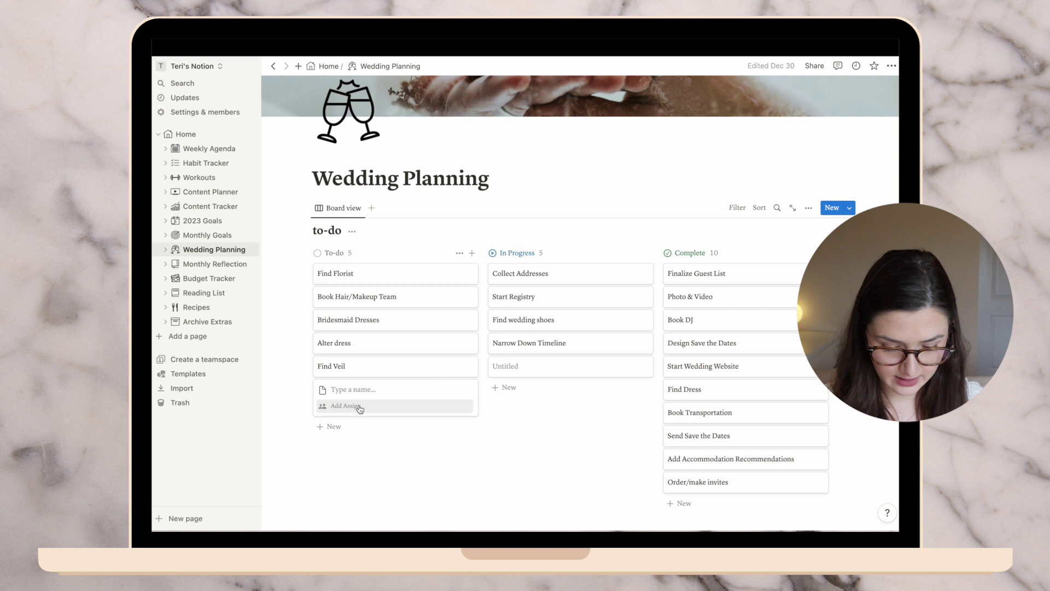
text(Send Invit)
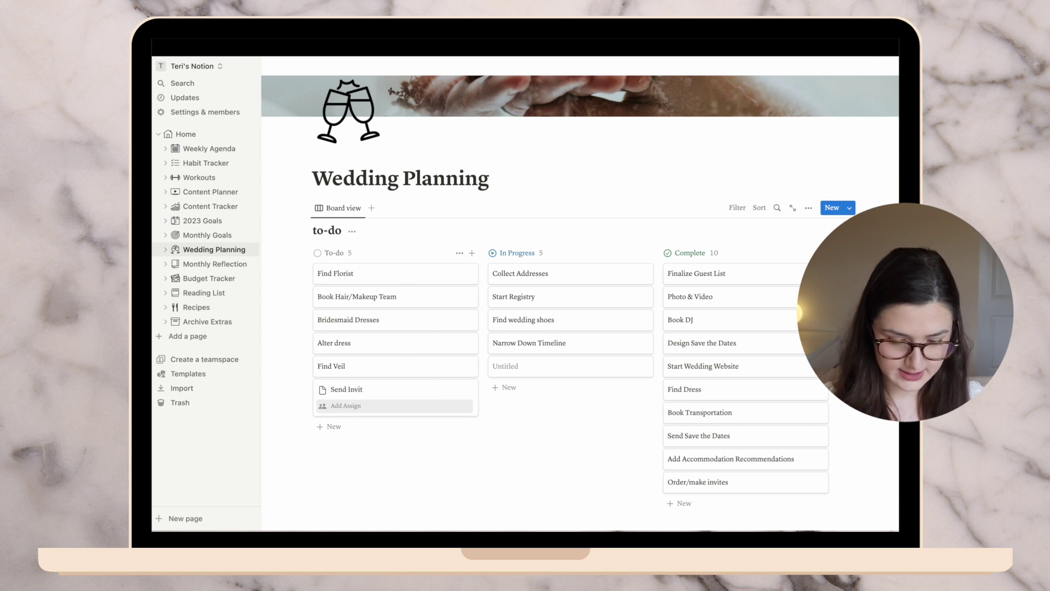
text(ations)
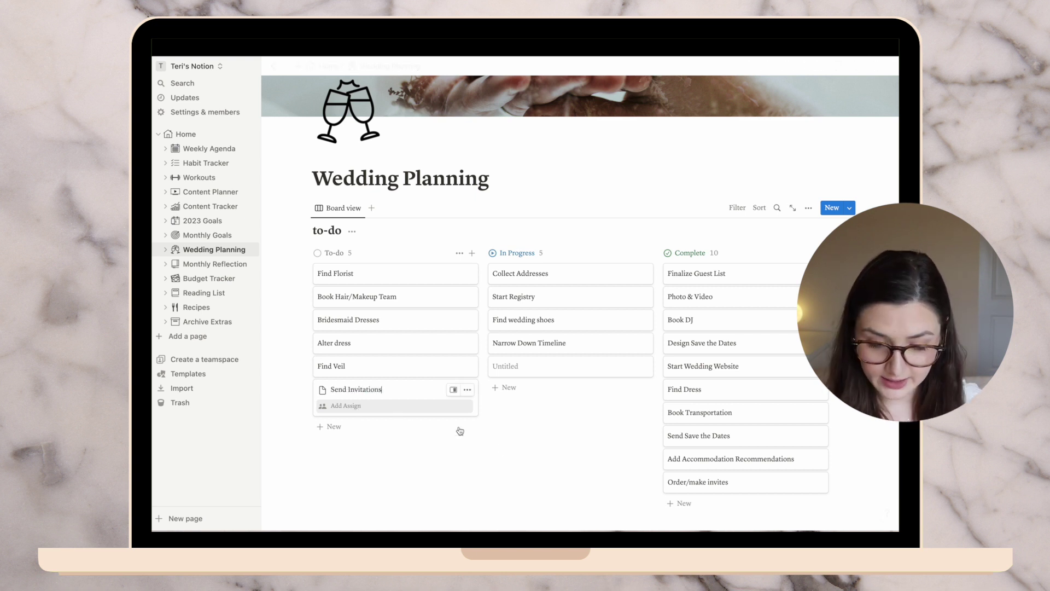
click(569, 209)
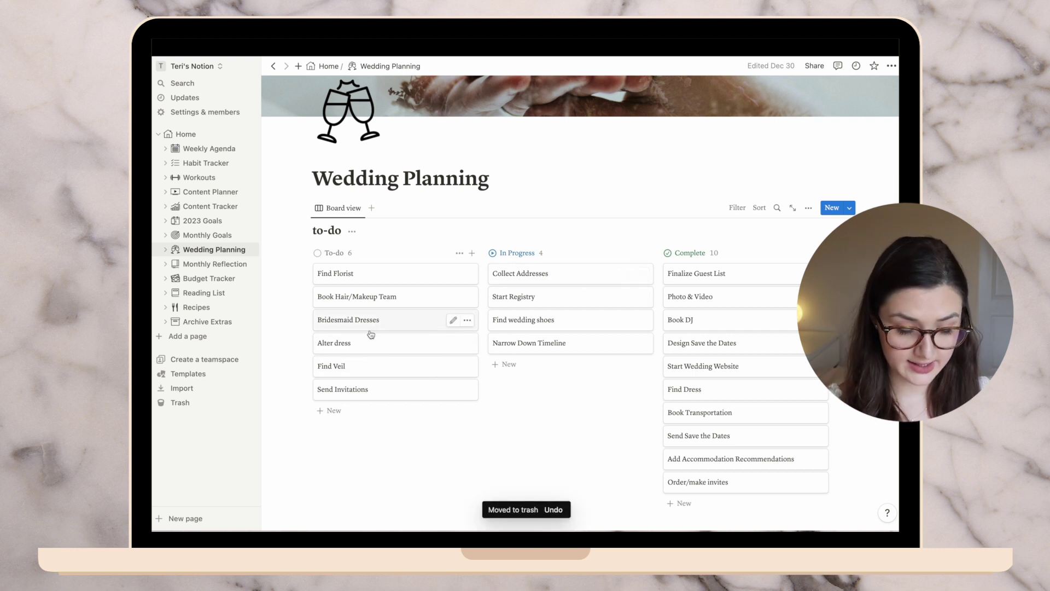
Move the Bridesmaid Dresses and Find Florist cards from To-do to In Progress.
drag(371, 334, 514, 367)
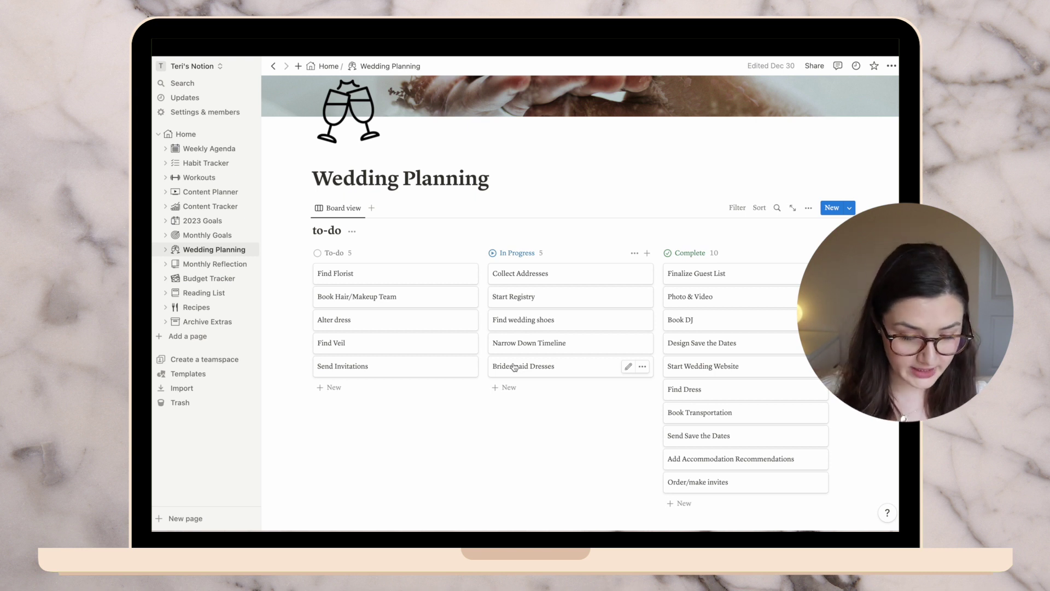
drag(353, 275, 495, 374)
Add a "Finalize Rehearsal Dinner Location" card to To-do and move it to In Progress.
click(330, 364)
text(F)
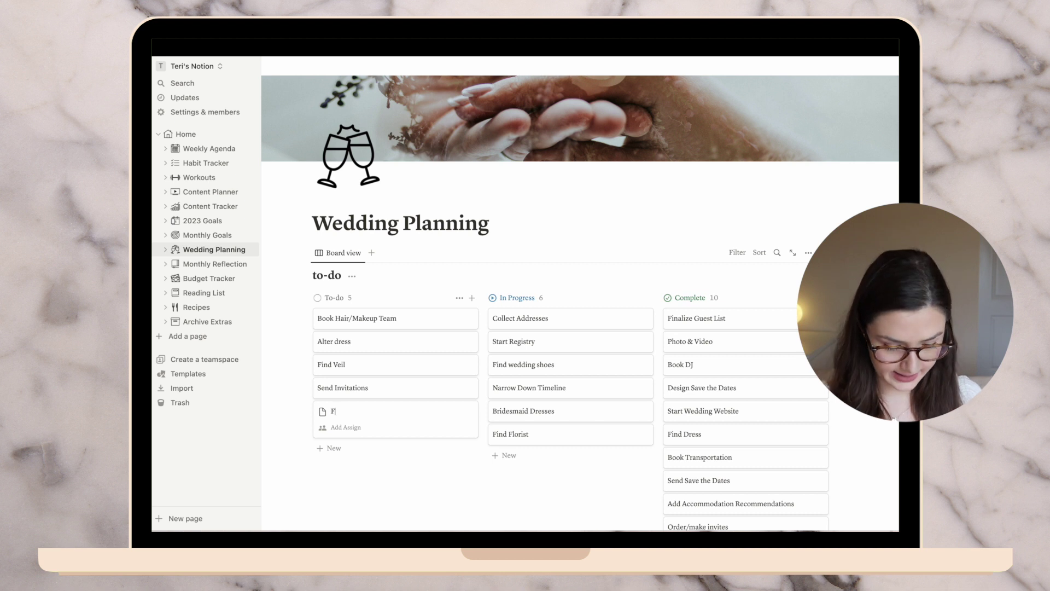
text(inalize Rehe)
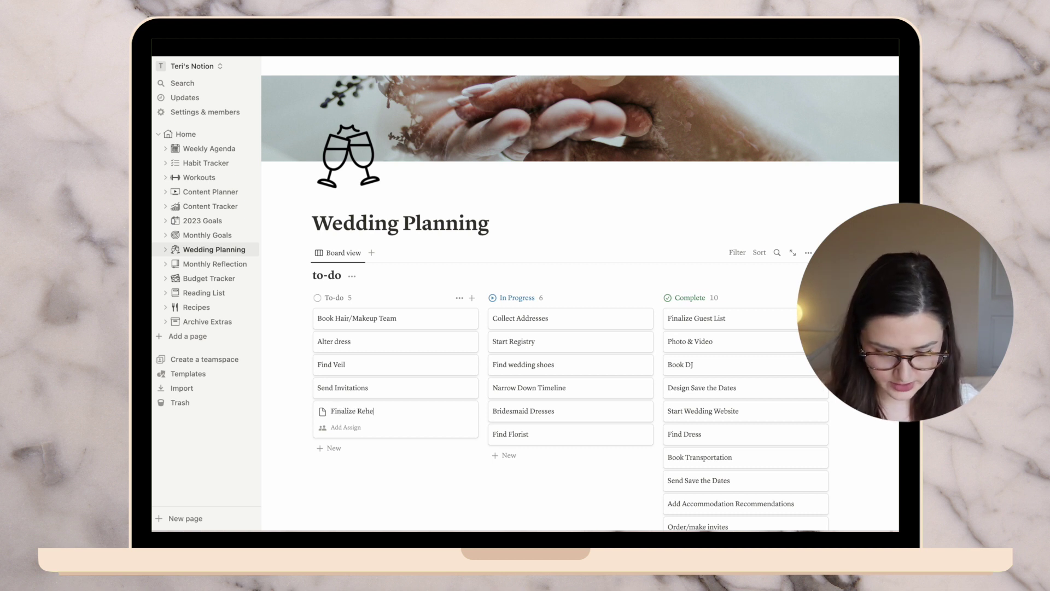
text(arsal D)
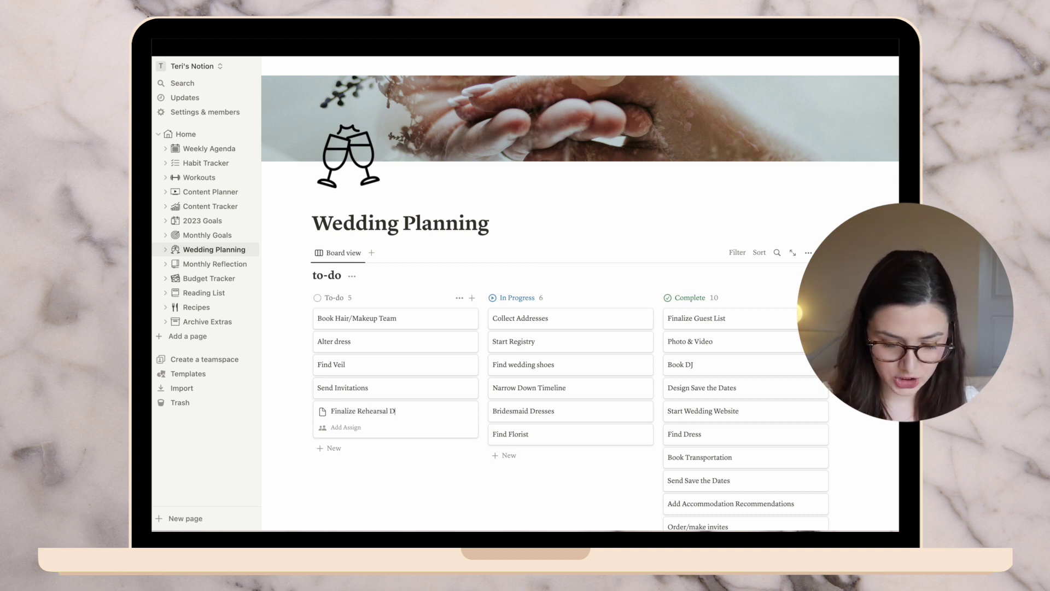
text(inner Iocation)
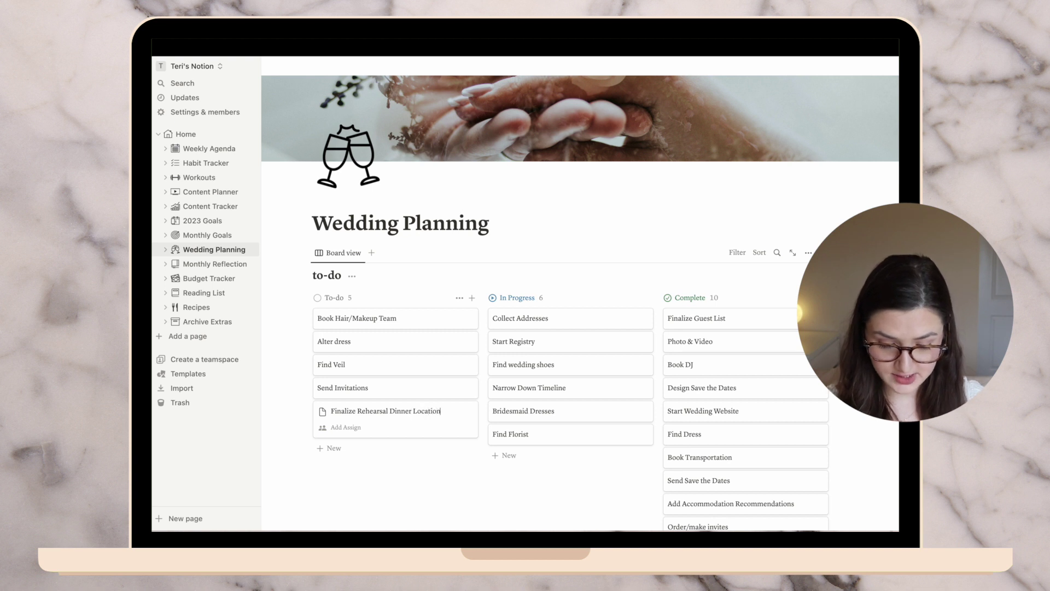
key(Escape)
drag(328, 416, 494, 455)
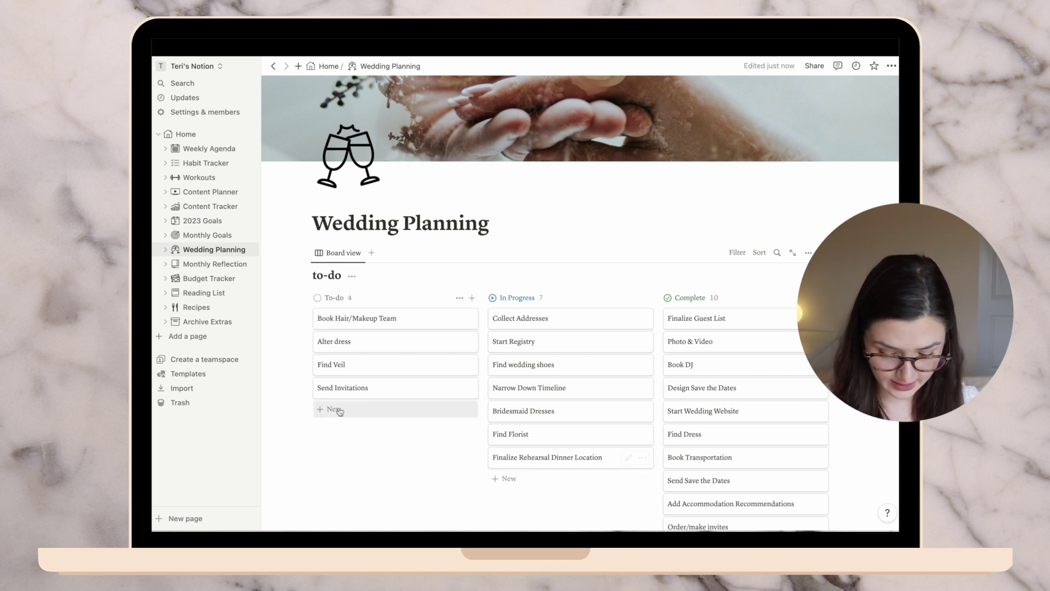
Add a "Plan Bridal Shower" card and place it under In Progress, discarding the extra untitled card.
click(414, 410)
text(Plan Bridal Shower)
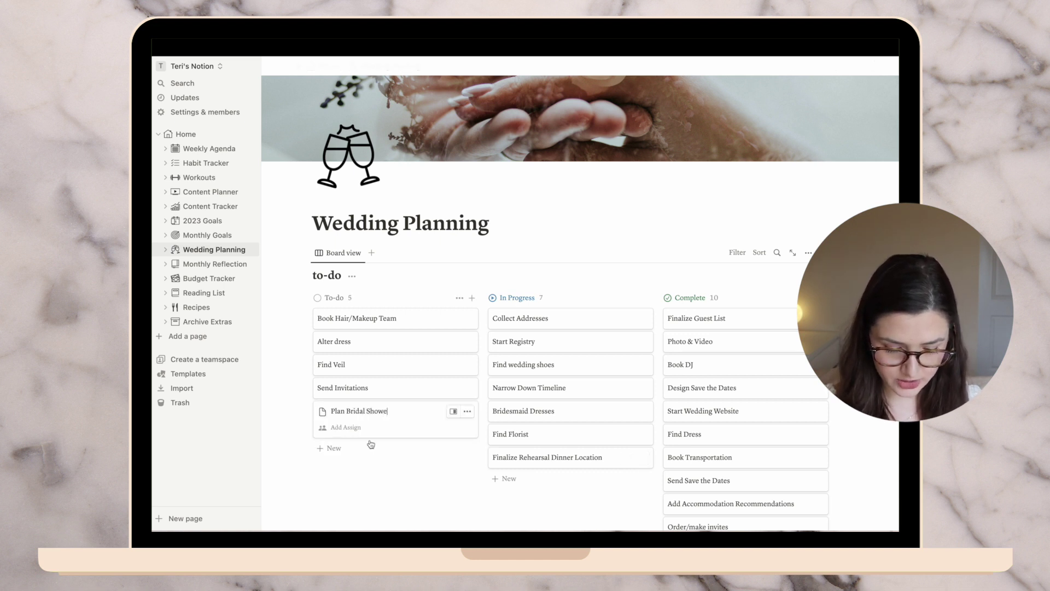
click(329, 448)
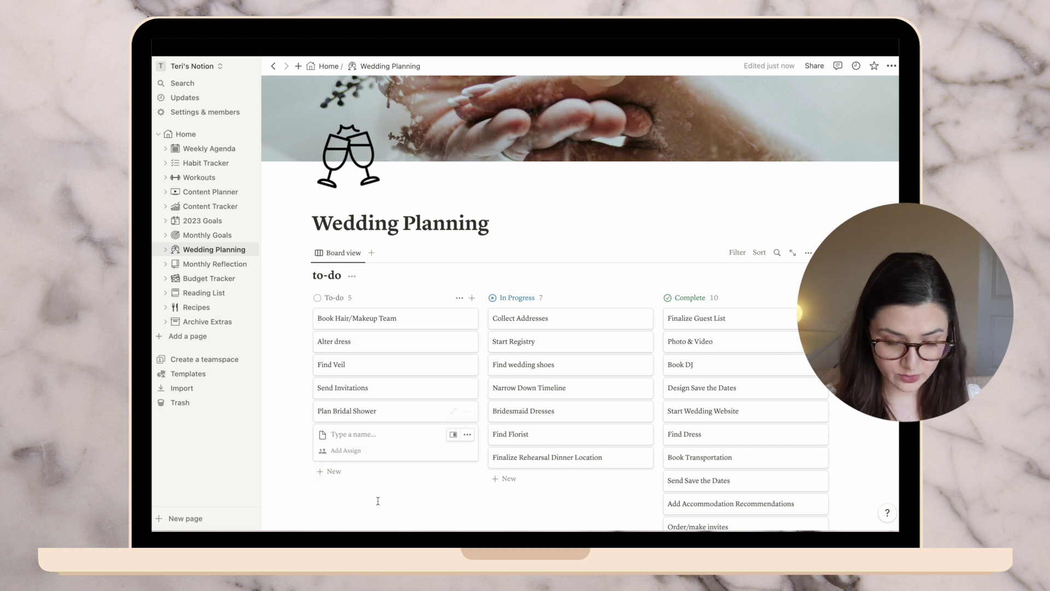
key(Escape)
right_click(352, 442)
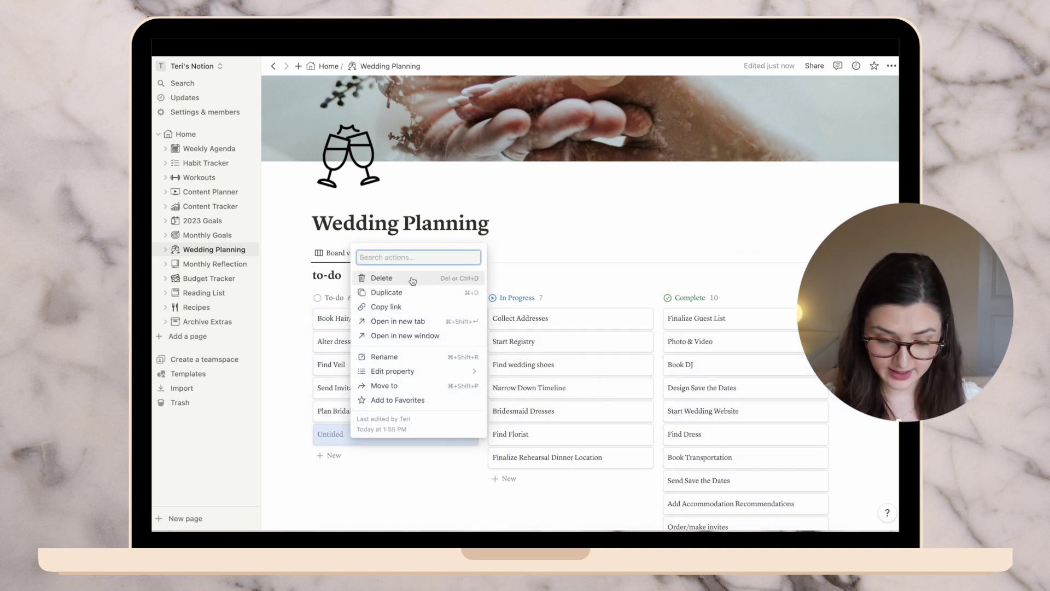
key(Return)
drag(354, 414, 493, 476)
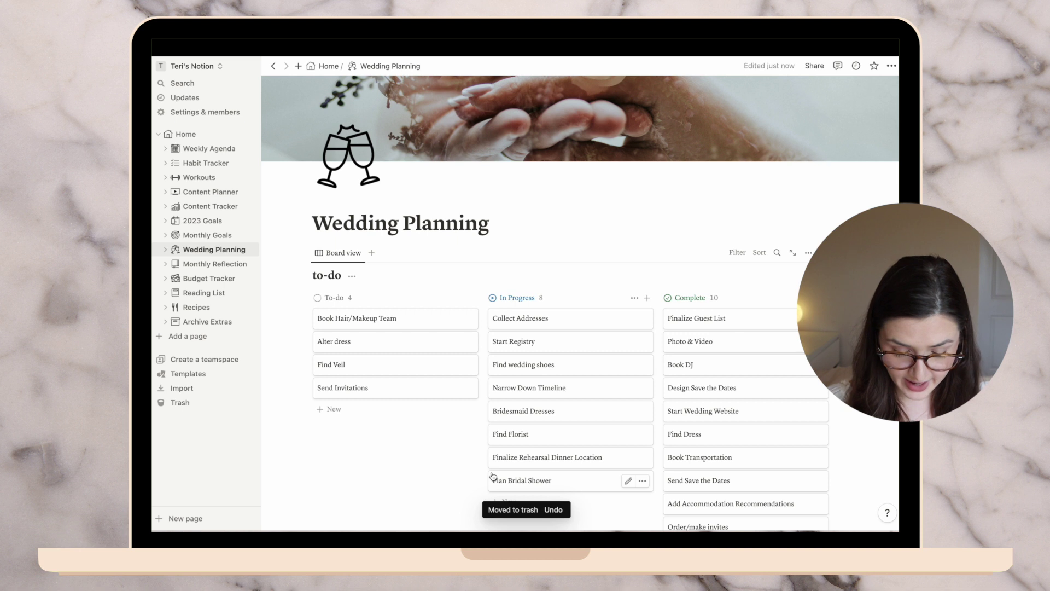
Add a "DIY Seating Chart" card to the To-do column of the wedding planning board.
click(329, 408)
text(DIY Seating)
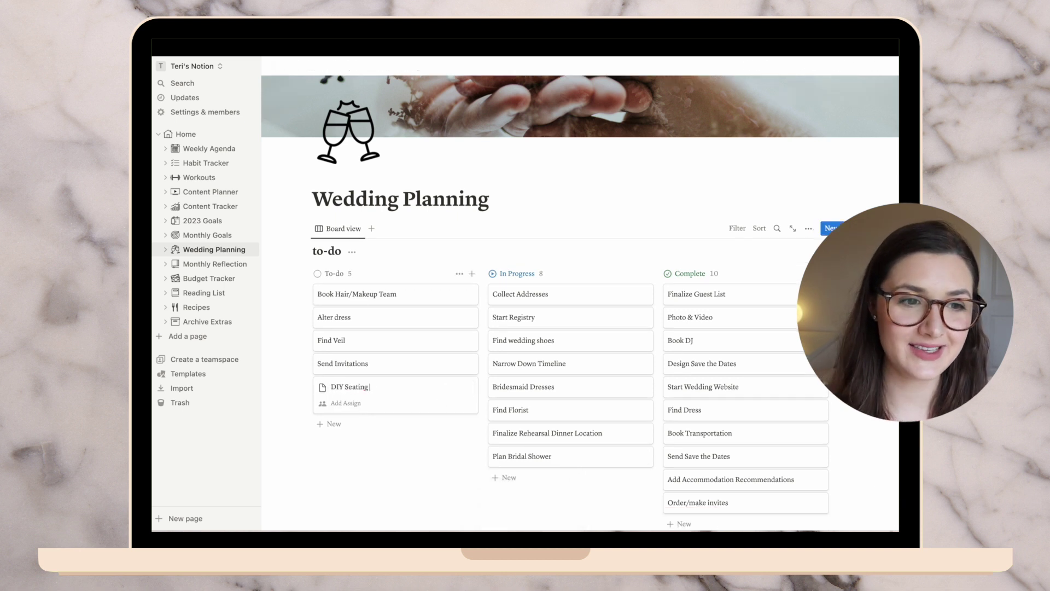
text( Chart)
key(Escape)
key(Escape)
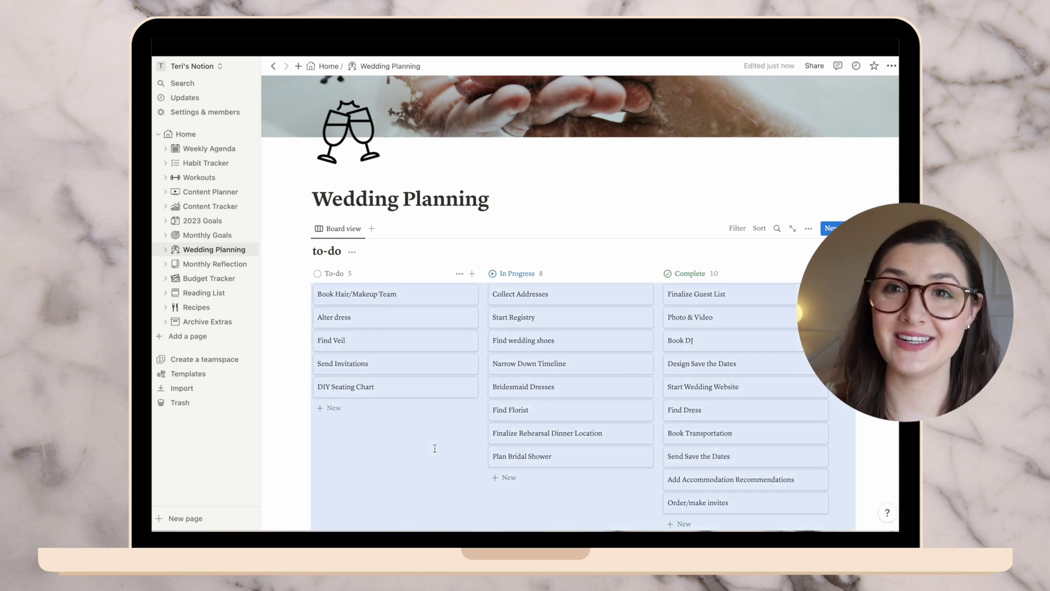
In Monthly Reflection, start a February entry under This Month with "hopeful" as the one word describing the month.
click(215, 263)
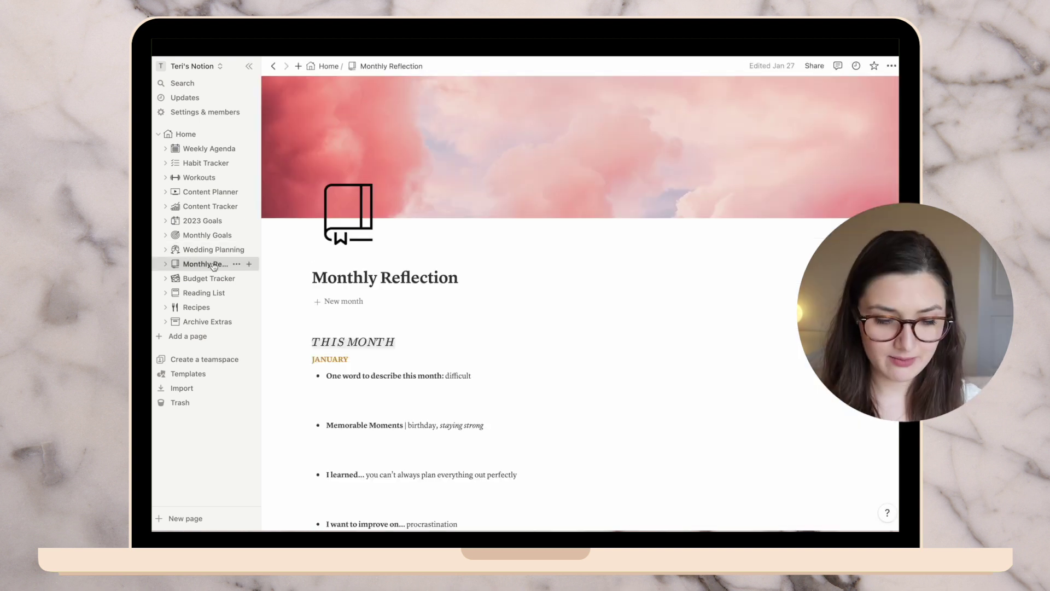
scroll(496, 250, down, 1)
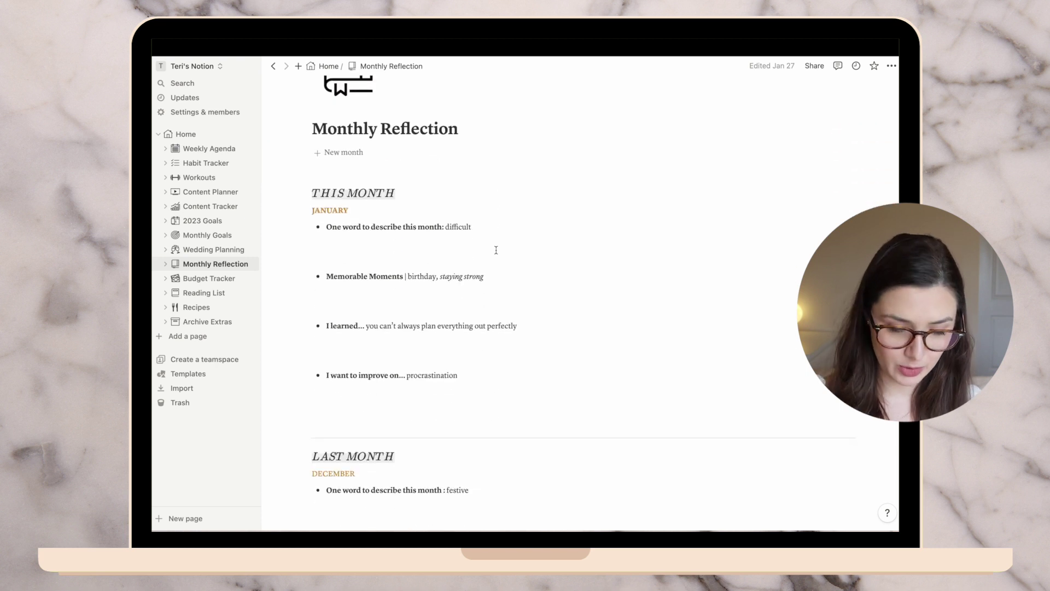
scroll(496, 250, down, 3)
scroll(496, 250, up, 2)
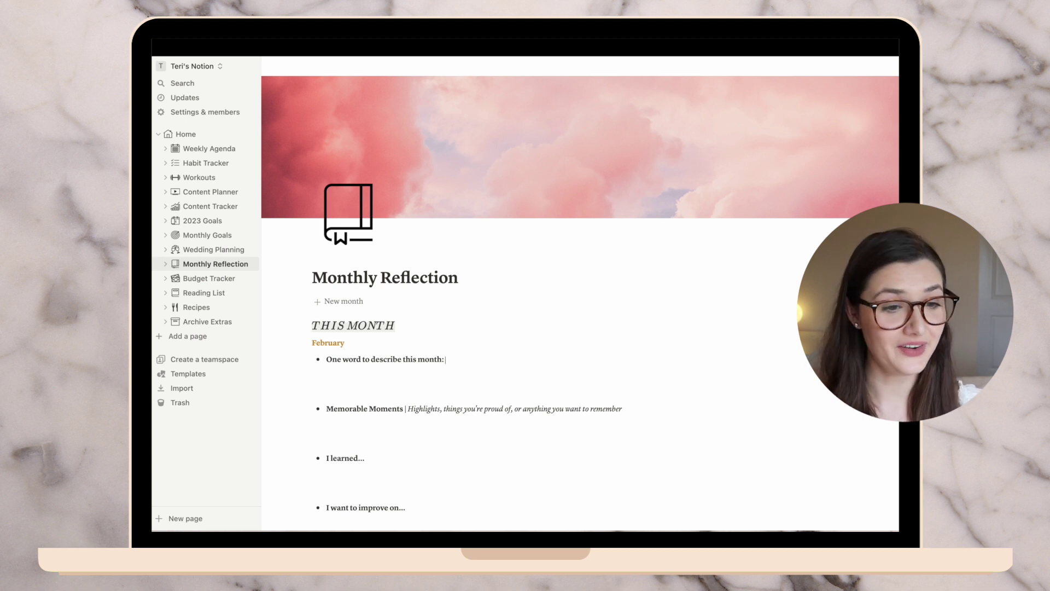
text(hopeful)
Replace February's Memorable Moments placeholder with "immigration next step, getting stronger, my first fb marketplace success".
scroll(579, 301, down, 2)
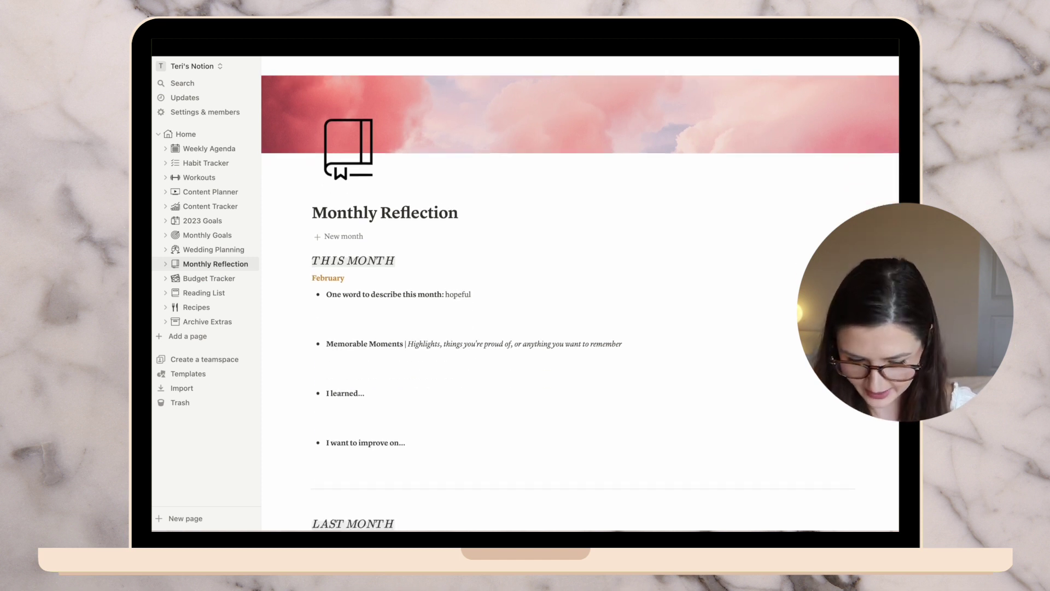
scroll(579, 303, down, 1)
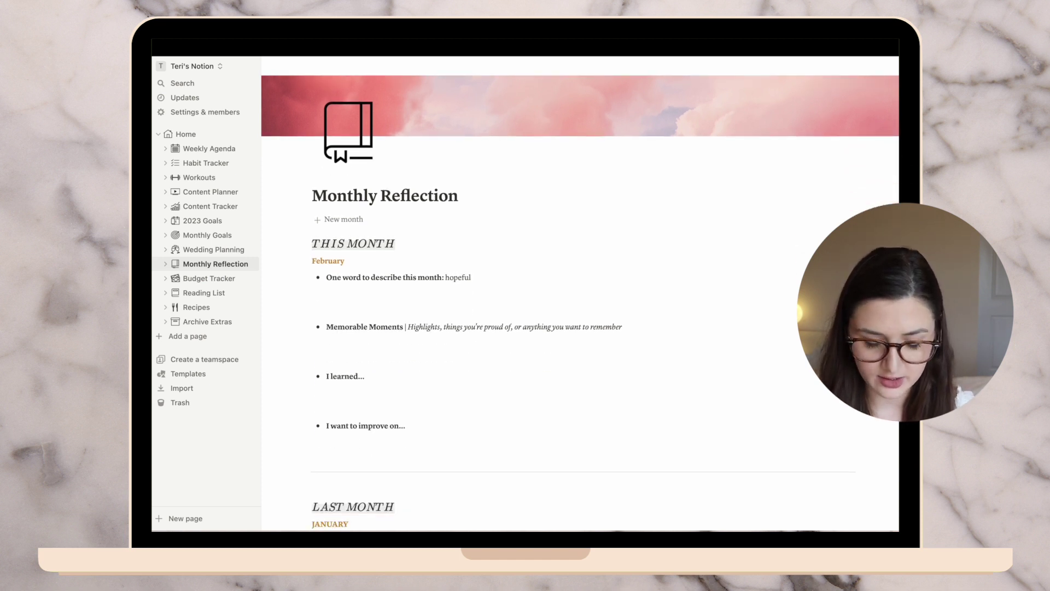
drag(622, 327, 408, 326)
text(immigration)
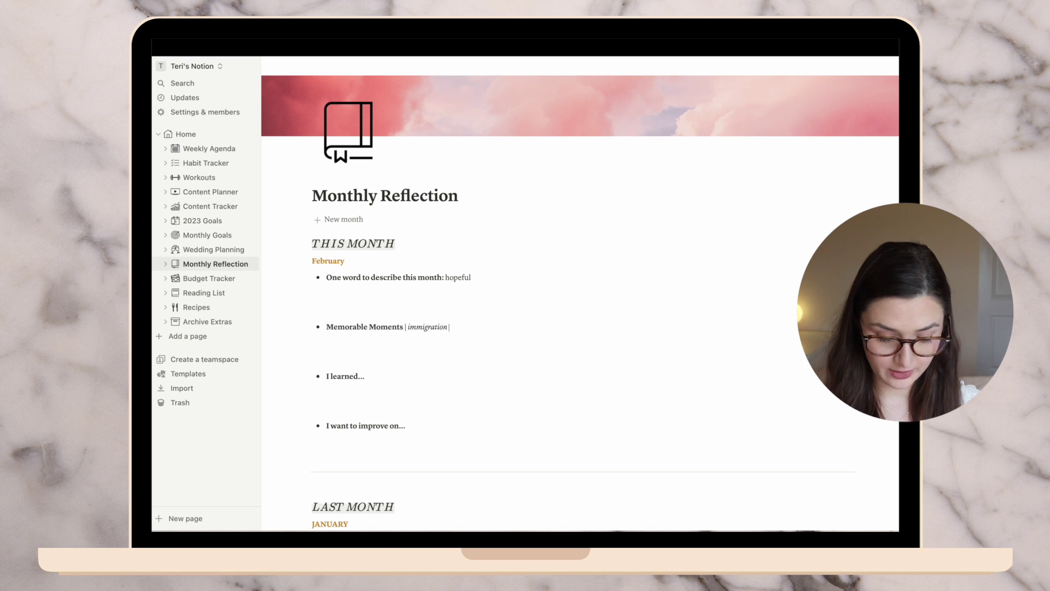
text( next steo)
key(BackSpace)
text(p,)
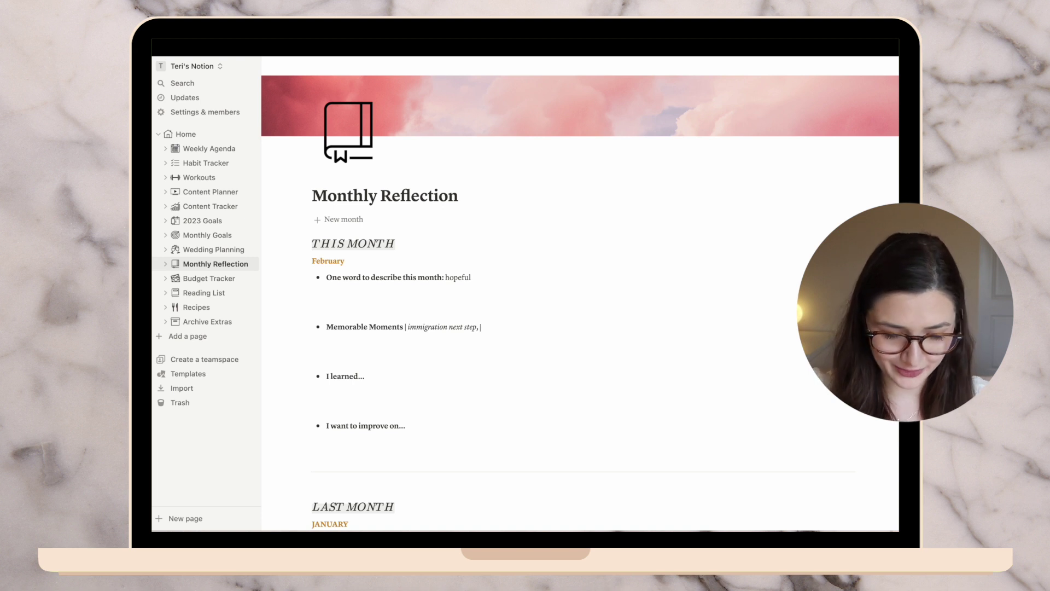
text(ing stronger, my first fb maerket)
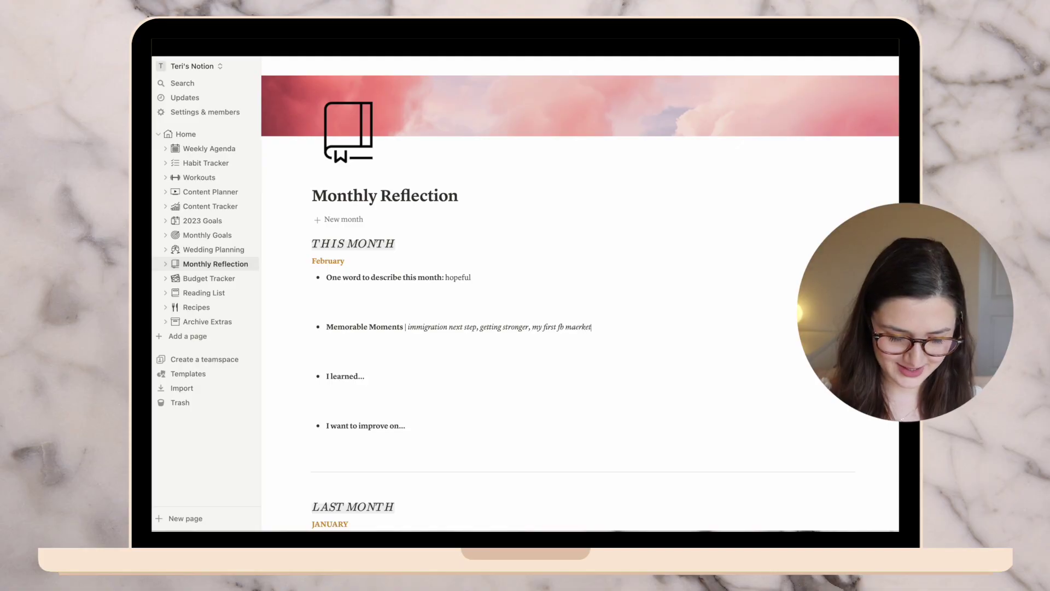
text(place success)
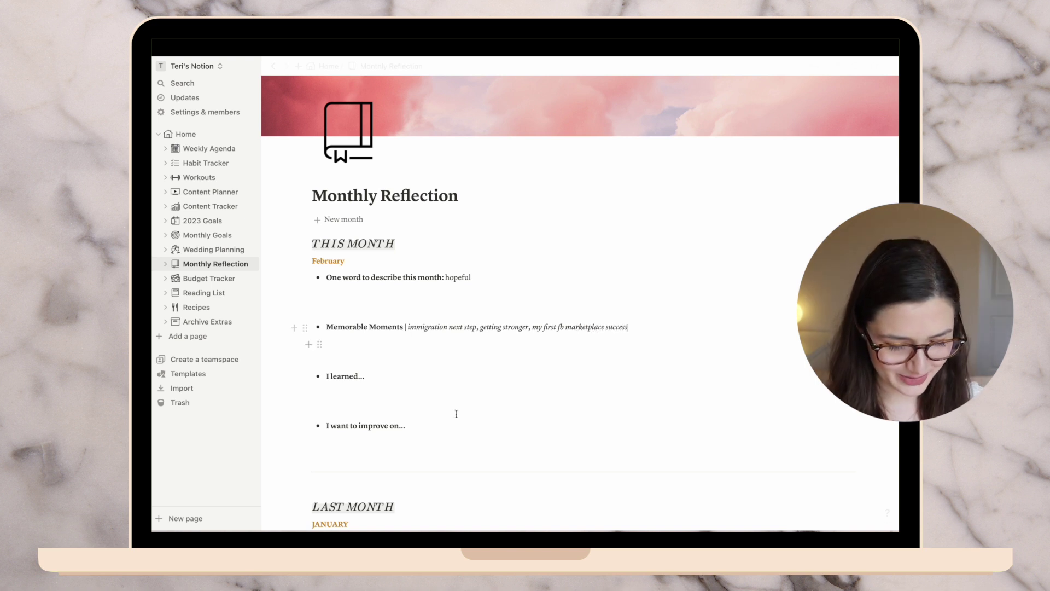
Fill in February's "I learned..." bullet with "things take time" in regular, non-bold text.
scroll(456, 414, down, 1)
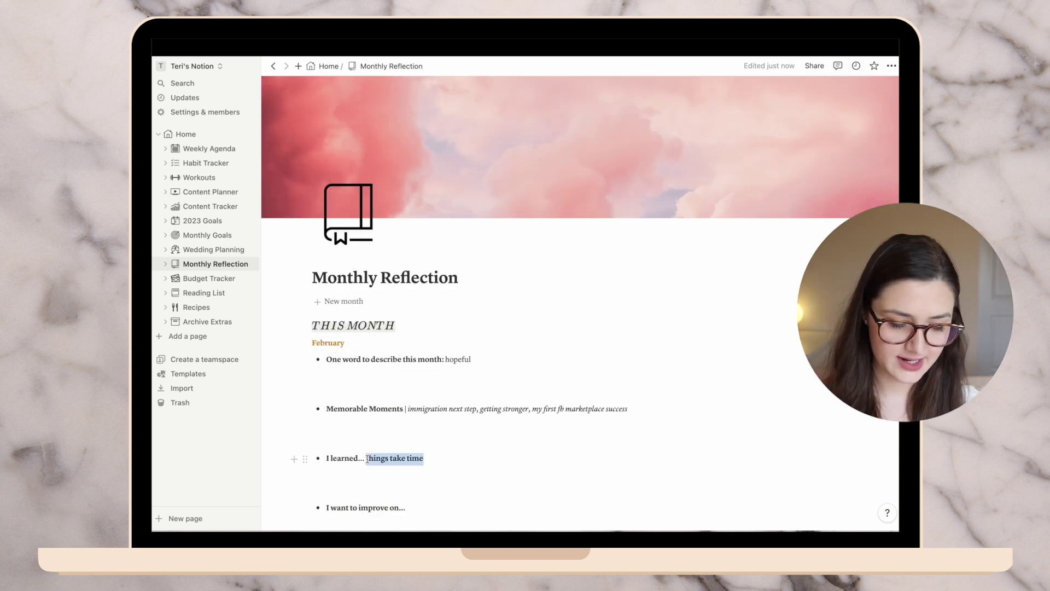
drag(365, 458, 424, 459)
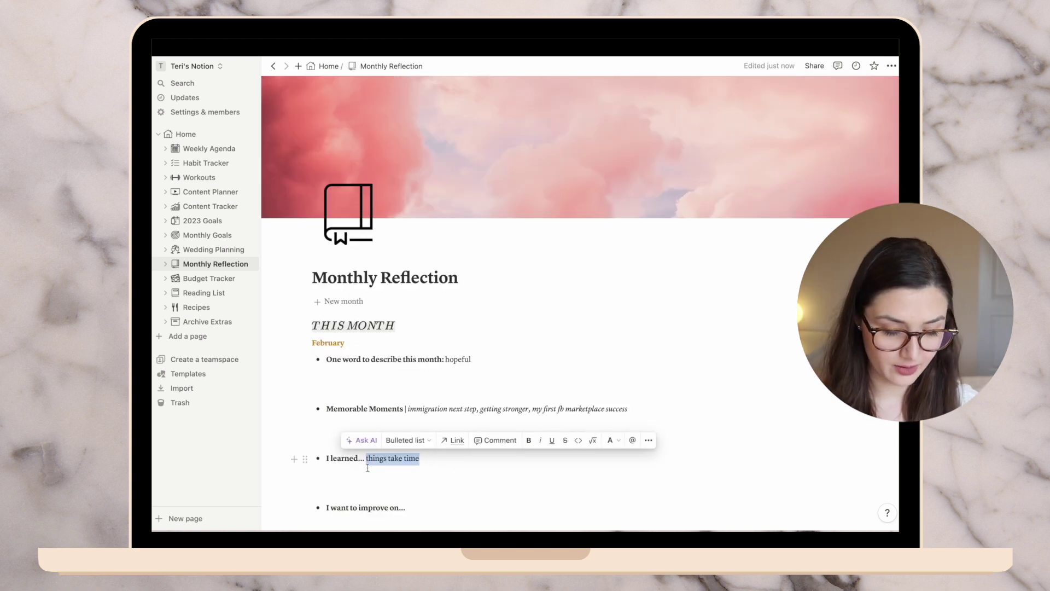
click(427, 461)
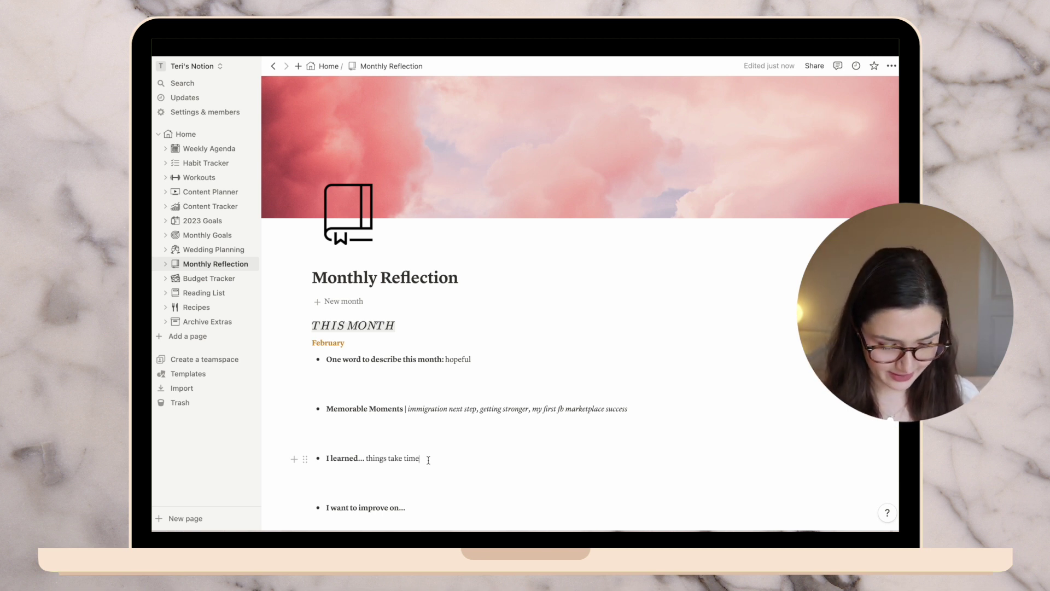
Fill in February's "I want to improve on..." bullet with "productivity".
scroll(428, 460, down, 3)
click(415, 409)
text(productivity)
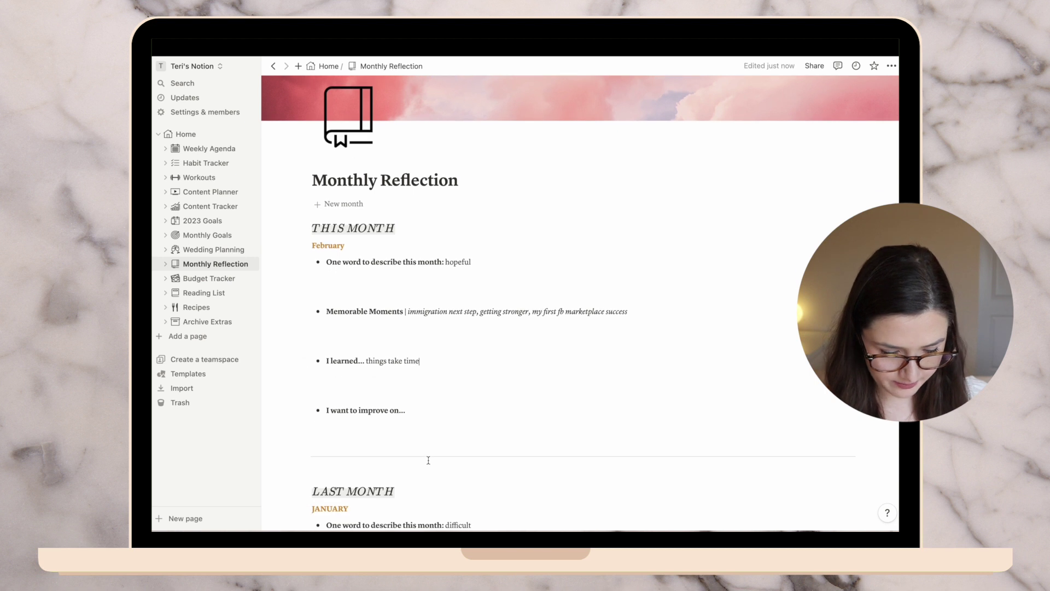
scroll(415, 409, down, 4)
scroll(549, 289, down, 3)
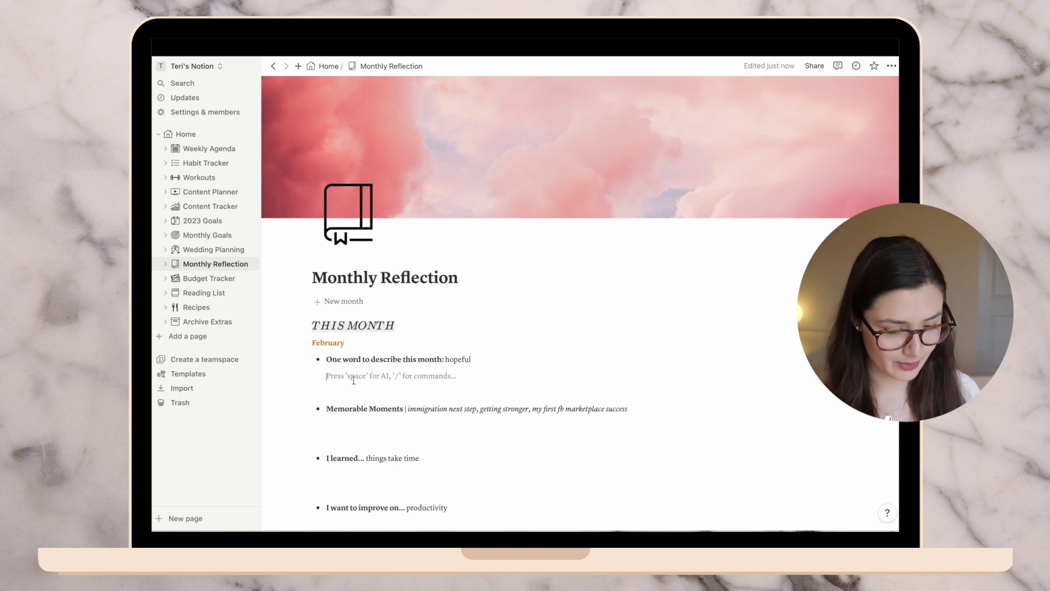
In the Reading List, set Red, White & Royal Blue's status to Finished and its score to five stars.
click(204, 280)
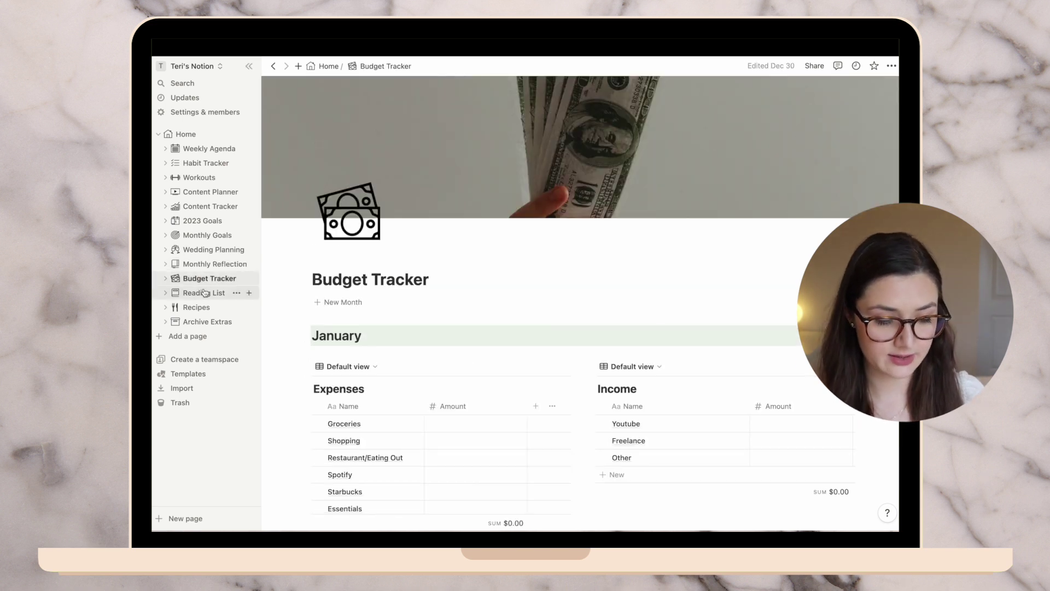
click(205, 293)
scroll(317, 340, down, 3)
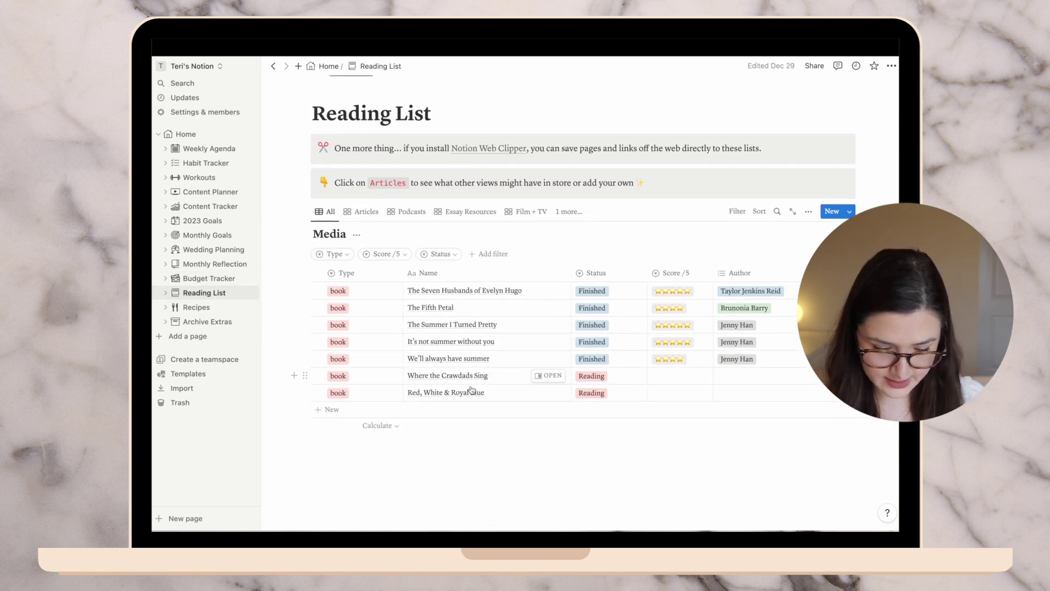
click(591, 393)
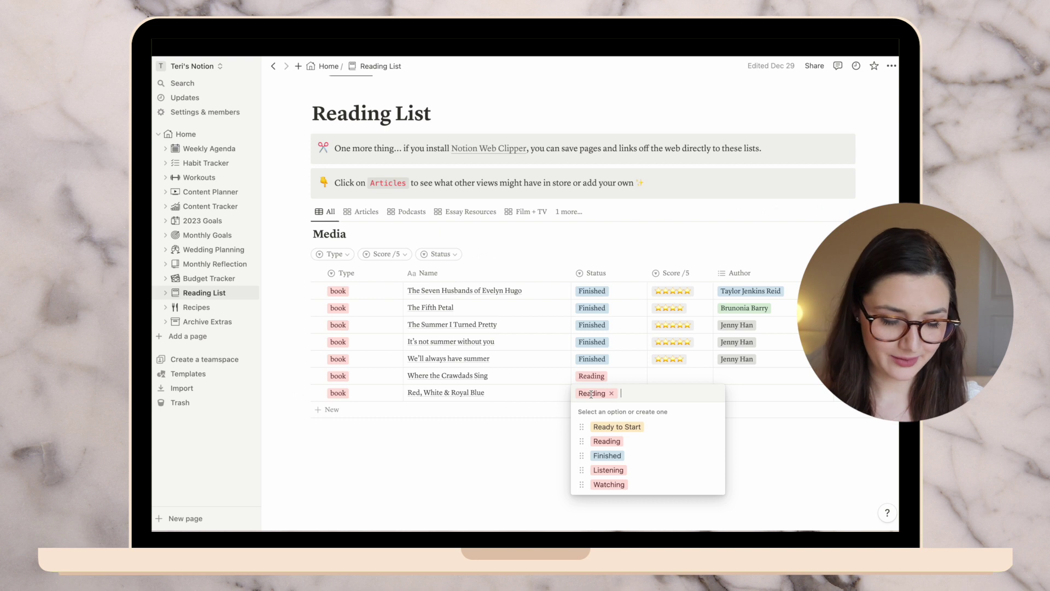
click(616, 456)
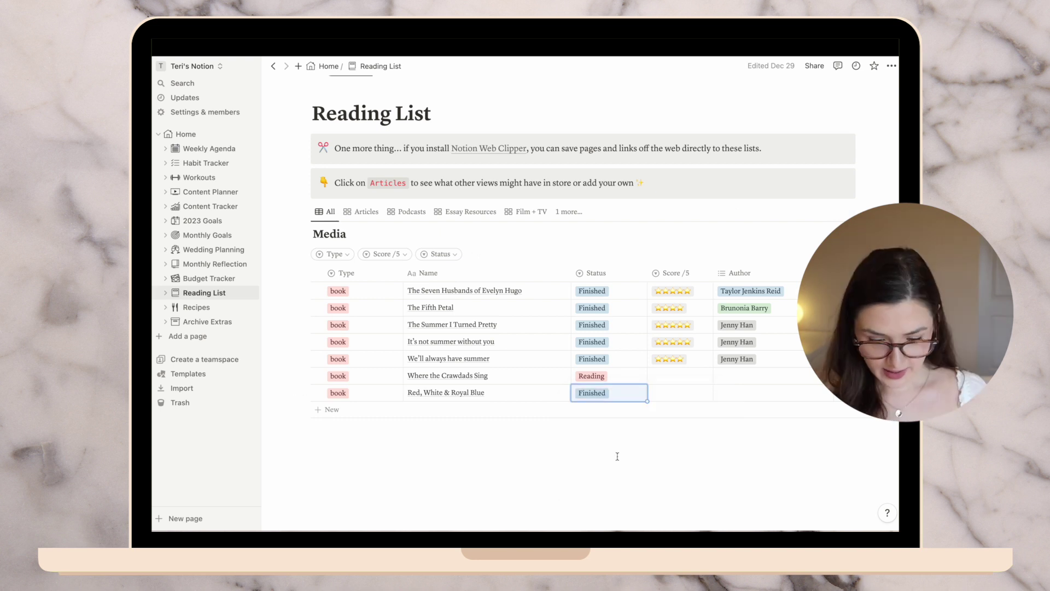
click(697, 393)
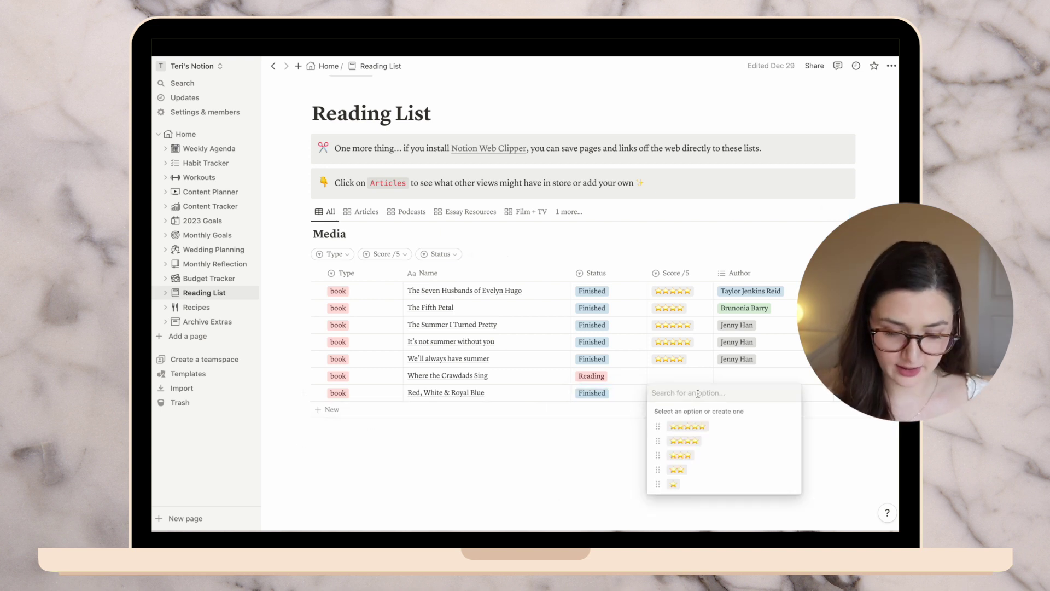
click(703, 428)
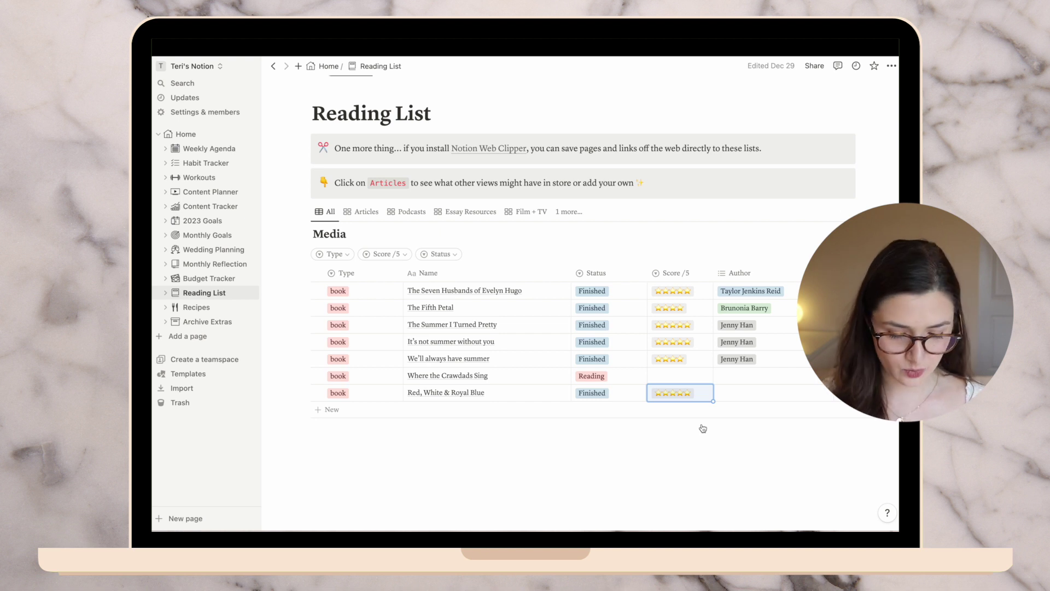
Move the Recipes and Budget Tracker pages into the Archive Extras page.
click(196, 307)
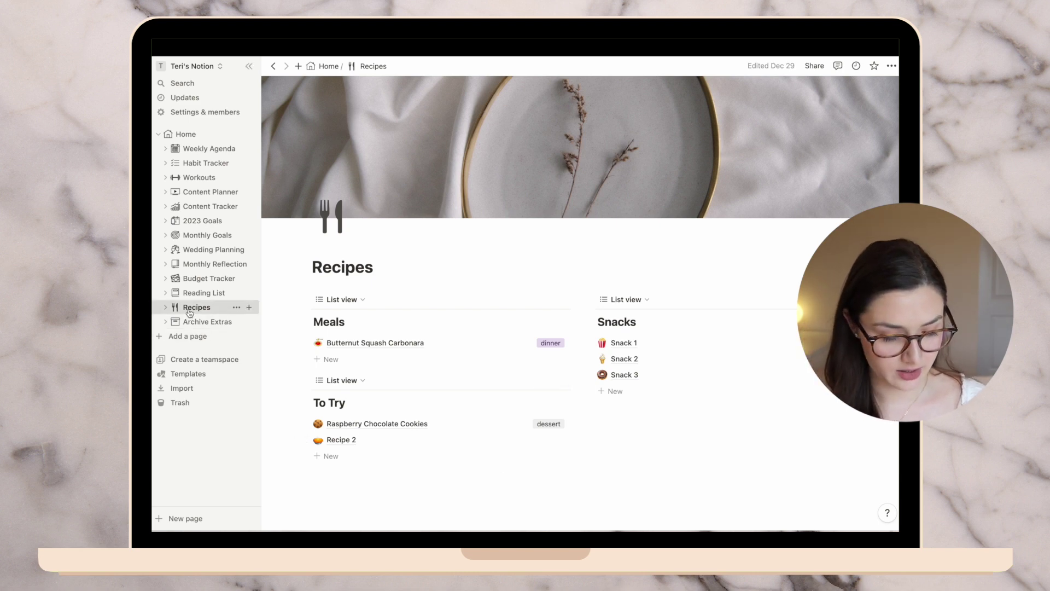
drag(190, 311, 213, 322)
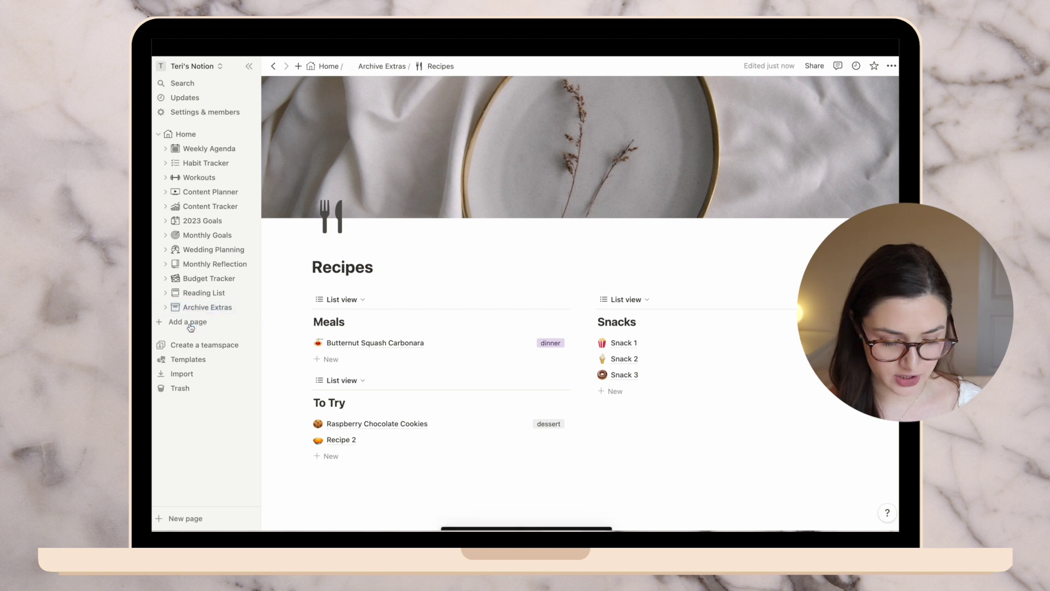
drag(199, 280, 196, 307)
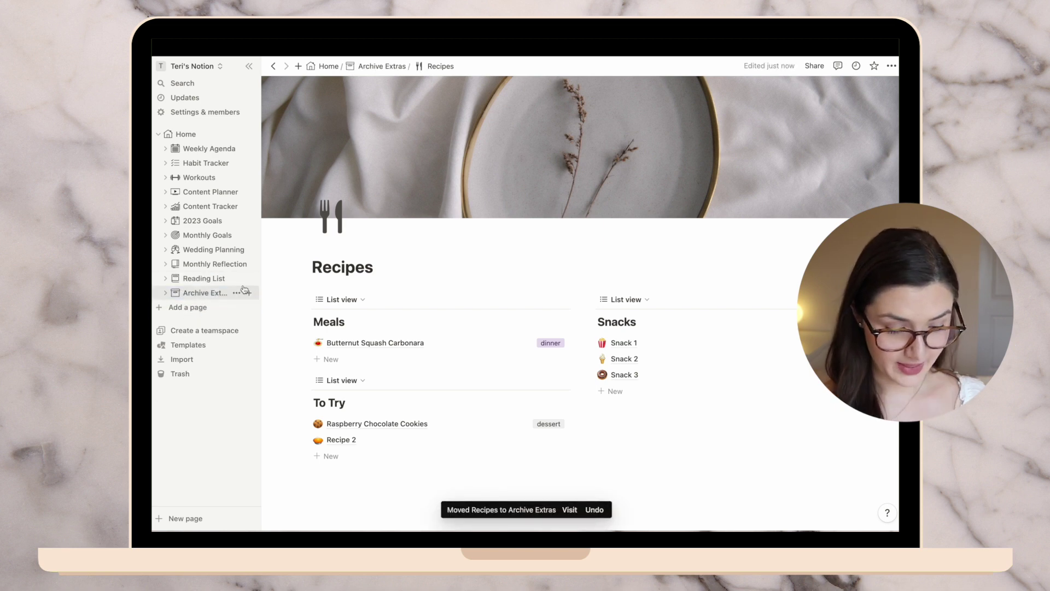